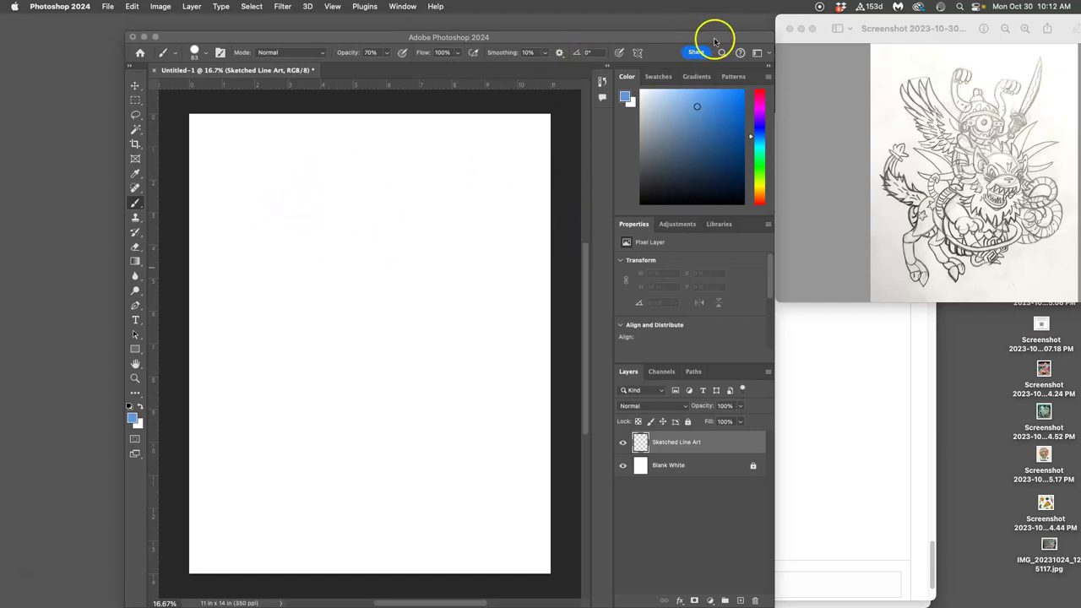
# Step: Give the Sketched Line Art layer a violet colour label, and change that label to gray
pyautogui.click(708, 37)
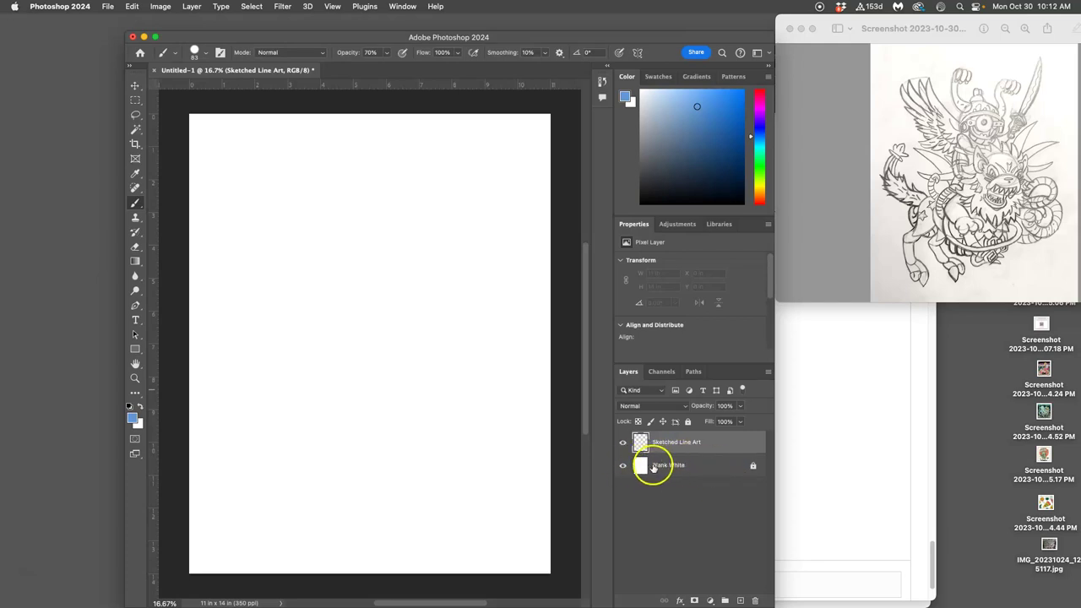
pyautogui.click(623, 442)
pyautogui.rightClick(623, 442)
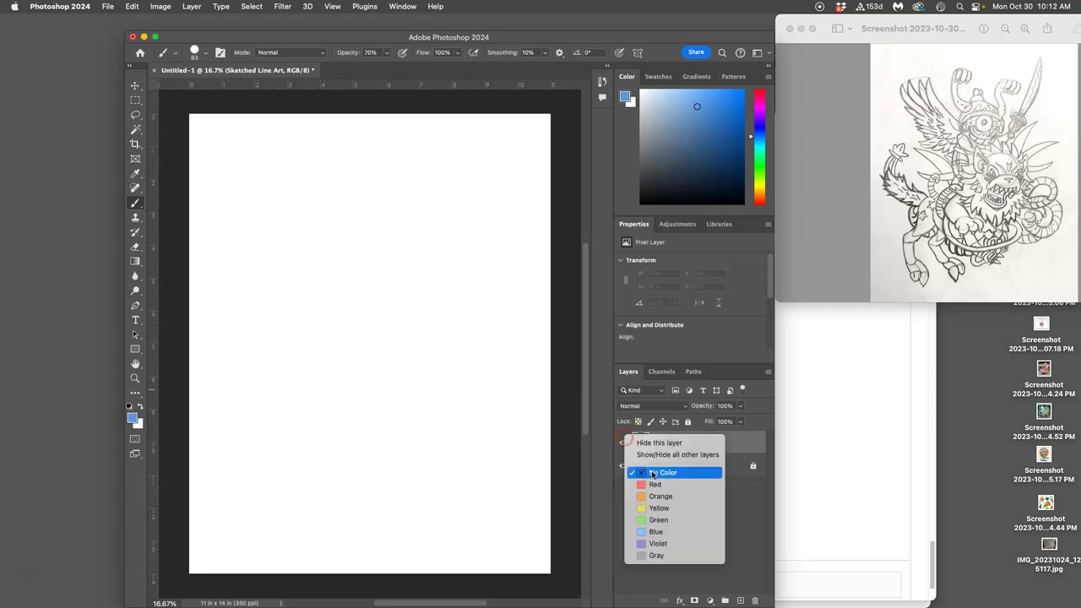
pyautogui.click(657, 544)
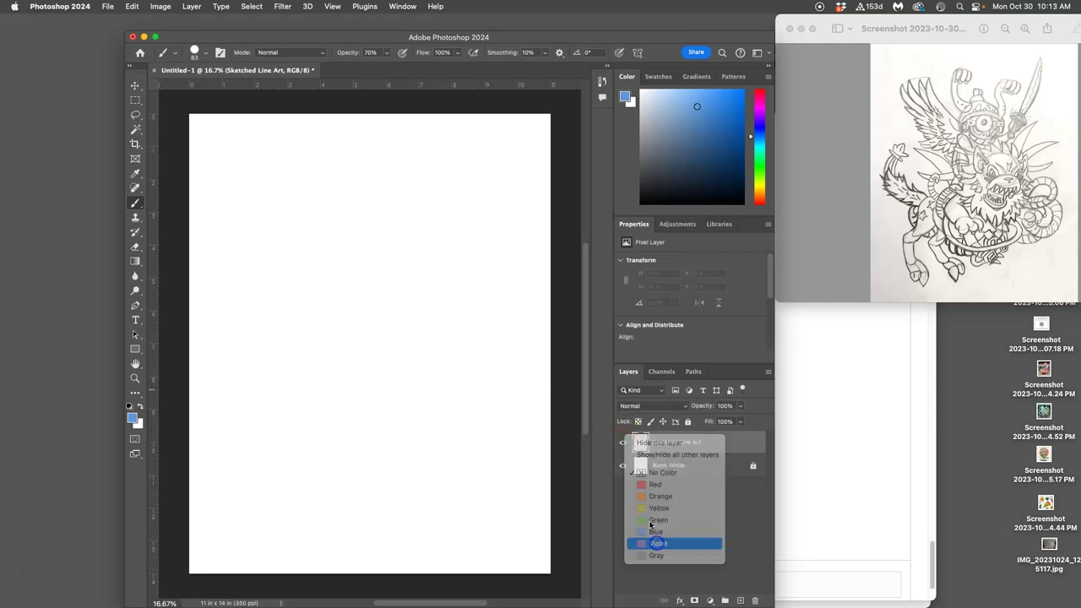
pyautogui.rightClick(625, 440)
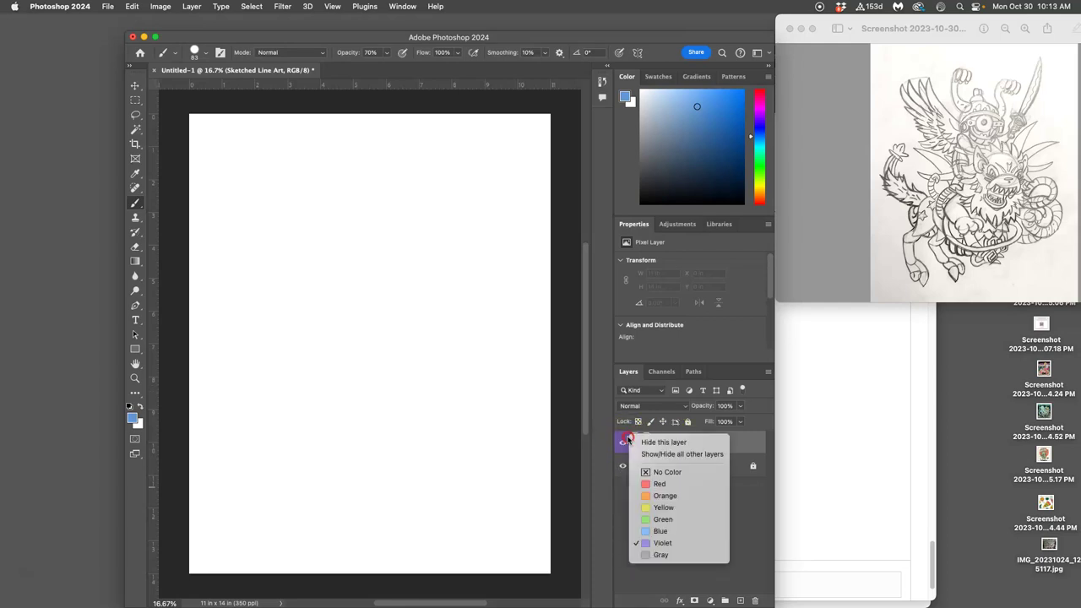
pyautogui.click(655, 555)
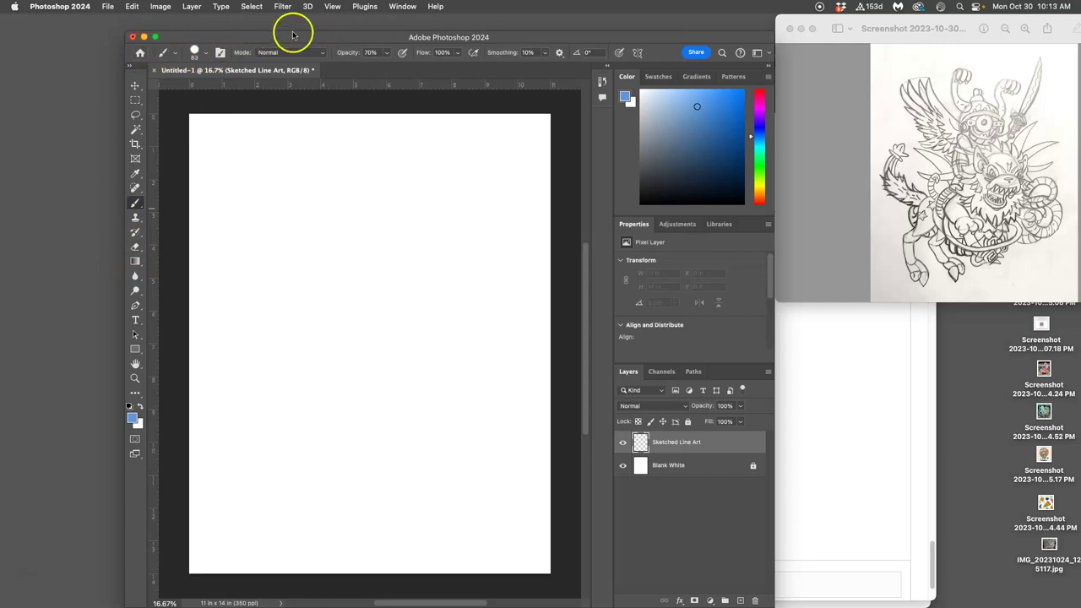
# Step: Set the Hard Round Pressure Size brush to a size of 91 px
pyautogui.click(175, 54)
pyautogui.click(204, 53)
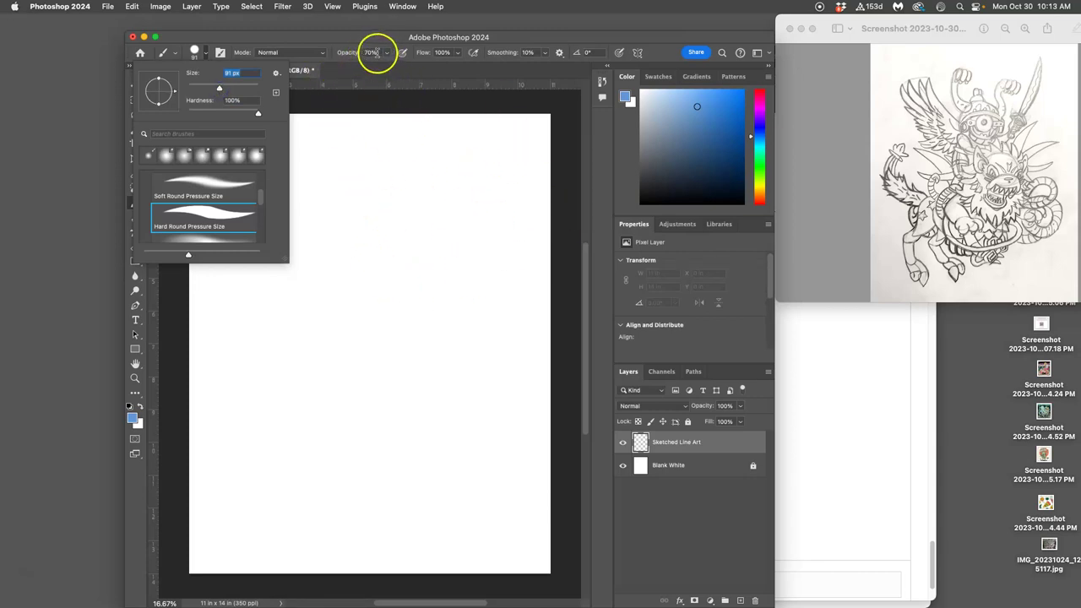
pyautogui.click(381, 100)
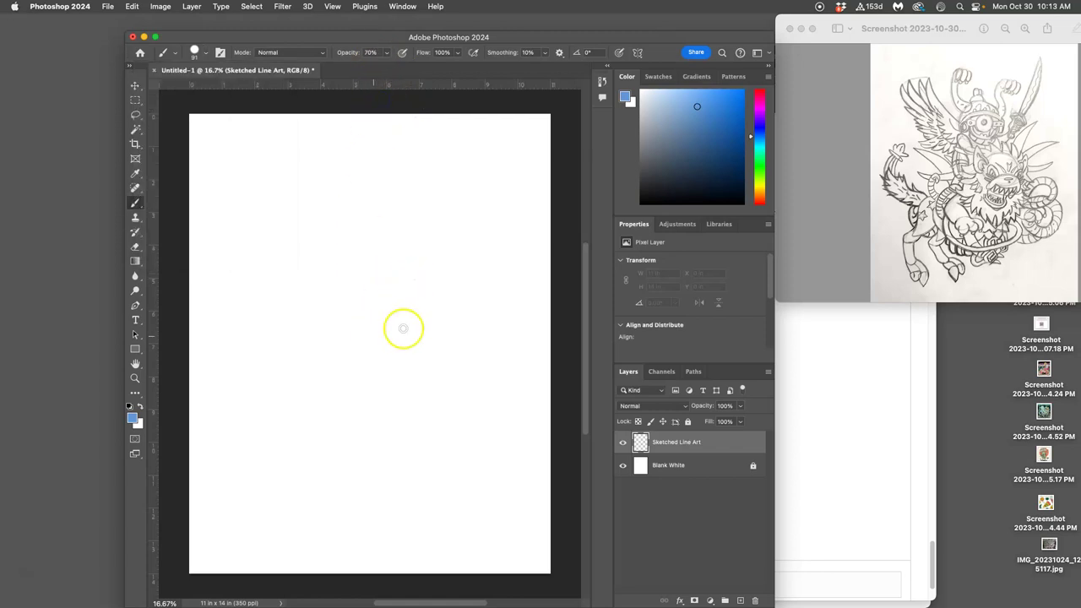
# Step: Sketch the beast's head near the canvas centre in blue, using overlapping circles for skull, muzzle and jaw, plus eyes and pointed ears
pyautogui.moveTo(398, 288)
pyautogui.mouseDown()
pyautogui.moveTo(448, 315)
pyautogui.moveTo(374, 341)
pyautogui.moveTo(370, 320)
pyautogui.moveTo(397, 286)
pyautogui.moveTo(441, 313)
pyautogui.moveTo(369, 337)
pyautogui.moveTo(364, 299)
pyautogui.moveTo(404, 288)
pyautogui.mouseUp()
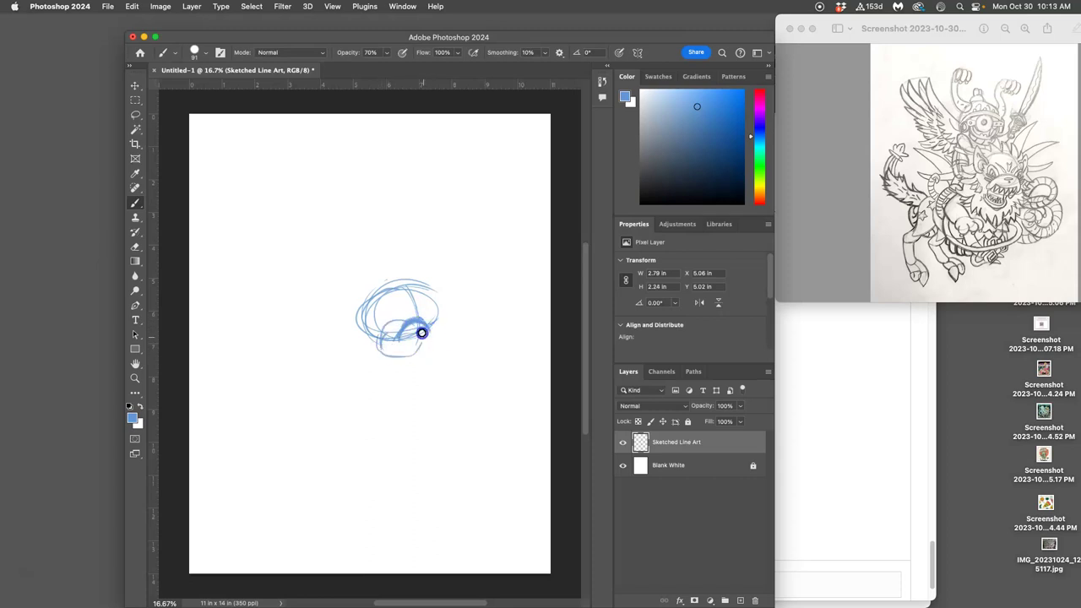
pyautogui.moveTo(404, 356)
pyautogui.mouseDown()
pyautogui.moveTo(407, 283)
pyautogui.moveTo(353, 312)
pyautogui.moveTo(385, 312)
pyautogui.mouseUp()
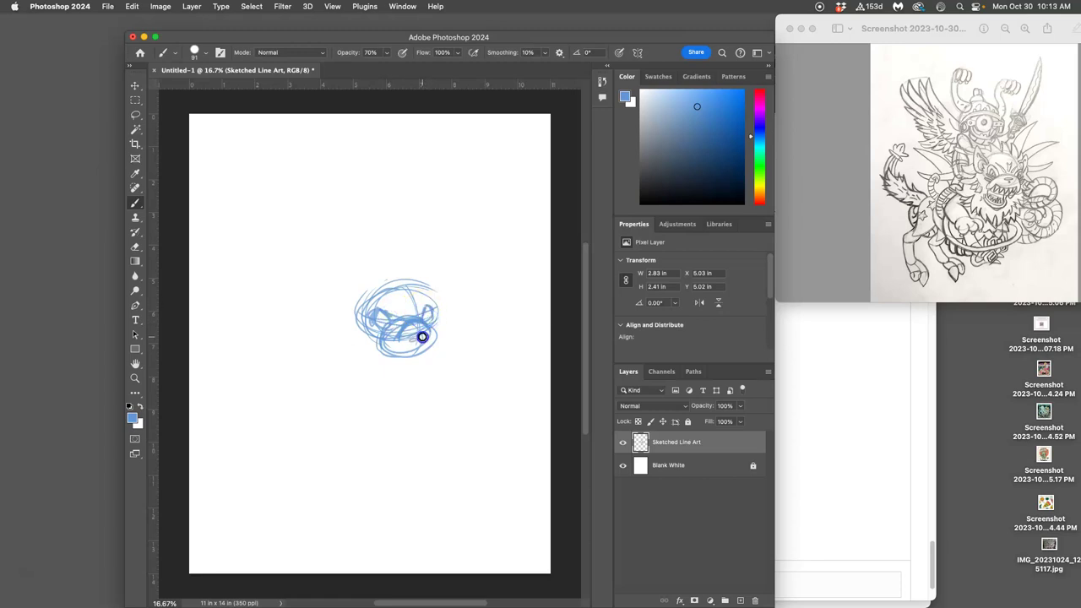
pyautogui.moveTo(403, 350); pyautogui.dragTo(386, 348)
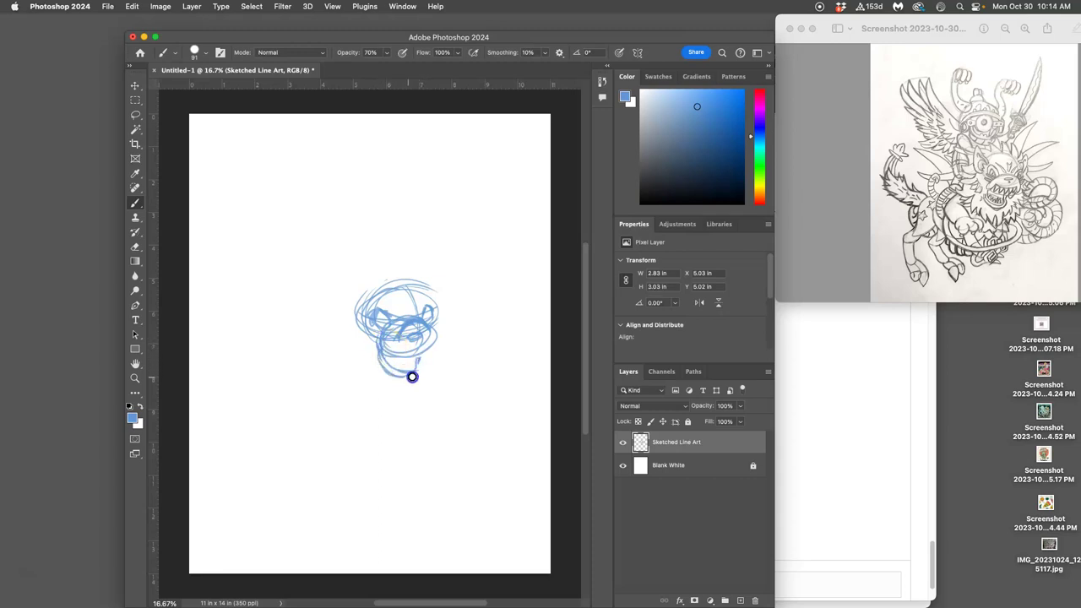
pyautogui.moveTo(419, 350)
pyautogui.mouseDown()
pyautogui.moveTo(346, 287)
pyautogui.moveTo(347, 273)
pyautogui.moveTo(372, 297)
pyautogui.moveTo(366, 287)
pyautogui.moveTo(446, 289)
pyautogui.moveTo(421, 288)
pyautogui.moveTo(429, 274)
pyautogui.moveTo(442, 288)
pyautogui.moveTo(437, 273)
pyautogui.moveTo(413, 287)
pyautogui.moveTo(433, 327)
pyautogui.moveTo(380, 335)
pyautogui.mouseUp()
# Step: Sketch a column of basic shapes in the canvas's upper-right corner: circle, square, triangle and trapezoid
pyautogui.moveTo(514, 128)
pyautogui.mouseDown()
pyautogui.moveTo(509, 150)
pyautogui.moveTo(515, 135)
pyautogui.moveTo(498, 136)
pyautogui.moveTo(510, 128)
pyautogui.mouseUp()
pyautogui.moveTo(495, 193)
pyautogui.mouseDown()
pyautogui.moveTo(525, 167)
pyautogui.moveTo(528, 197)
pyautogui.mouseUp()
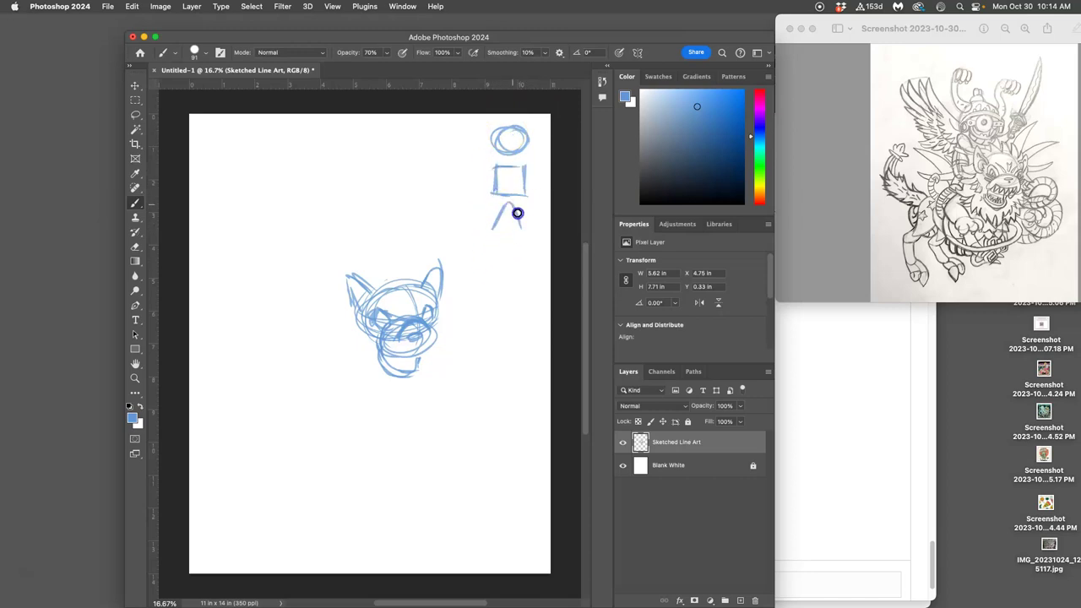
pyautogui.moveTo(493, 234)
pyautogui.mouseDown()
pyautogui.moveTo(525, 238)
pyautogui.moveTo(496, 253)
pyautogui.moveTo(494, 268)
pyautogui.moveTo(513, 248)
pyautogui.moveTo(524, 289)
pyautogui.moveTo(485, 284)
pyautogui.moveTo(530, 285)
pyautogui.moveTo(498, 298)
pyautogui.moveTo(523, 283)
pyautogui.mouseUp()
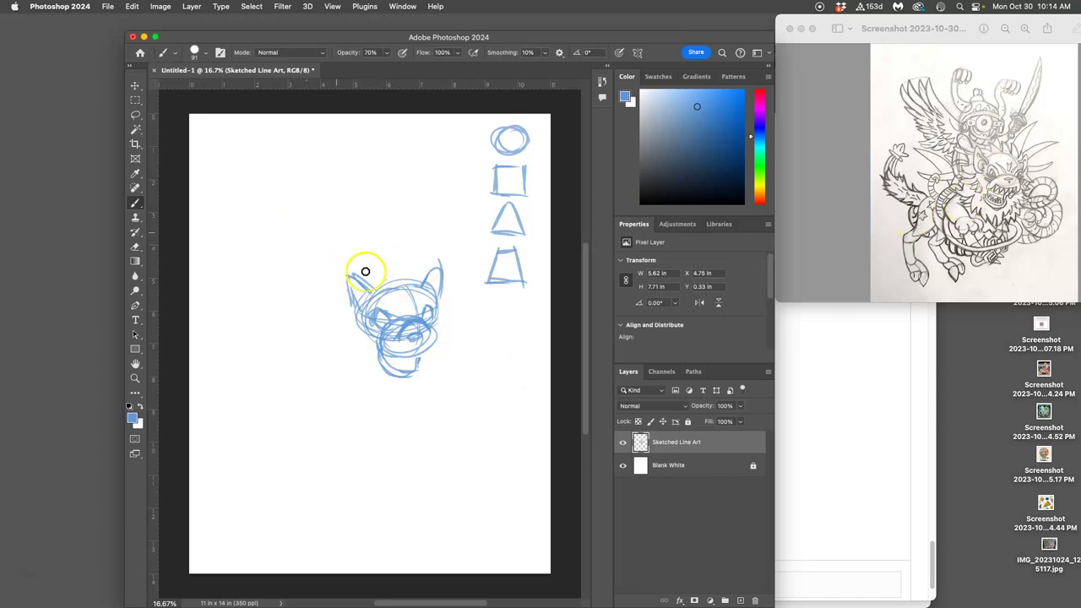
# Step: Sketch large oval guides around the head and fill the ring between them with jagged mane spikes
pyautogui.moveTo(390, 241)
pyautogui.mouseDown()
pyautogui.moveTo(339, 387)
pyautogui.moveTo(472, 335)
pyautogui.moveTo(440, 392)
pyautogui.mouseUp()
pyautogui.moveTo(327, 263)
pyautogui.mouseDown()
pyautogui.moveTo(416, 402)
pyautogui.moveTo(372, 234)
pyautogui.moveTo(402, 241)
pyautogui.moveTo(401, 391)
pyautogui.moveTo(391, 252)
pyautogui.moveTo(467, 329)
pyautogui.moveTo(339, 396)
pyautogui.moveTo(379, 239)
pyautogui.moveTo(335, 285)
pyautogui.moveTo(378, 405)
pyautogui.mouseUp()
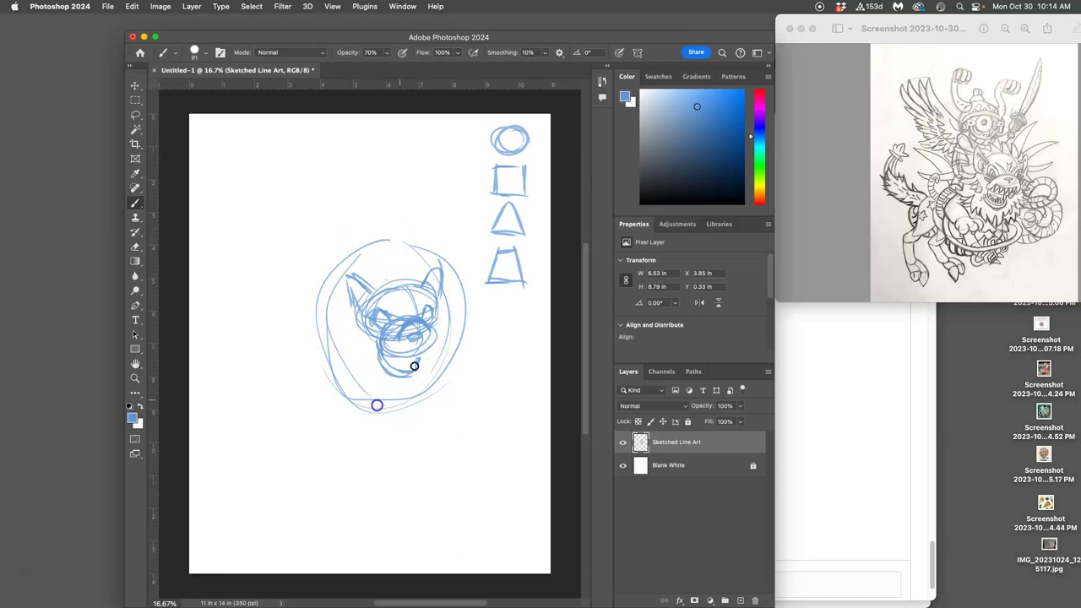
pyautogui.moveTo(391, 255)
pyautogui.mouseDown()
pyautogui.moveTo(360, 249)
pyautogui.moveTo(373, 242)
pyautogui.moveTo(410, 260)
pyautogui.moveTo(388, 251)
pyautogui.moveTo(406, 276)
pyautogui.moveTo(405, 239)
pyautogui.moveTo(401, 280)
pyautogui.moveTo(411, 237)
pyautogui.moveTo(415, 285)
pyautogui.moveTo(425, 244)
pyautogui.moveTo(412, 280)
pyautogui.moveTo(430, 250)
pyautogui.moveTo(458, 287)
pyautogui.moveTo(457, 276)
pyautogui.moveTo(439, 302)
pyautogui.mouseUp()
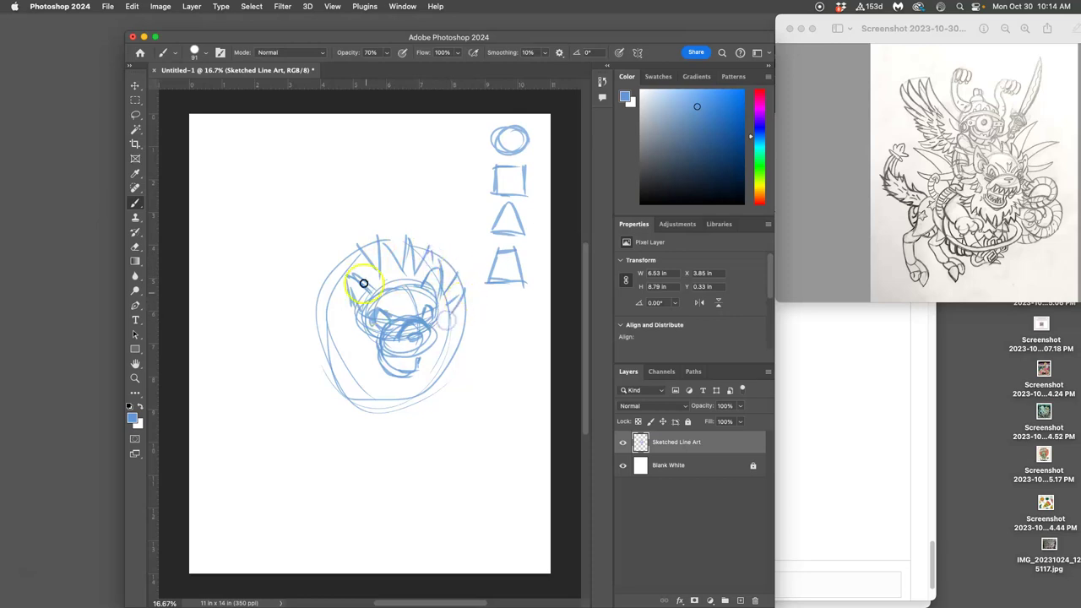
pyautogui.moveTo(334, 270); pyautogui.dragTo(342, 283)
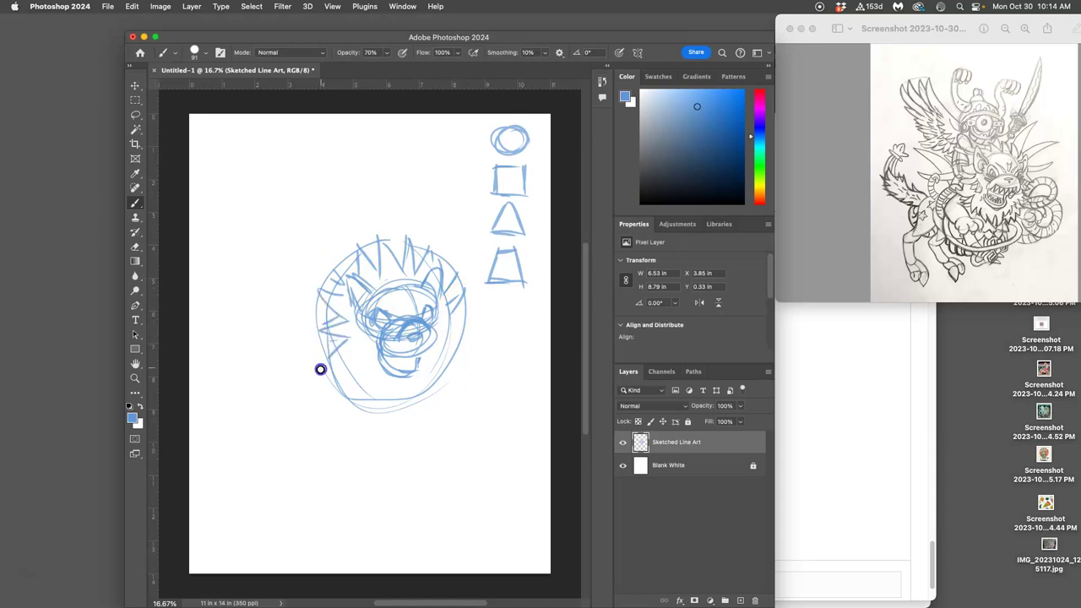
pyautogui.moveTo(352, 362)
pyautogui.mouseDown()
pyautogui.moveTo(346, 391)
pyautogui.moveTo(356, 362)
pyautogui.moveTo(354, 397)
pyautogui.moveTo(369, 375)
pyautogui.mouseUp()
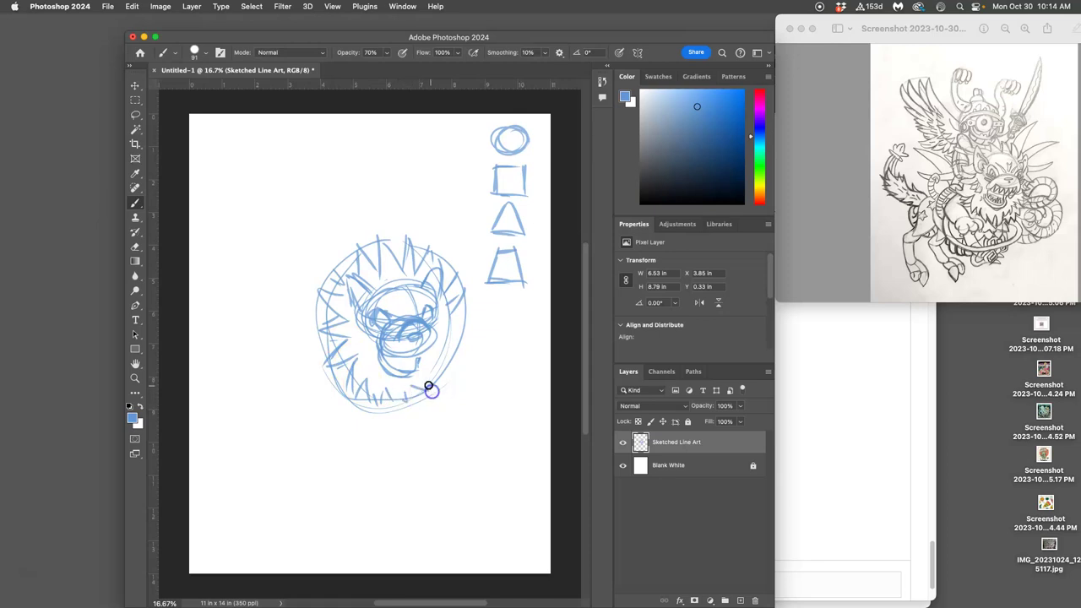
pyautogui.moveTo(470, 315); pyautogui.dragTo(458, 318)
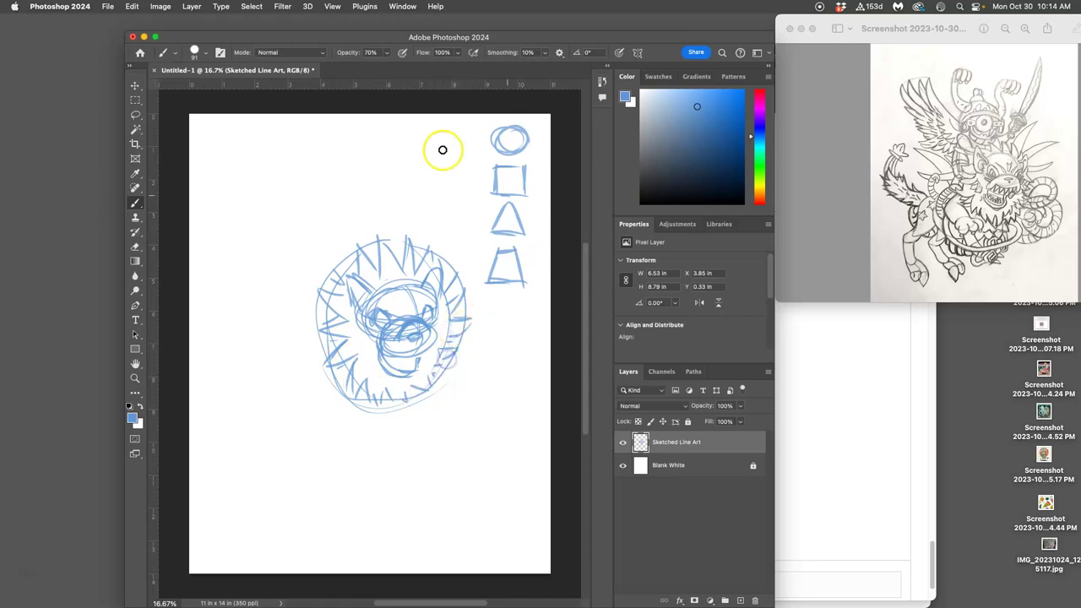
# Step: Add facial and fur details to the sketched head, and rough in an arm with a rounded paw at the mane's lower-left side
pyautogui.moveTo(370, 318); pyautogui.dragTo(408, 348)
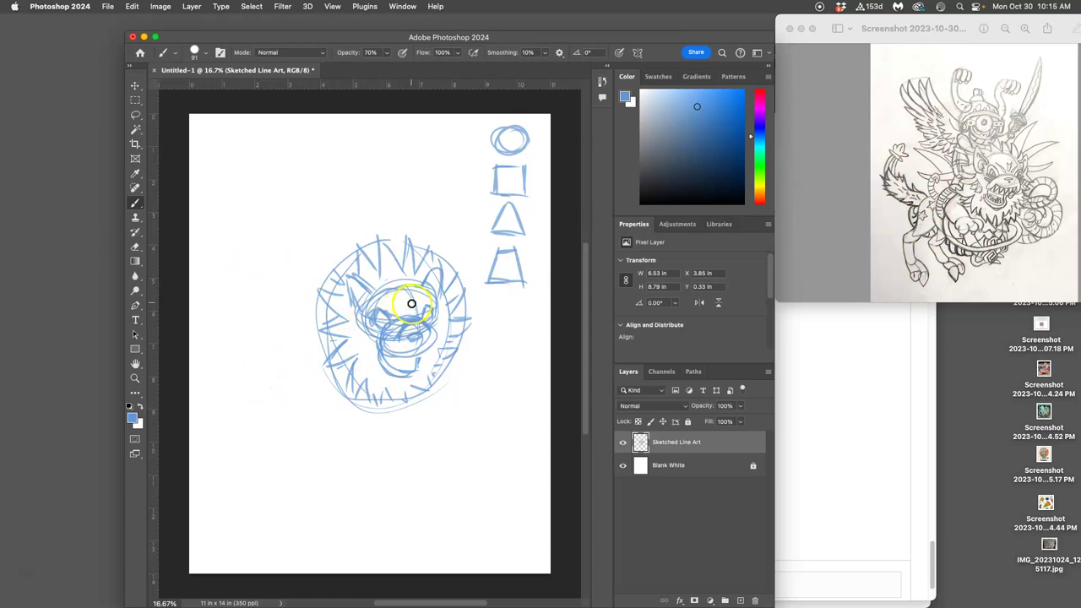
pyautogui.moveTo(412, 304); pyautogui.dragTo(410, 306)
pyautogui.moveTo(354, 376)
pyautogui.mouseDown()
pyautogui.moveTo(313, 382)
pyautogui.moveTo(326, 345)
pyautogui.mouseUp()
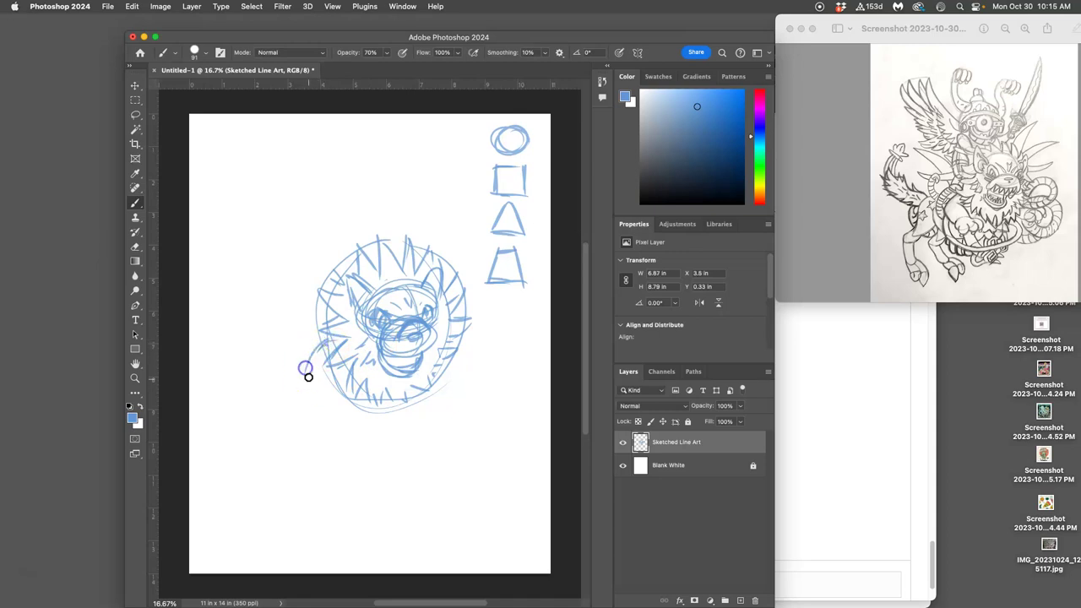
pyautogui.moveTo(335, 400)
pyautogui.mouseDown()
pyautogui.moveTo(365, 405)
pyautogui.moveTo(327, 407)
pyautogui.moveTo(337, 422)
pyautogui.moveTo(322, 418)
pyautogui.moveTo(347, 406)
pyautogui.moveTo(346, 414)
pyautogui.moveTo(363, 413)
pyautogui.moveTo(322, 373)
pyautogui.moveTo(305, 371)
pyautogui.moveTo(340, 373)
pyautogui.moveTo(353, 397)
pyautogui.moveTo(342, 374)
pyautogui.mouseUp()
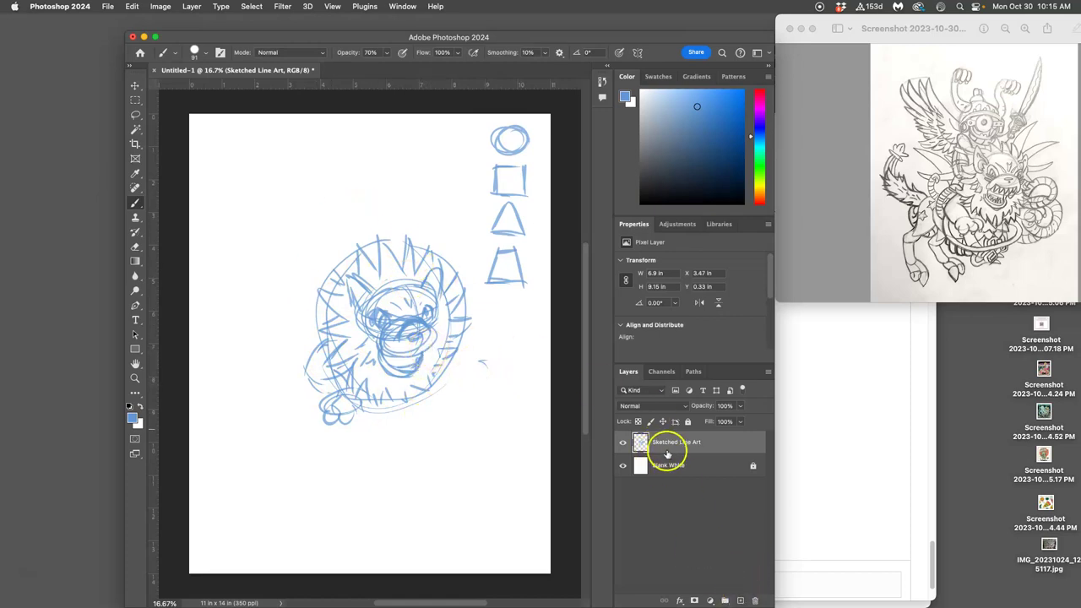
# Step: Lock the Sketched Line Art layer and add a new layer above it
pyautogui.click(687, 422)
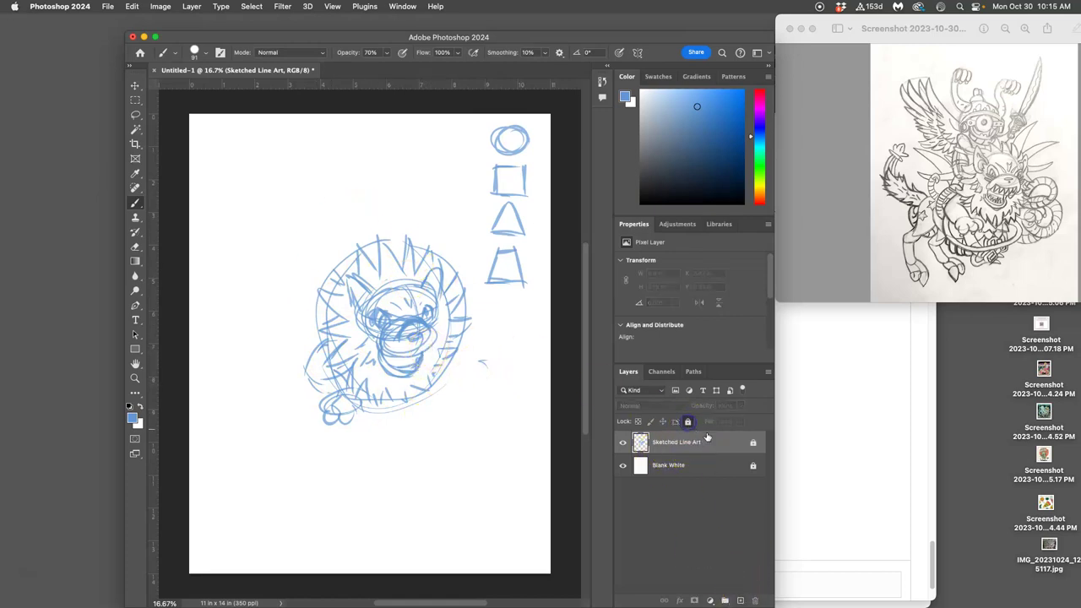
pyautogui.click(741, 600)
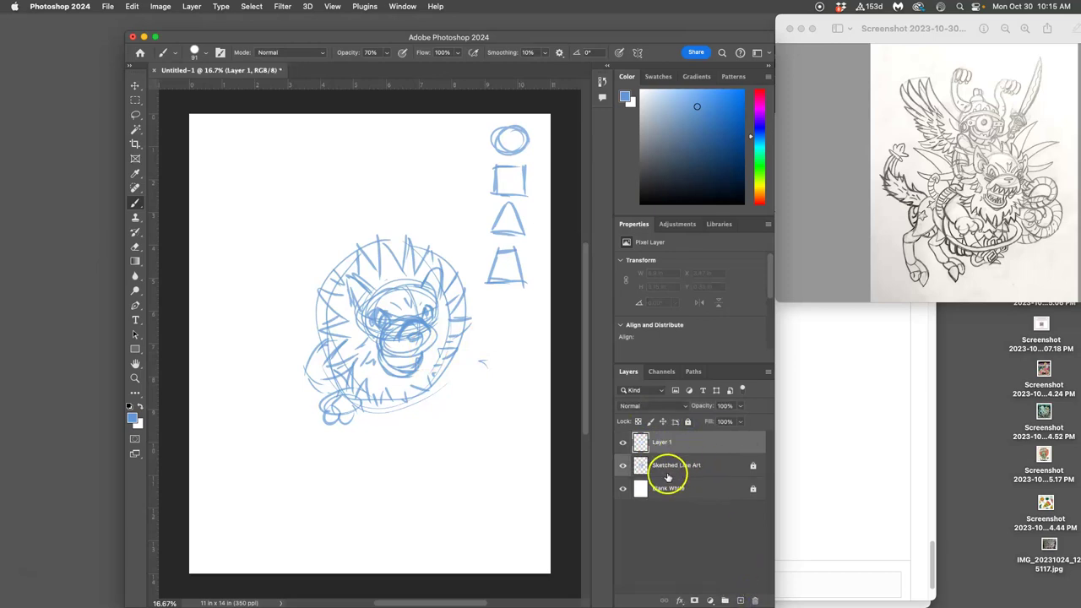
# Step: Unlock the Sketched Line Art layer to lower its opacity to 53%, and lock it again
pyautogui.click(722, 464)
pyautogui.click(688, 422)
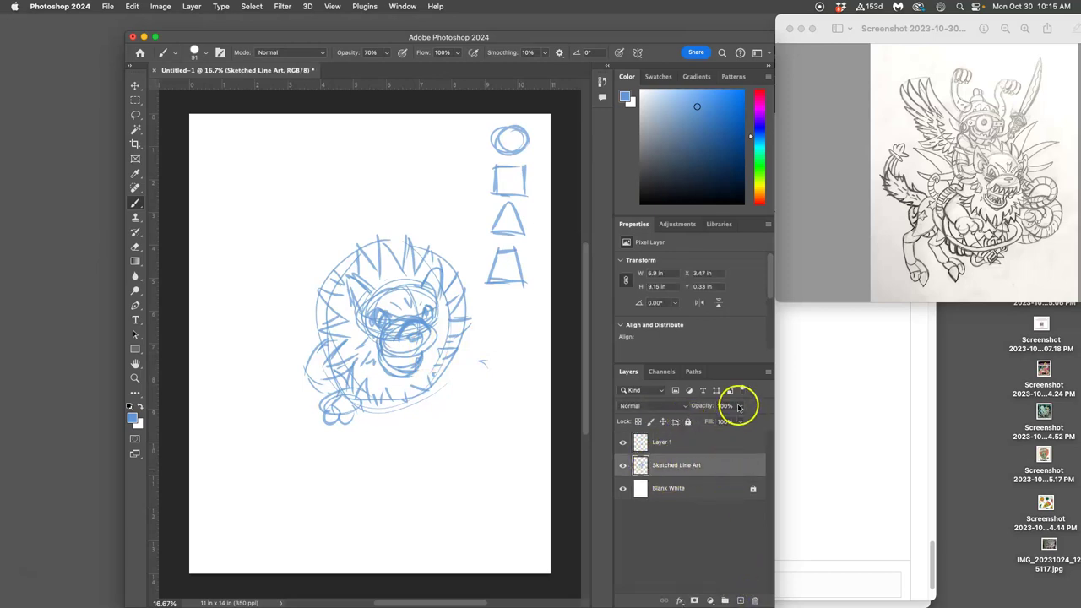
pyautogui.click(740, 406)
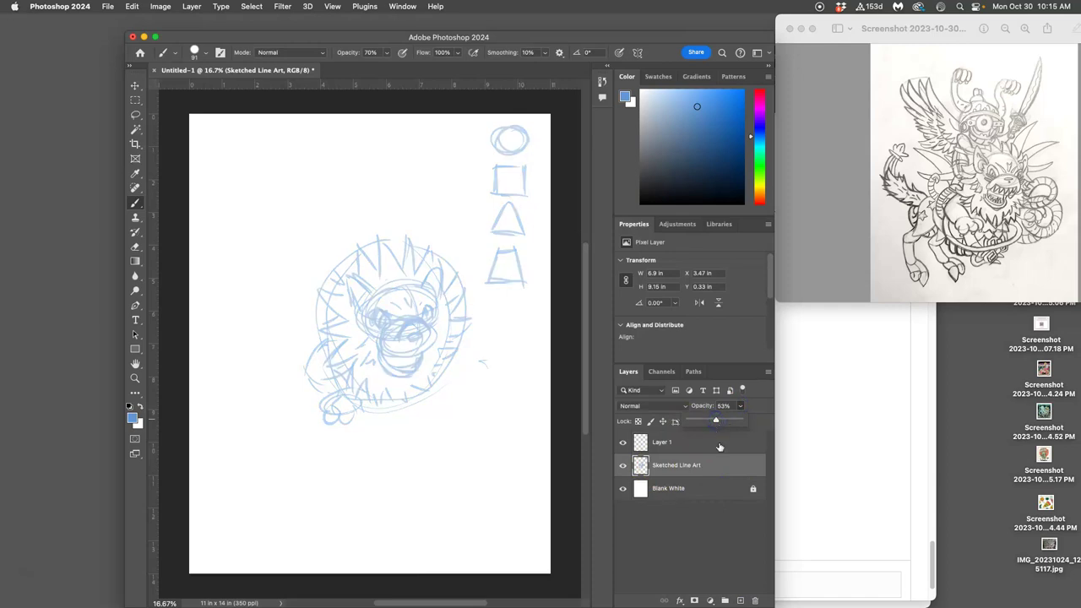
pyautogui.click(719, 467)
pyautogui.click(688, 422)
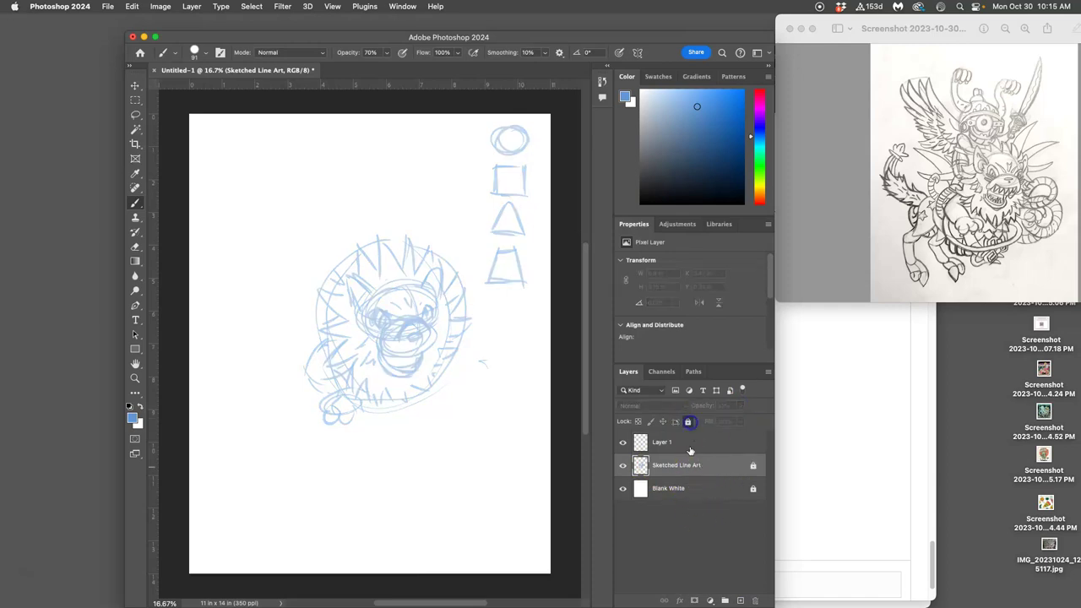
# Step: Rename the new top layer as Inked Line Art and give it a violet colour label
pyautogui.click(664, 442)
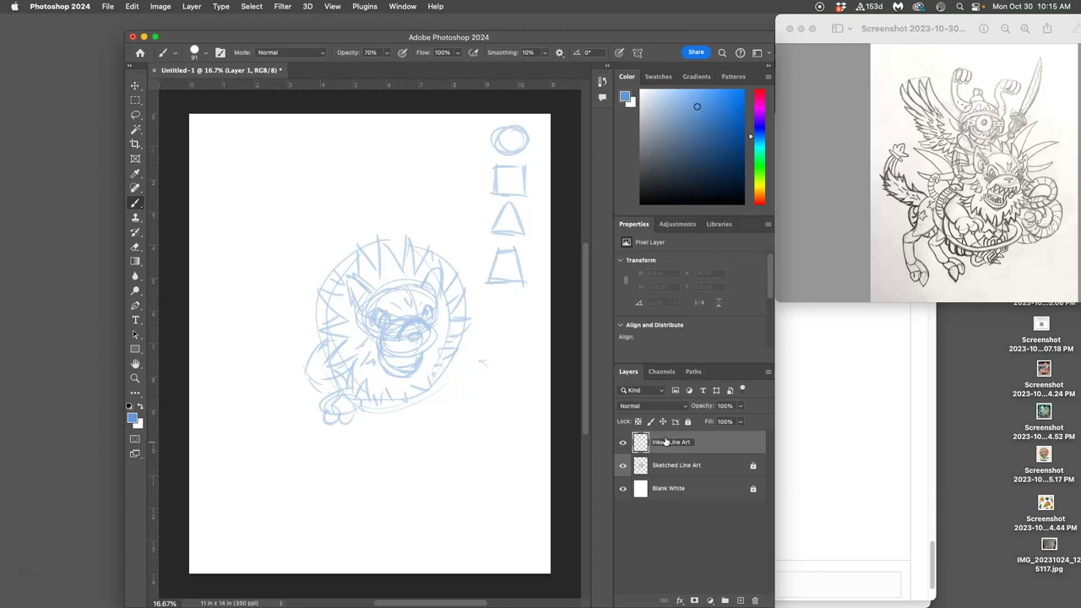
pyautogui.press('Return')
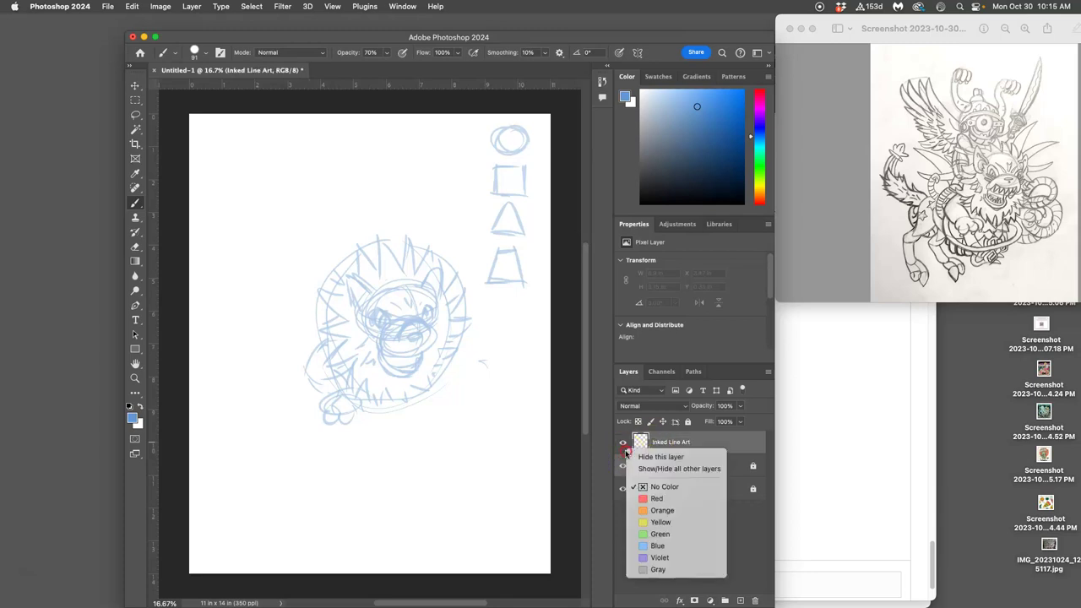
pyautogui.rightClick(624, 453)
pyautogui.click(659, 557)
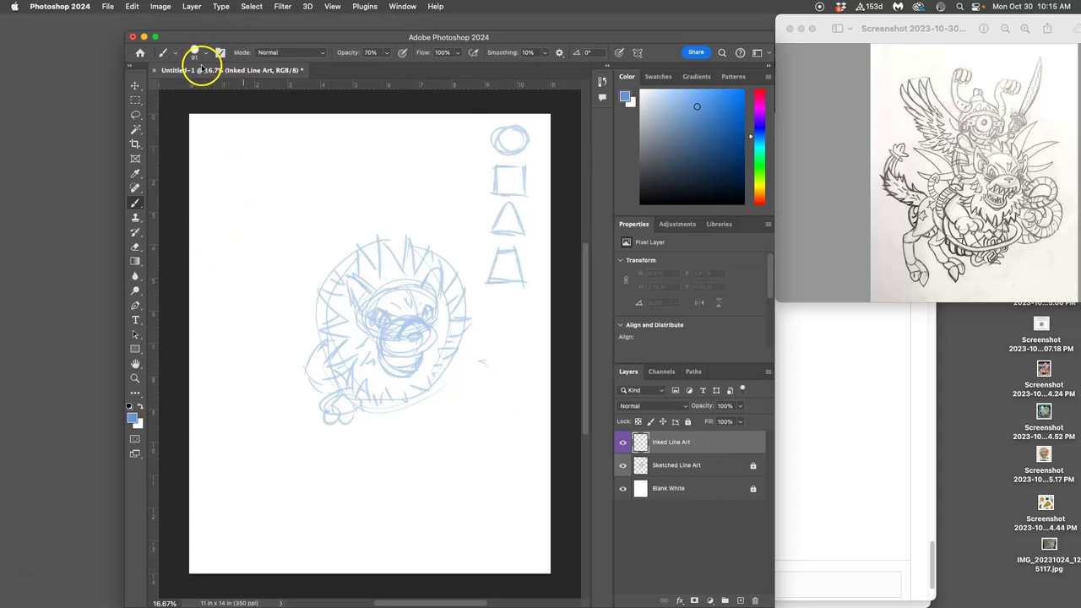
# Step: Set the brush opacity to 100% and reset the foreground and background colours to default black and white
pyautogui.click(386, 53)
pyautogui.moveTo(389, 68); pyautogui.dragTo(406, 70)
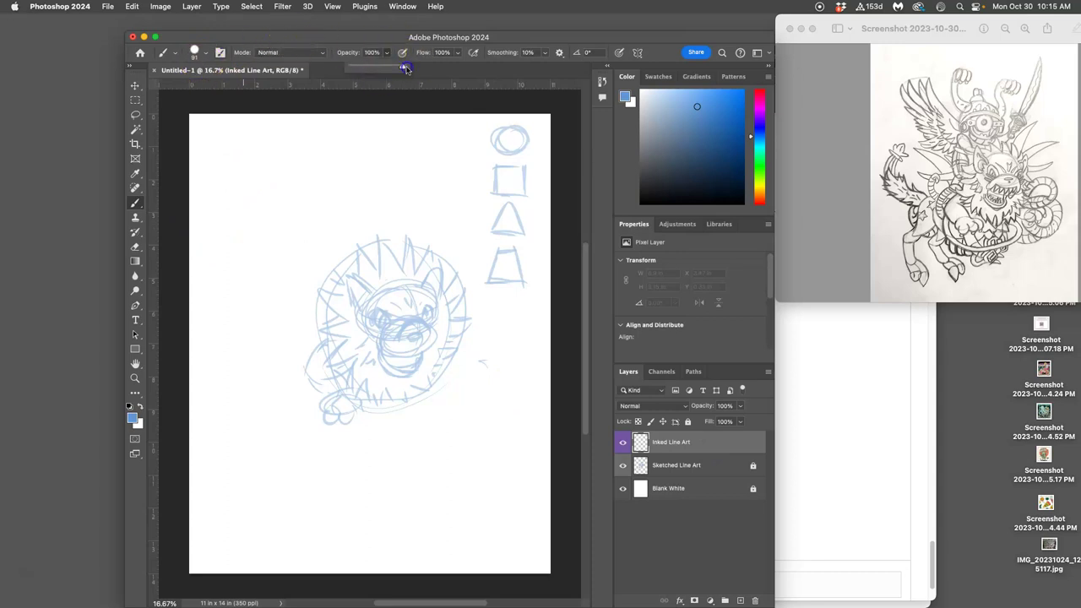
pyautogui.click(129, 408)
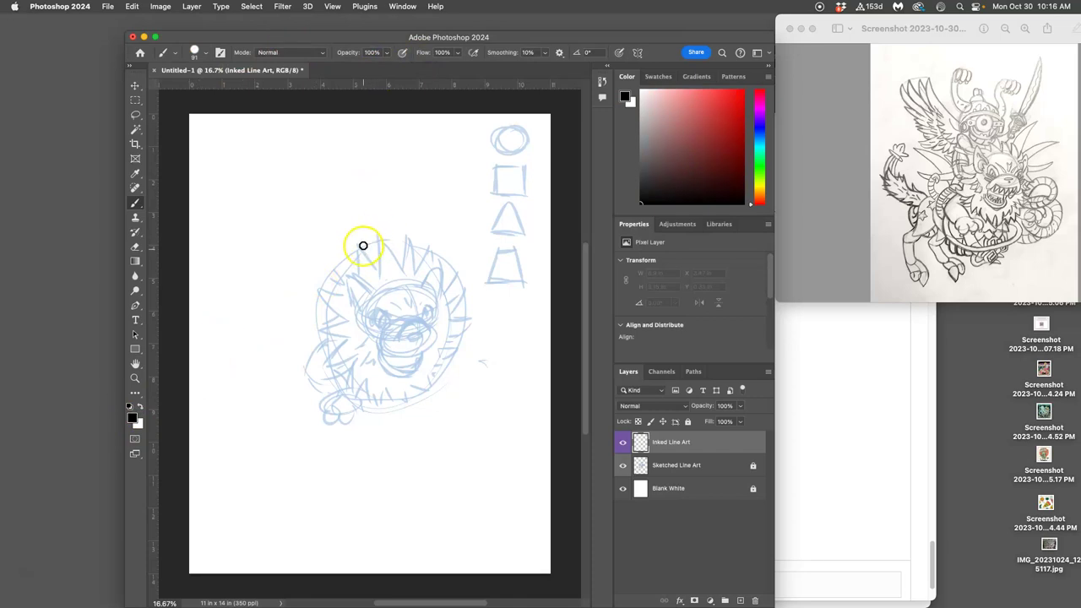
# Step: Raise the brush smoothing to 51%
pyautogui.press('super+equal')
pyautogui.press('super+equal')
pyautogui.press('super+equal')
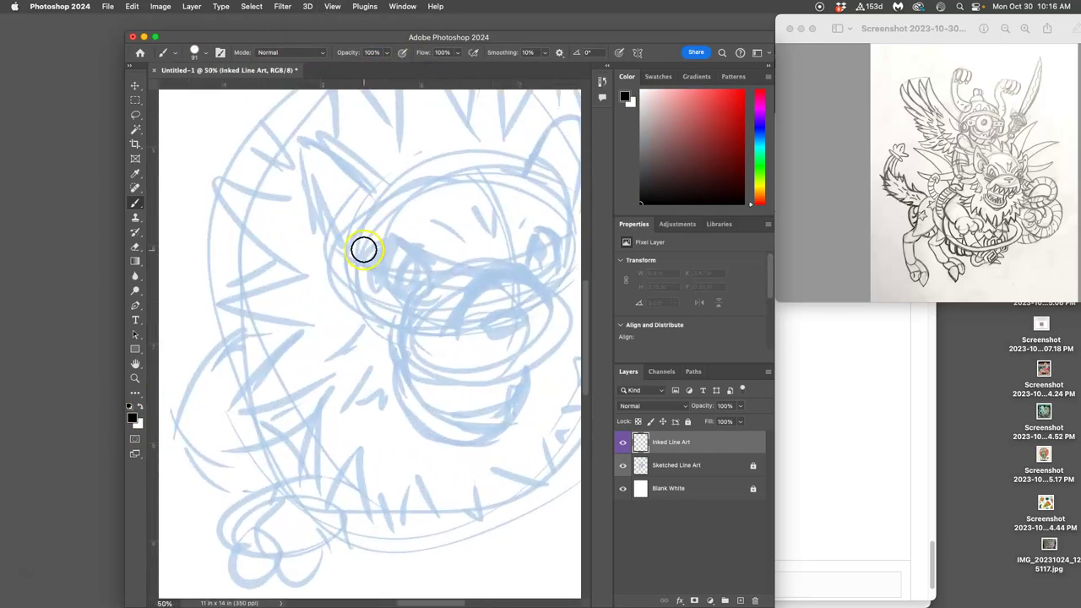
pyautogui.press('super+minus')
pyautogui.press('super+minus')
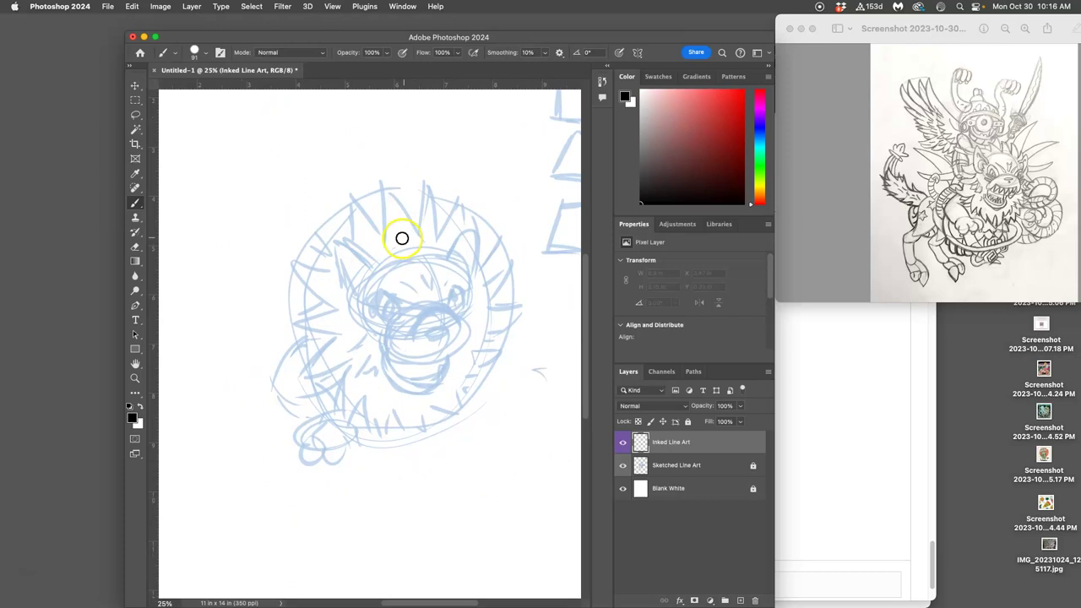
pyautogui.hscroll(3, 403, 238)
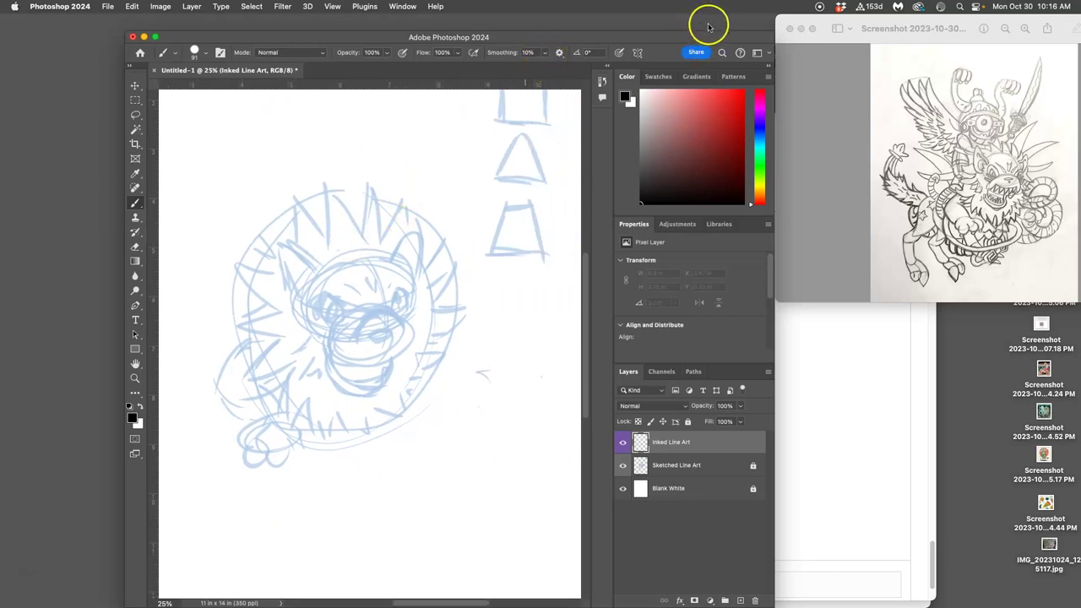
pyautogui.moveTo(701, 31); pyautogui.dragTo(701, 49)
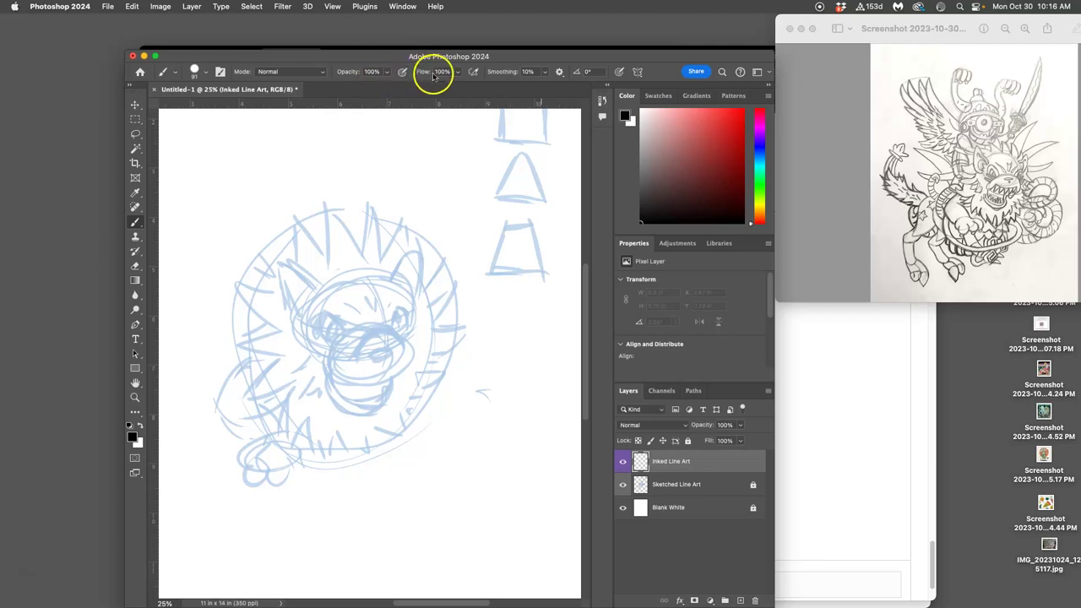
pyautogui.click(546, 73)
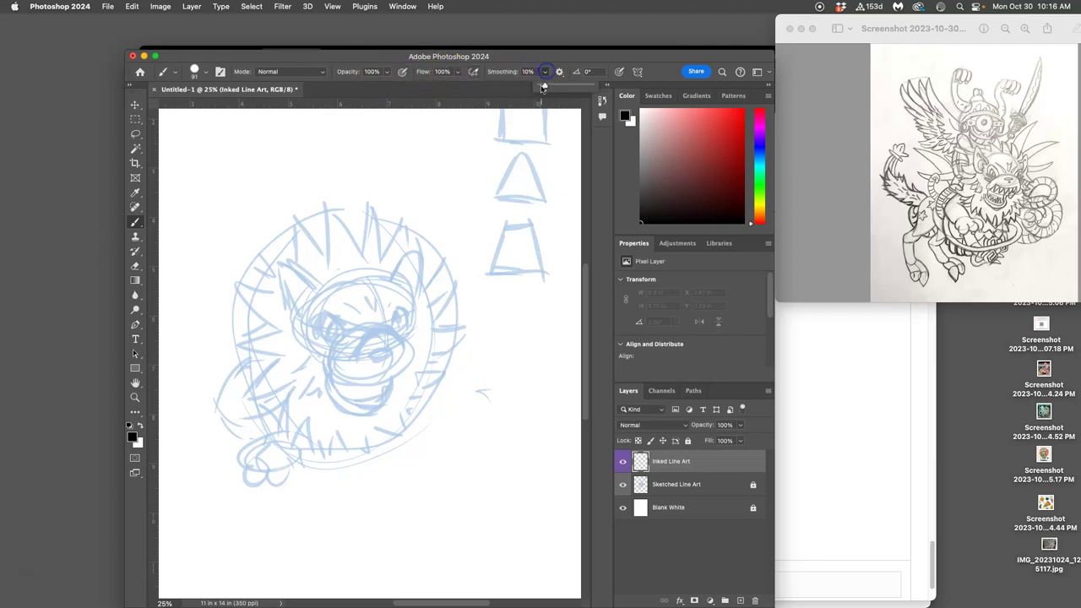
pyautogui.moveTo(546, 88); pyautogui.dragTo(556, 89)
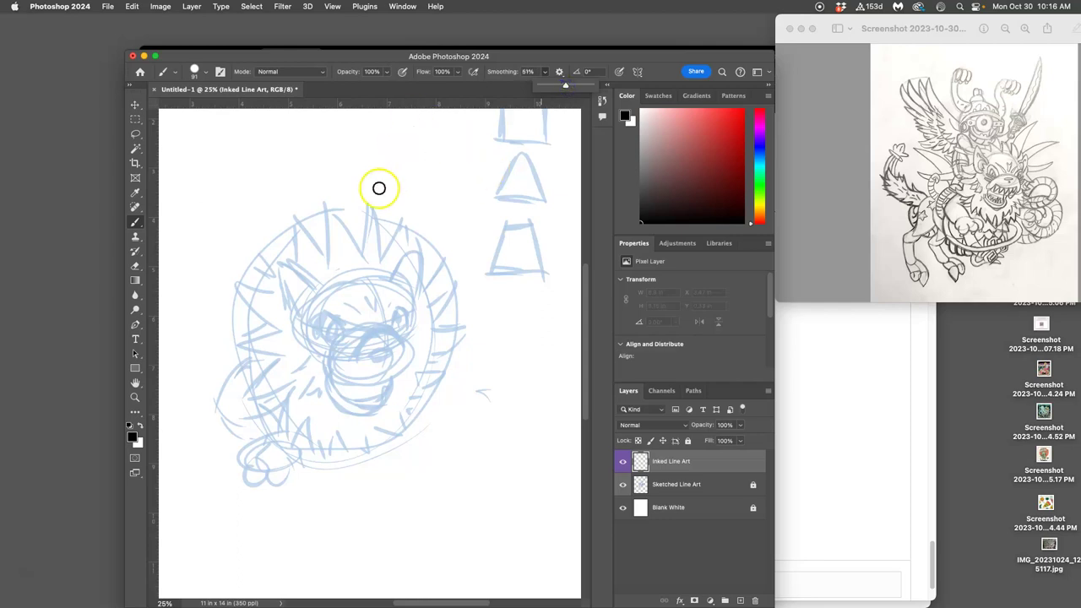
# Step: Ink both of the beast's eyes over the sketch, with thick outlines and pupils
pyautogui.click(319, 323)
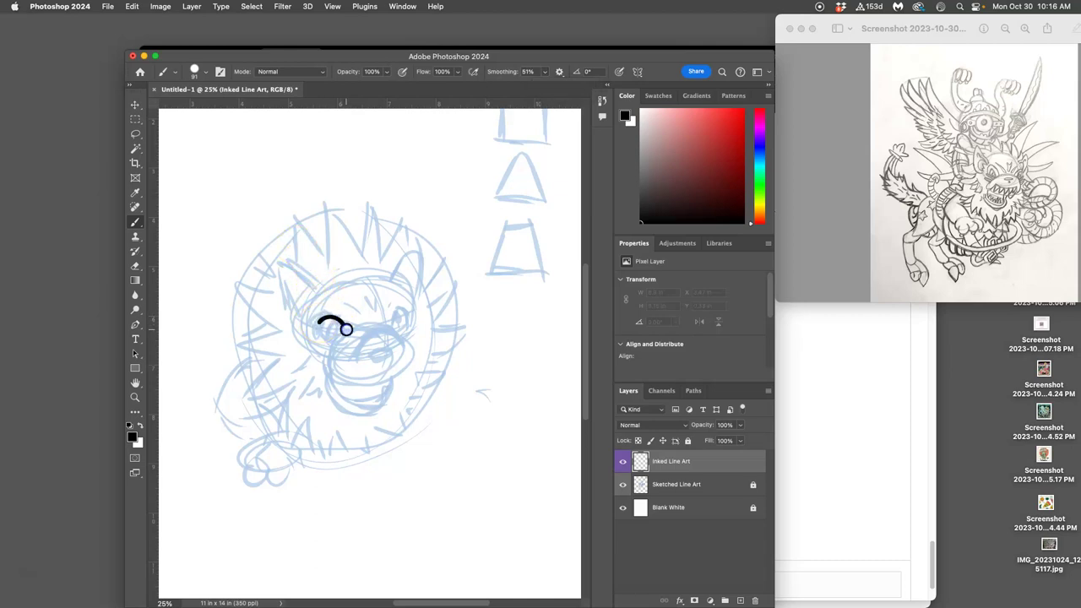
pyautogui.moveTo(349, 342); pyautogui.dragTo(348, 341)
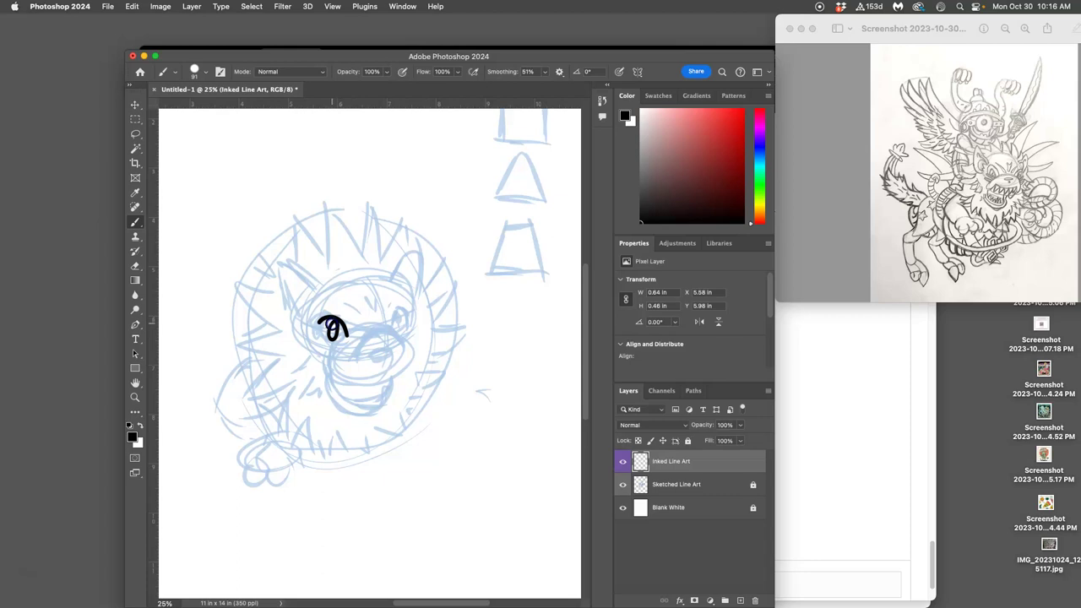
pyautogui.moveTo(332, 323); pyautogui.dragTo(335, 325)
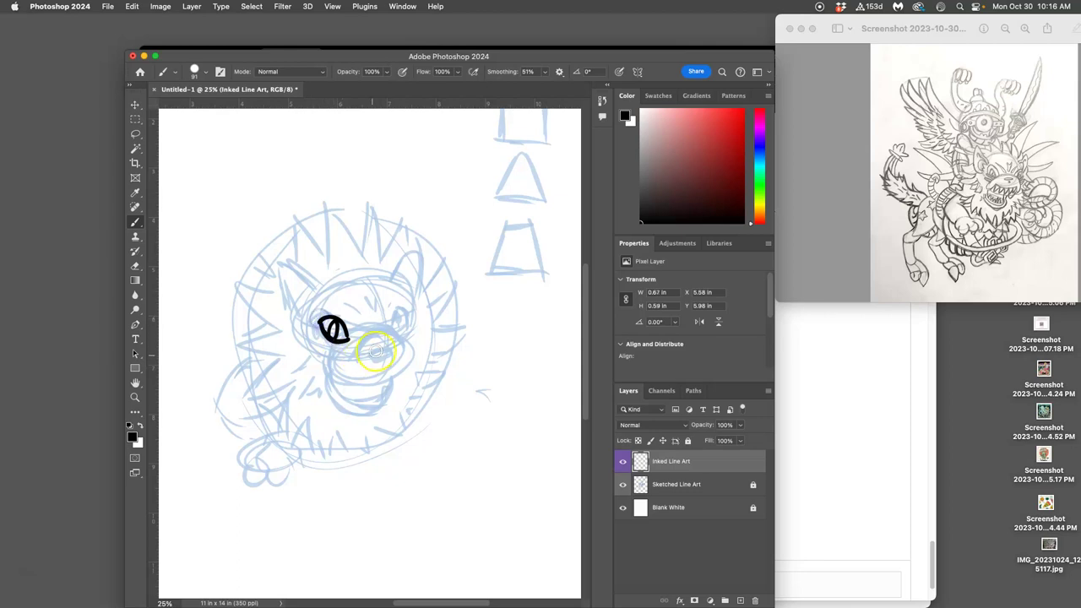
pyautogui.moveTo(326, 319)
pyautogui.mouseDown()
pyautogui.moveTo(361, 307)
pyautogui.moveTo(345, 326)
pyautogui.mouseUp()
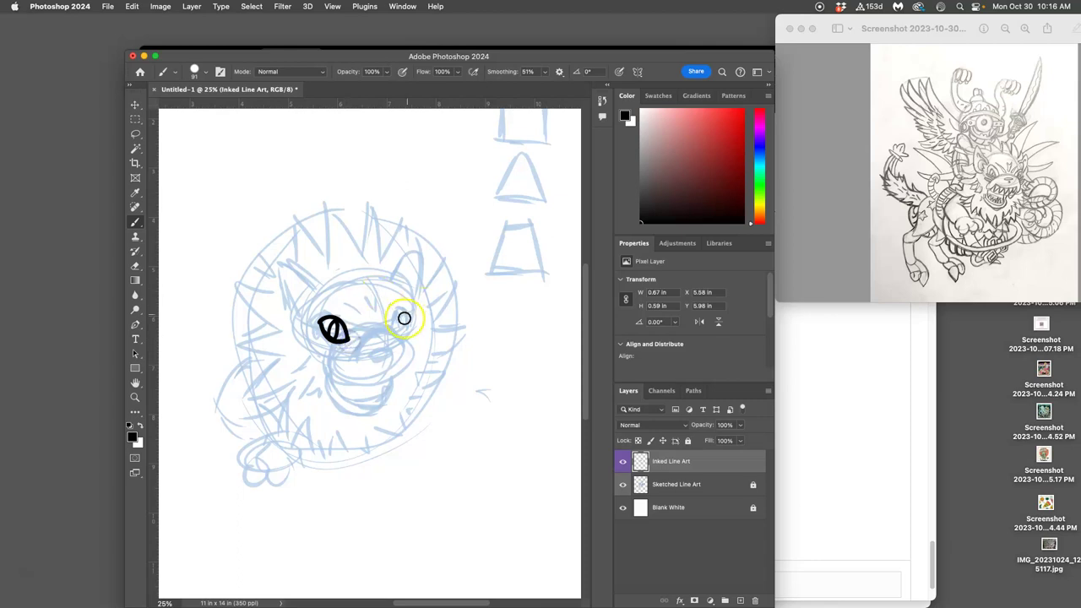
pyautogui.moveTo(393, 326)
pyautogui.mouseDown()
pyautogui.moveTo(399, 310)
pyautogui.moveTo(404, 326)
pyautogui.mouseUp()
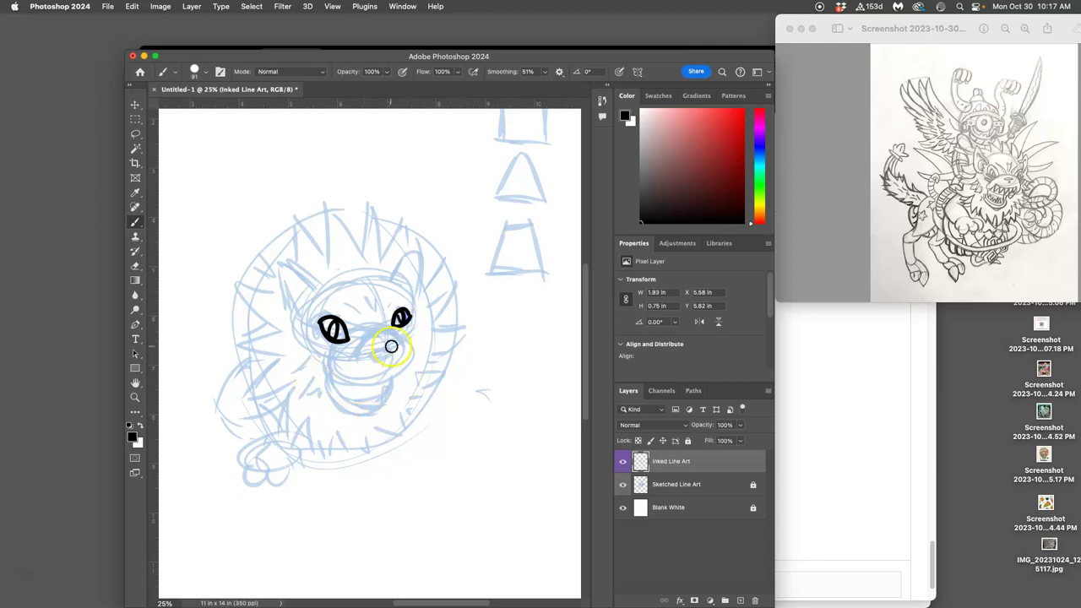
# Step: Ink the oval nose and the rounded muzzle with its jagged row of upper teeth, adding a dot below the nose
pyautogui.moveTo(390, 345)
pyautogui.mouseDown()
pyautogui.moveTo(369, 353)
pyautogui.moveTo(393, 355)
pyautogui.mouseUp()
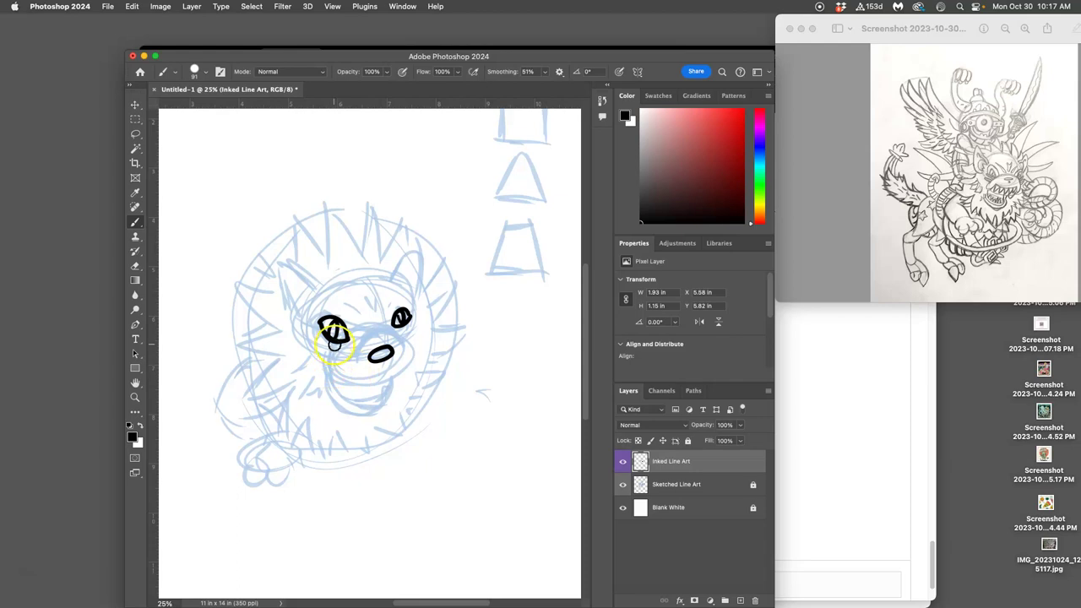
pyautogui.moveTo(327, 356)
pyautogui.mouseDown()
pyautogui.moveTo(320, 374)
pyautogui.moveTo(336, 370)
pyautogui.mouseUp()
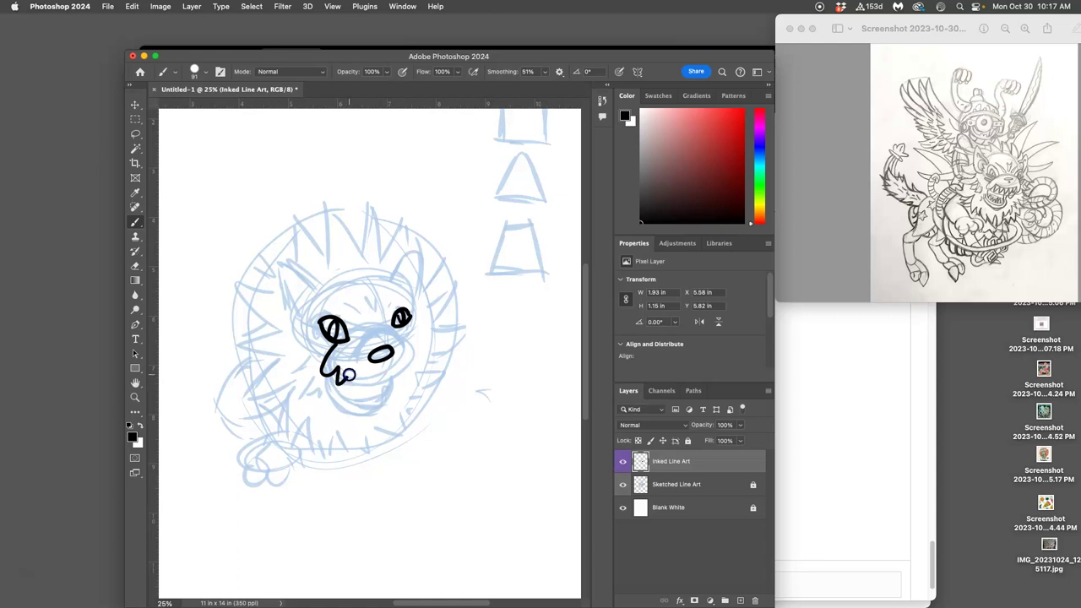
pyautogui.moveTo(348, 389)
pyautogui.mouseDown()
pyautogui.moveTo(366, 377)
pyautogui.moveTo(370, 390)
pyautogui.moveTo(394, 386)
pyautogui.mouseUp()
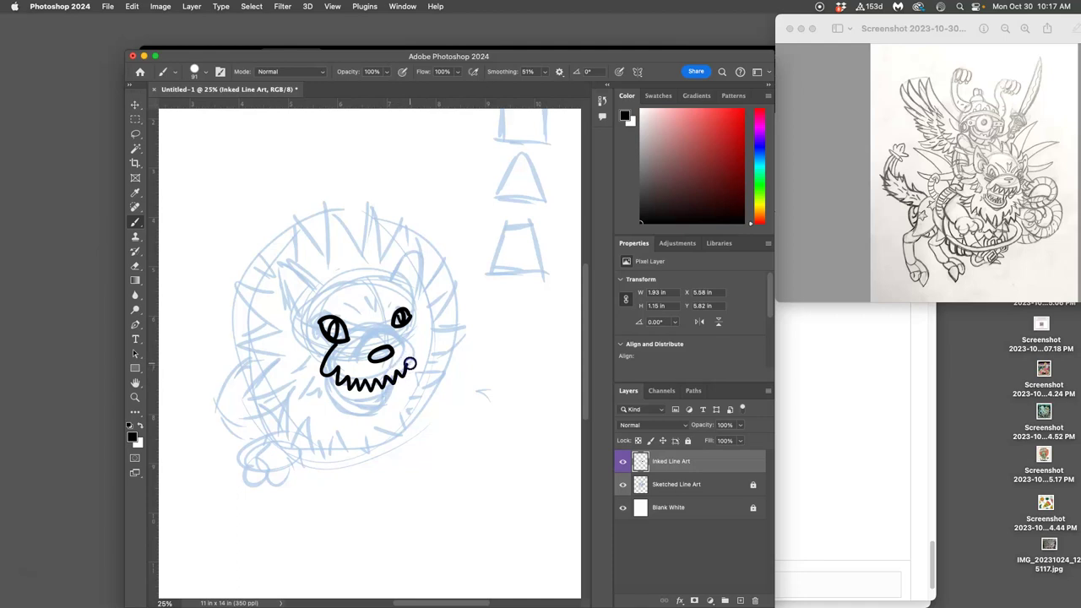
pyautogui.moveTo(414, 357)
pyautogui.mouseDown()
pyautogui.moveTo(379, 326)
pyautogui.moveTo(342, 335)
pyautogui.mouseUp()
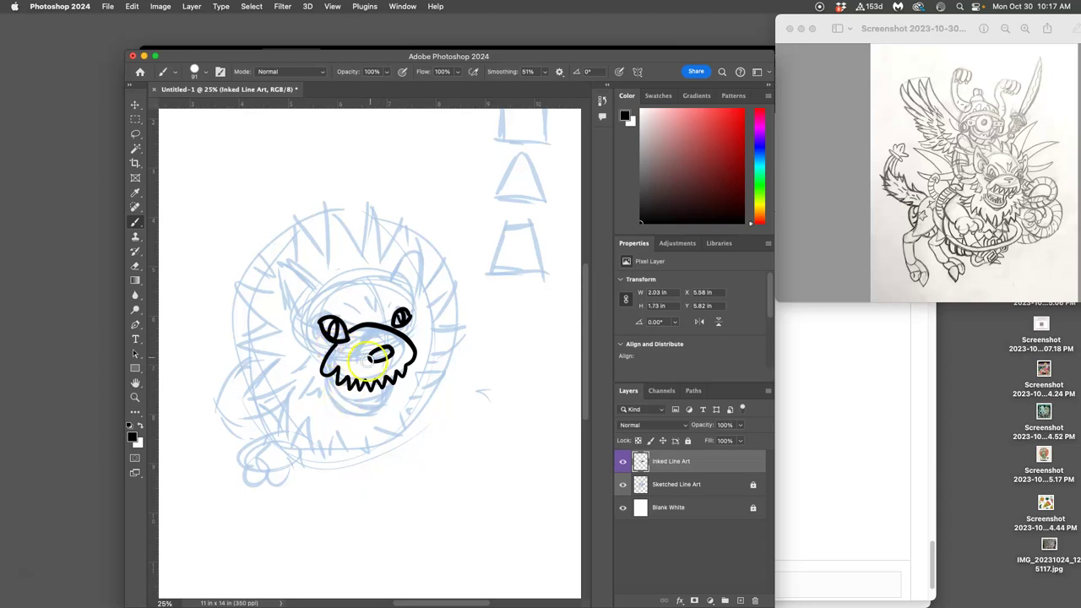
pyautogui.moveTo(377, 365); pyautogui.dragTo(384, 367)
# Step: Ink the open lower jaw beneath the muzzle, with an inner mouth line and pointed lower teeth
pyautogui.moveTo(322, 380)
pyautogui.mouseDown()
pyautogui.moveTo(329, 370)
pyautogui.moveTo(340, 412)
pyautogui.moveTo(377, 413)
pyautogui.moveTo(388, 400)
pyautogui.mouseUp()
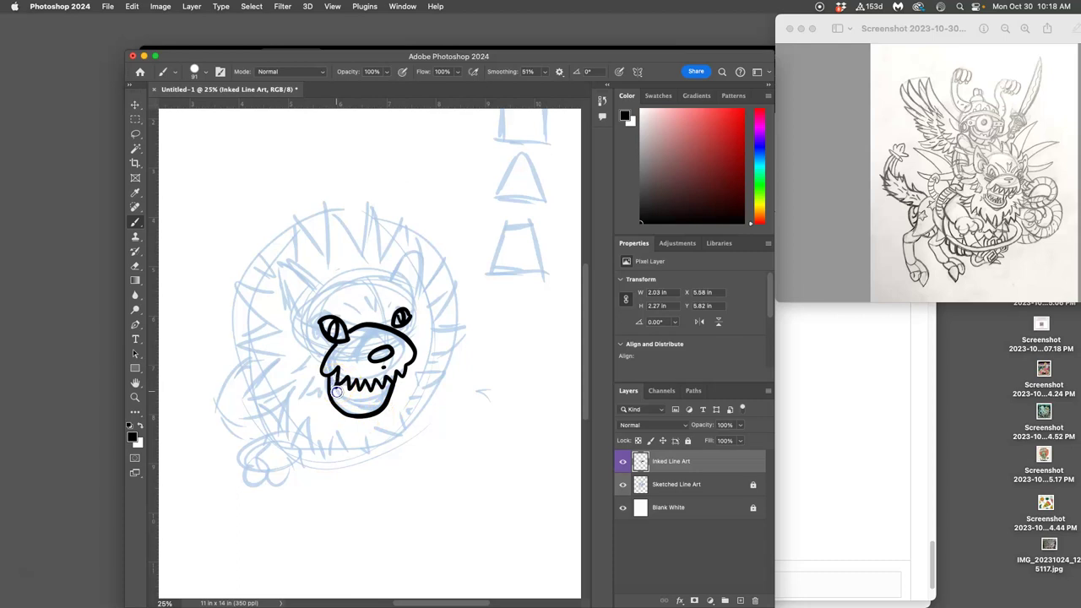
pyautogui.moveTo(336, 392); pyautogui.dragTo(371, 403)
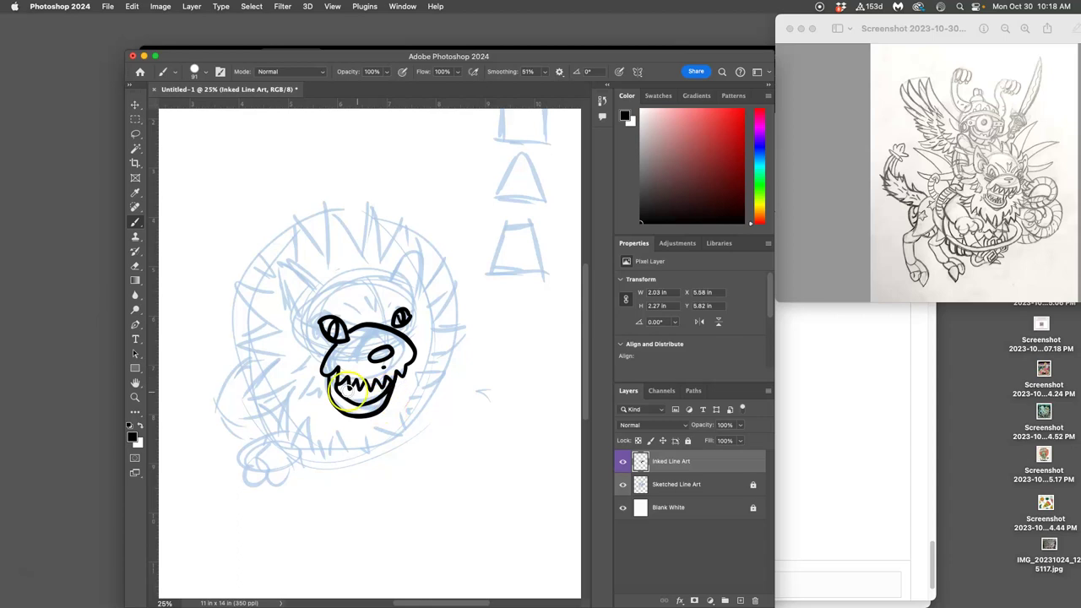
pyautogui.moveTo(341, 392); pyautogui.dragTo(341, 386)
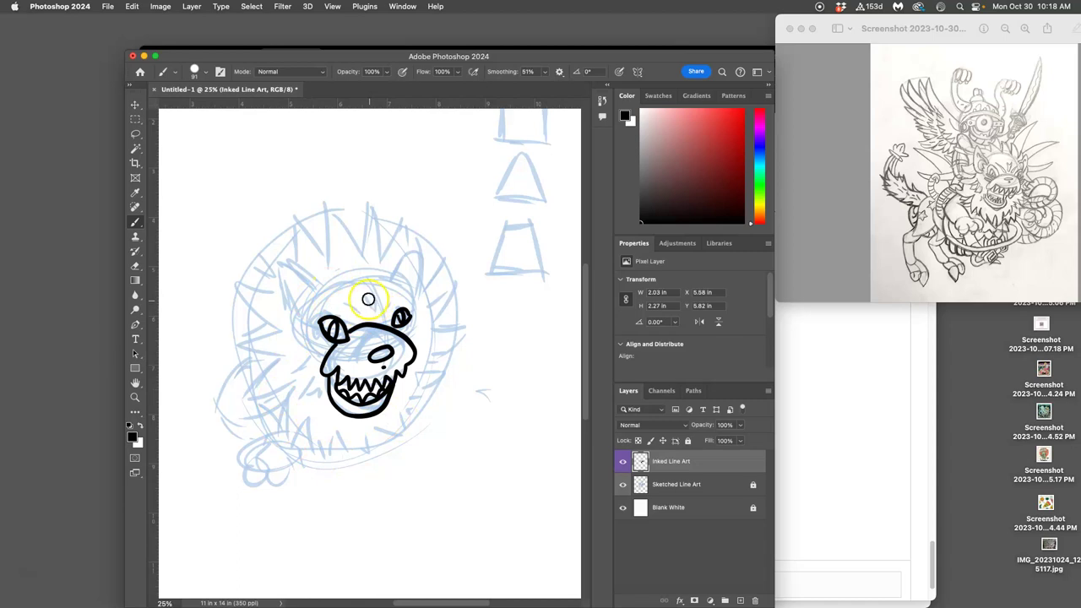
# Step: Ink short crease lines on the forehead and small oval marks beside both eyes
pyautogui.moveTo(367, 297)
pyautogui.mouseDown()
pyautogui.moveTo(375, 310)
pyautogui.moveTo(378, 294)
pyautogui.moveTo(355, 313)
pyautogui.moveTo(366, 312)
pyautogui.mouseUp()
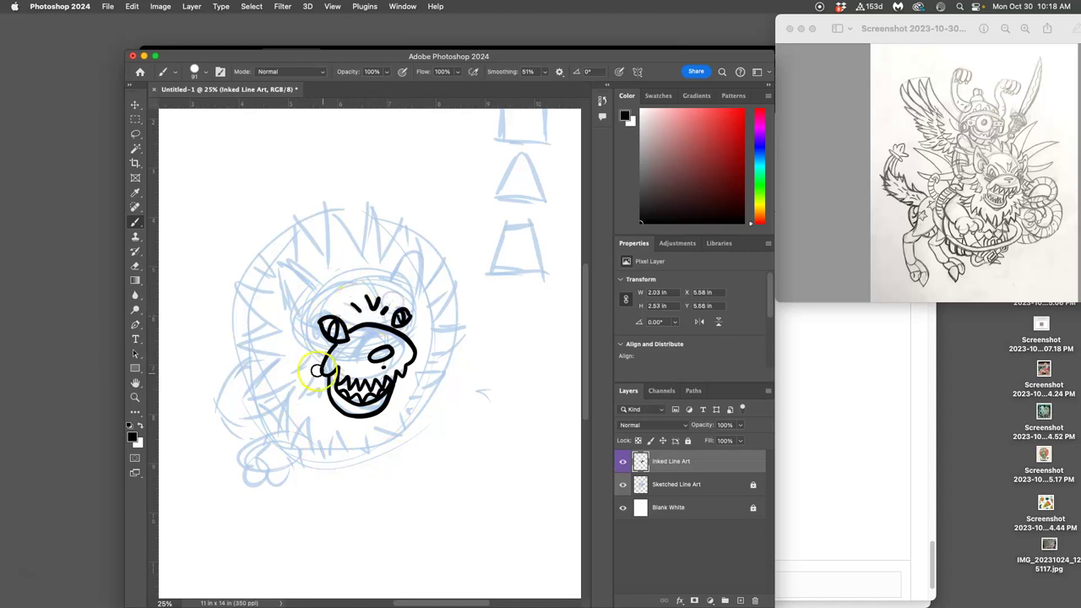
pyautogui.moveTo(311, 353)
pyautogui.mouseDown()
pyautogui.moveTo(338, 329)
pyautogui.moveTo(321, 331)
pyautogui.moveTo(322, 352)
pyautogui.moveTo(305, 349)
pyautogui.mouseUp()
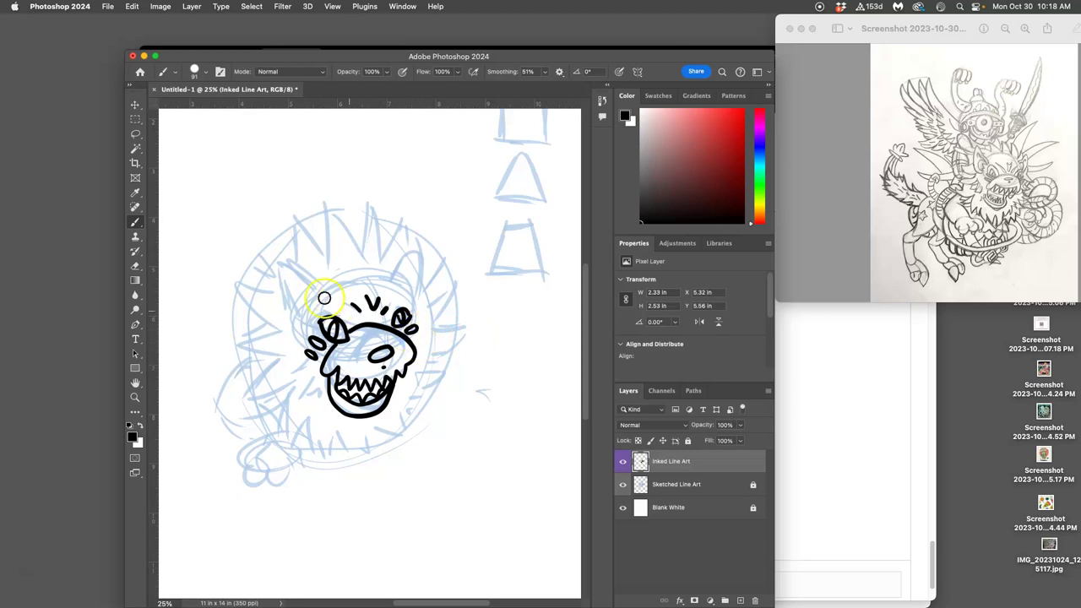
# Step: Ink both pointed ears over the sketch and fill their insides with jagged fur lines
pyautogui.moveTo(296, 312)
pyautogui.mouseDown()
pyautogui.moveTo(281, 287)
pyautogui.moveTo(290, 253)
pyautogui.moveTo(322, 285)
pyautogui.mouseUp()
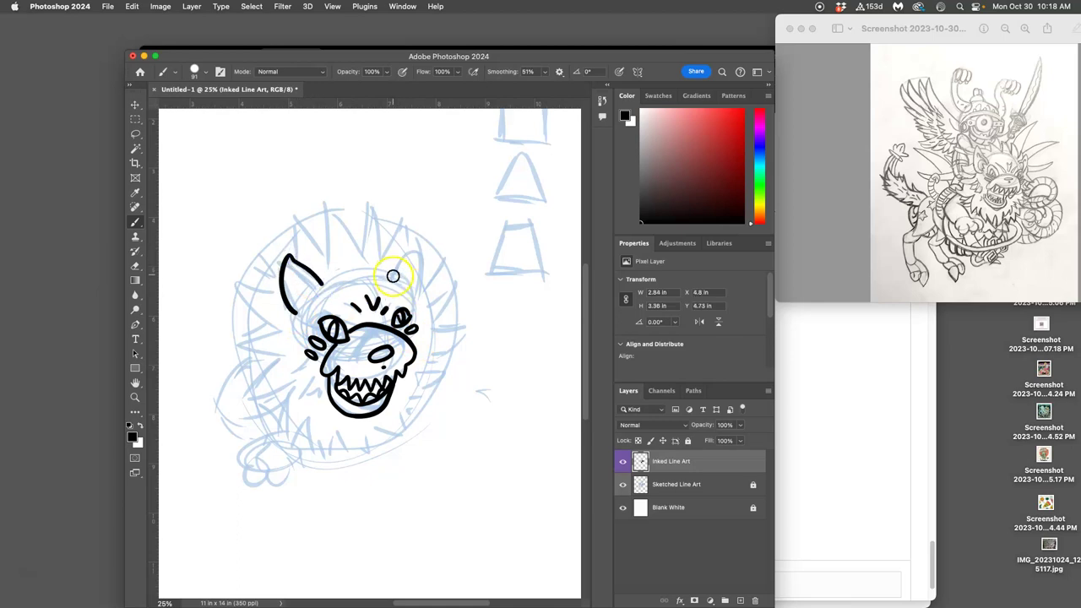
pyautogui.moveTo(393, 275)
pyautogui.mouseDown()
pyautogui.moveTo(416, 249)
pyautogui.moveTo(428, 283)
pyautogui.moveTo(419, 307)
pyautogui.mouseUp()
pyautogui.click(277, 295)
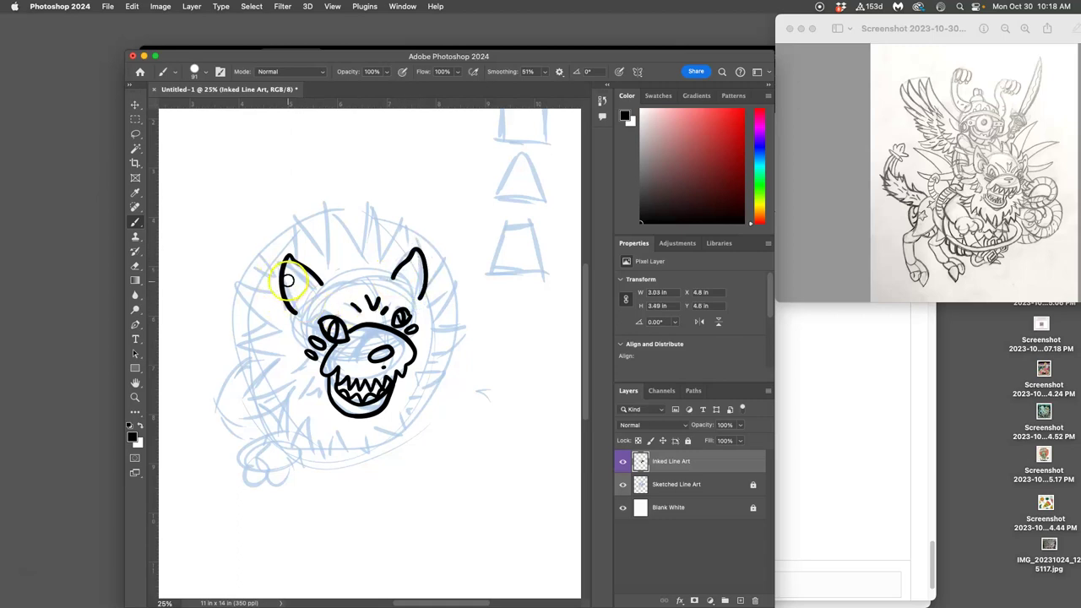
pyautogui.moveTo(288, 281)
pyautogui.mouseDown()
pyautogui.moveTo(318, 293)
pyautogui.moveTo(291, 309)
pyautogui.moveTo(303, 279)
pyautogui.moveTo(313, 323)
pyautogui.moveTo(305, 291)
pyautogui.mouseUp()
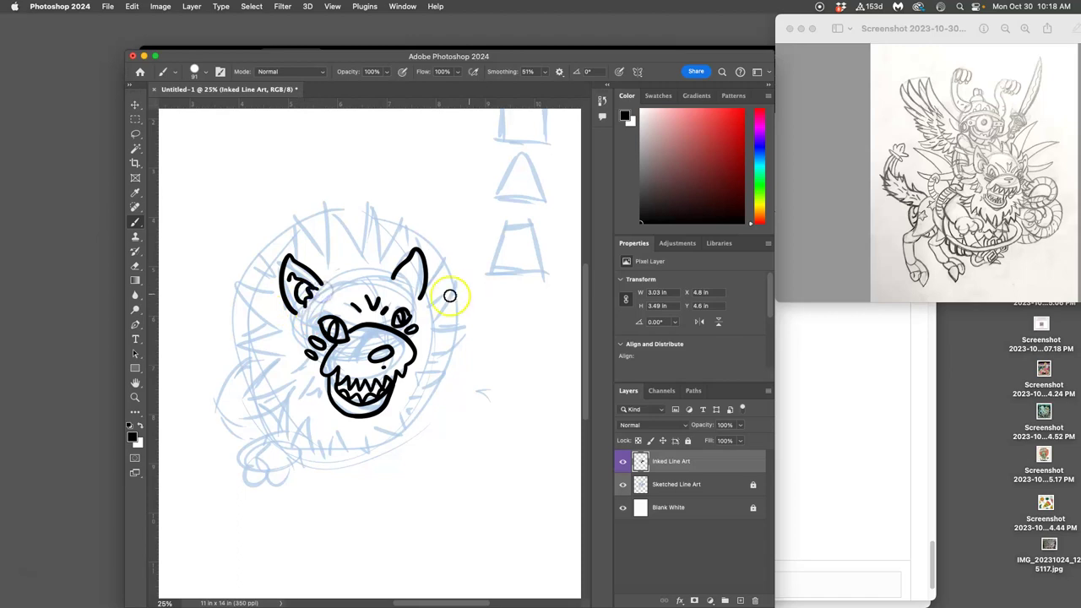
pyautogui.moveTo(402, 282); pyautogui.dragTo(409, 273)
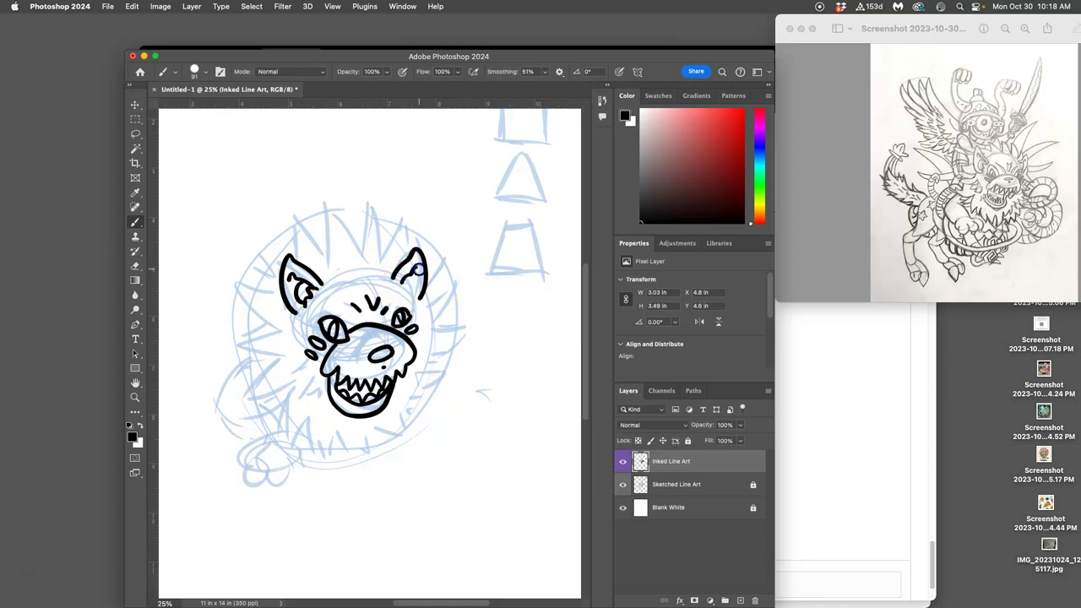
pyautogui.moveTo(412, 275)
pyautogui.mouseDown()
pyautogui.moveTo(416, 289)
pyautogui.moveTo(401, 287)
pyautogui.mouseUp()
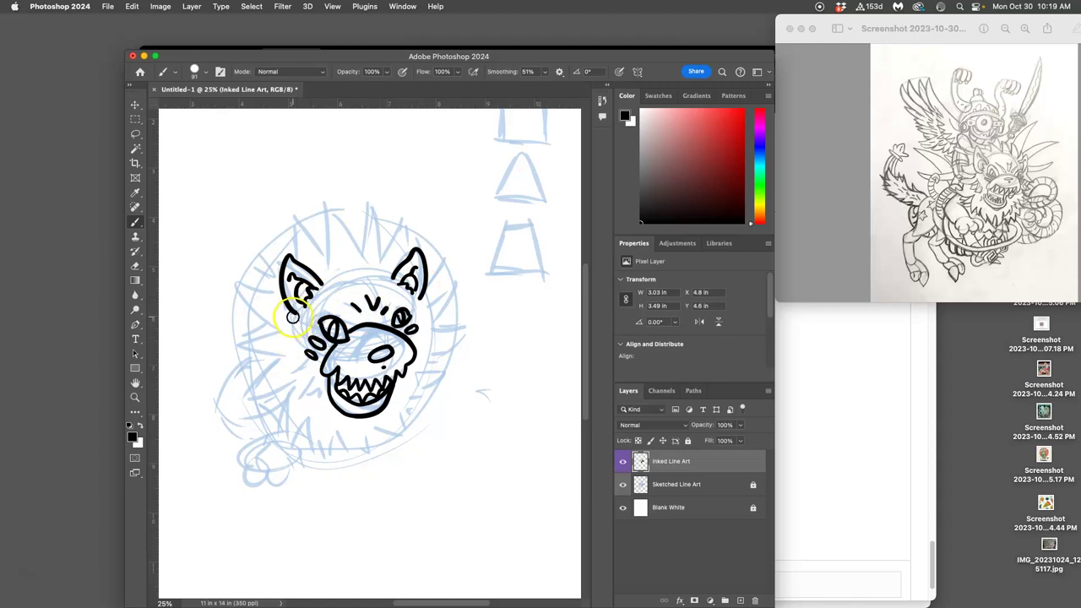
# Step: Ink the curved brows around both eyes, then the crown of the head and the spiky mane encircling the face
pyautogui.moveTo(292, 316)
pyautogui.mouseDown()
pyautogui.moveTo(307, 309)
pyautogui.moveTo(312, 334)
pyautogui.moveTo(319, 302)
pyautogui.moveTo(354, 325)
pyautogui.moveTo(442, 307)
pyautogui.moveTo(403, 313)
pyautogui.moveTo(387, 330)
pyautogui.mouseUp()
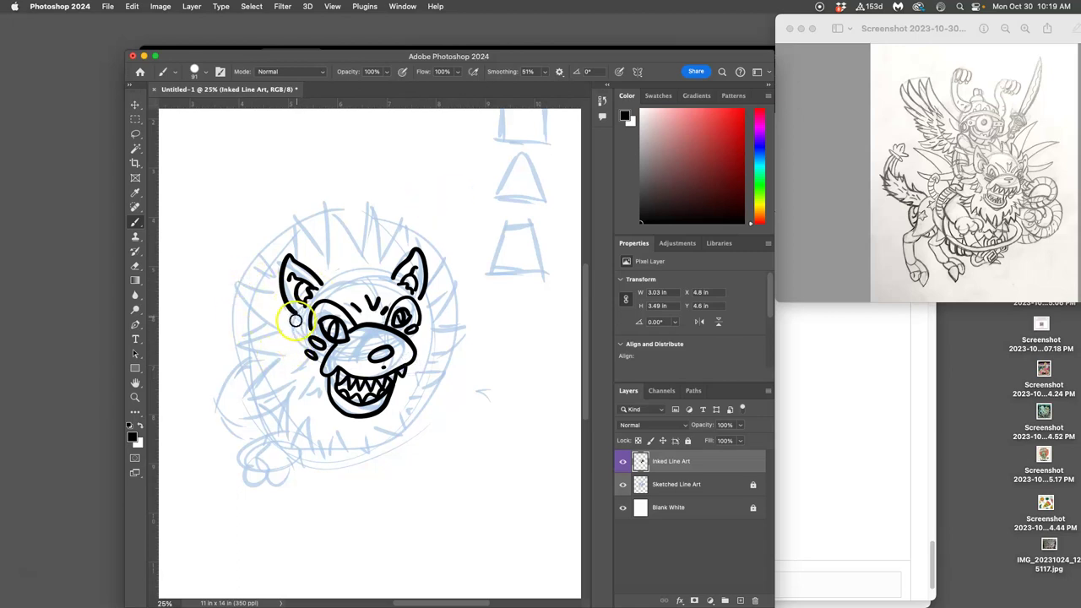
pyautogui.moveTo(276, 292)
pyautogui.mouseDown()
pyautogui.moveTo(230, 272)
pyautogui.moveTo(273, 338)
pyautogui.moveTo(222, 326)
pyautogui.moveTo(270, 358)
pyautogui.moveTo(223, 375)
pyautogui.moveTo(273, 372)
pyautogui.moveTo(247, 404)
pyautogui.moveTo(287, 387)
pyautogui.moveTo(272, 415)
pyautogui.moveTo(293, 399)
pyautogui.moveTo(299, 456)
pyautogui.moveTo(309, 409)
pyautogui.moveTo(318, 467)
pyautogui.moveTo(322, 429)
pyautogui.moveTo(330, 454)
pyautogui.moveTo(335, 429)
pyautogui.moveTo(354, 458)
pyautogui.moveTo(356, 430)
pyautogui.moveTo(369, 444)
pyautogui.moveTo(372, 421)
pyautogui.moveTo(414, 442)
pyautogui.mouseUp()
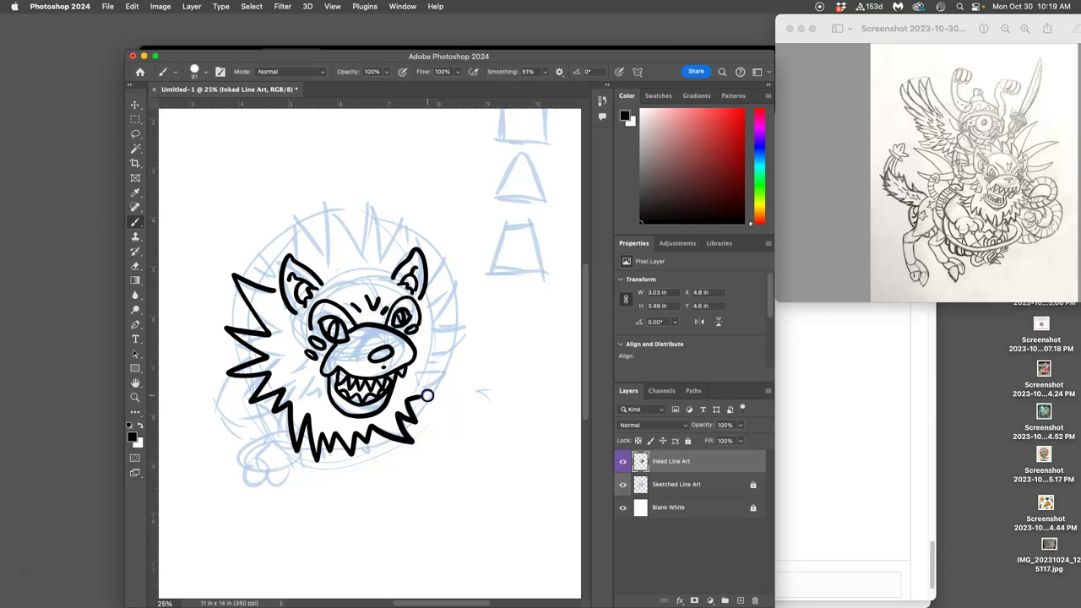
pyautogui.moveTo(432, 386)
pyautogui.mouseDown()
pyautogui.moveTo(422, 367)
pyautogui.moveTo(470, 344)
pyautogui.moveTo(431, 343)
pyautogui.moveTo(469, 319)
pyautogui.moveTo(434, 322)
pyautogui.moveTo(468, 284)
pyautogui.moveTo(430, 293)
pyautogui.moveTo(437, 255)
pyautogui.mouseUp()
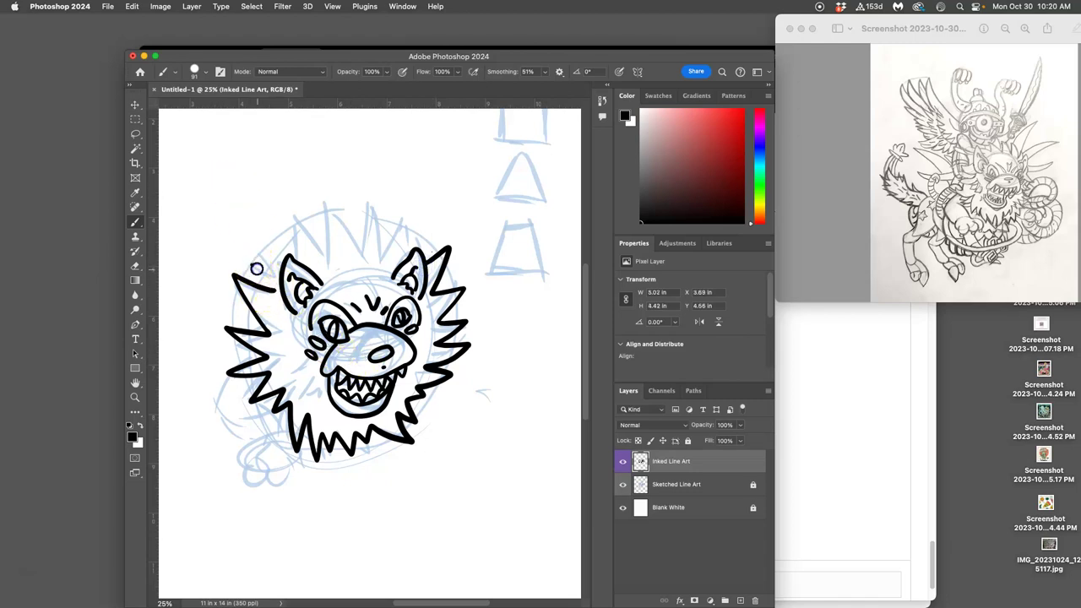
pyautogui.moveTo(267, 265)
pyautogui.mouseDown()
pyautogui.moveTo(287, 238)
pyautogui.moveTo(298, 263)
pyautogui.moveTo(296, 207)
pyautogui.moveTo(323, 261)
pyautogui.moveTo(325, 196)
pyautogui.moveTo(355, 251)
pyautogui.moveTo(358, 209)
pyautogui.moveTo(367, 239)
pyautogui.moveTo(387, 204)
pyautogui.moveTo(381, 264)
pyautogui.moveTo(420, 209)
pyautogui.moveTo(427, 224)
pyautogui.moveTo(446, 211)
pyautogui.moveTo(427, 258)
pyautogui.mouseUp()
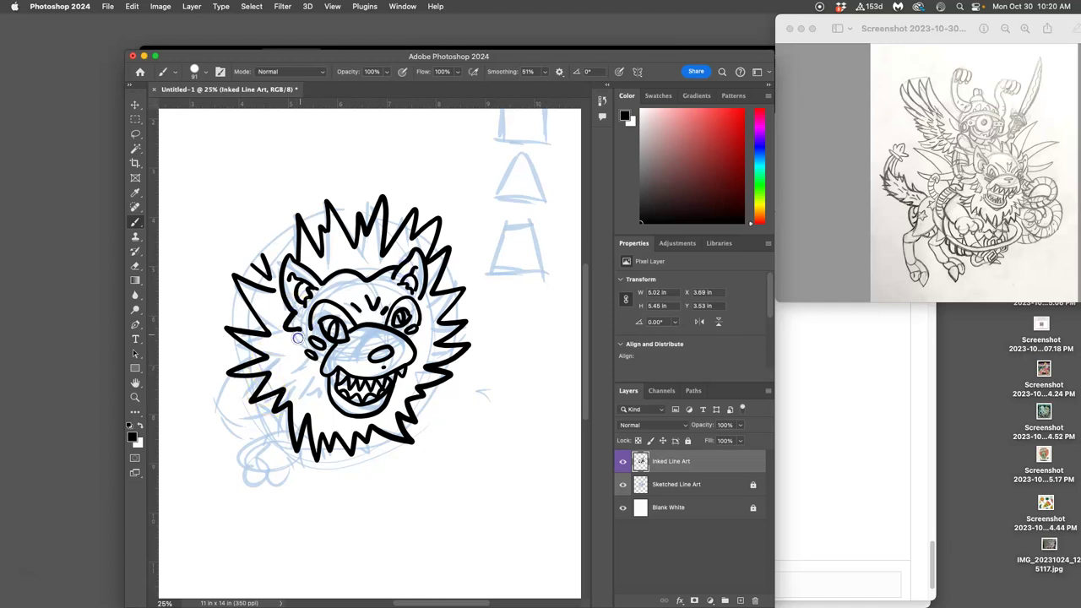
# Step: Ink jagged fur along both cheeks and small marks inside the mane, and check the inks with the Sketched Line Art layer temporarily hidden
pyautogui.moveTo(302, 344)
pyautogui.mouseDown()
pyautogui.moveTo(296, 374)
pyautogui.moveTo(321, 382)
pyautogui.mouseUp()
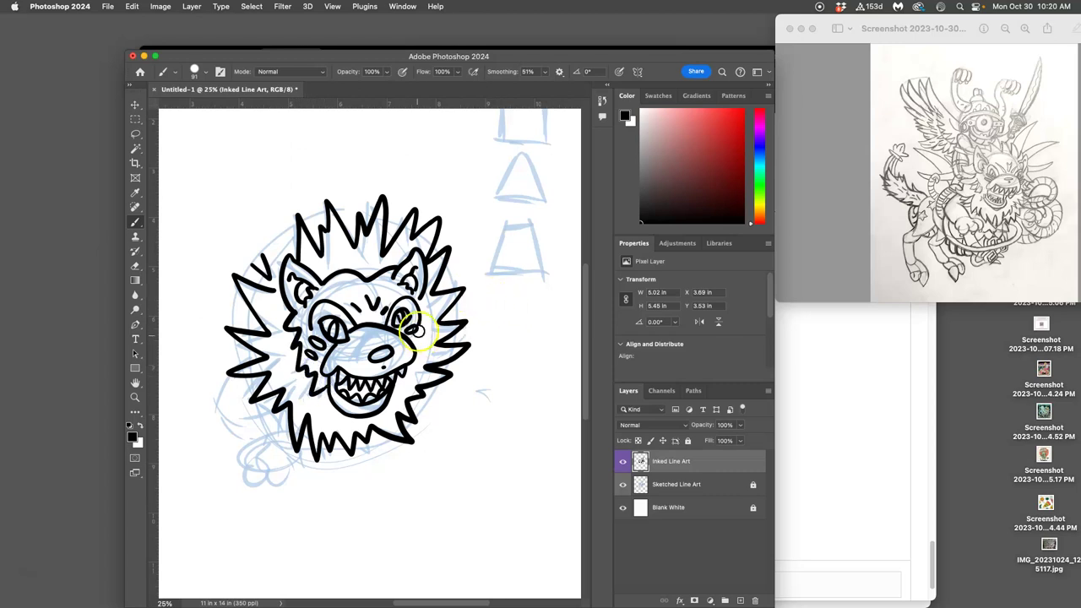
pyautogui.moveTo(421, 299); pyautogui.dragTo(421, 299)
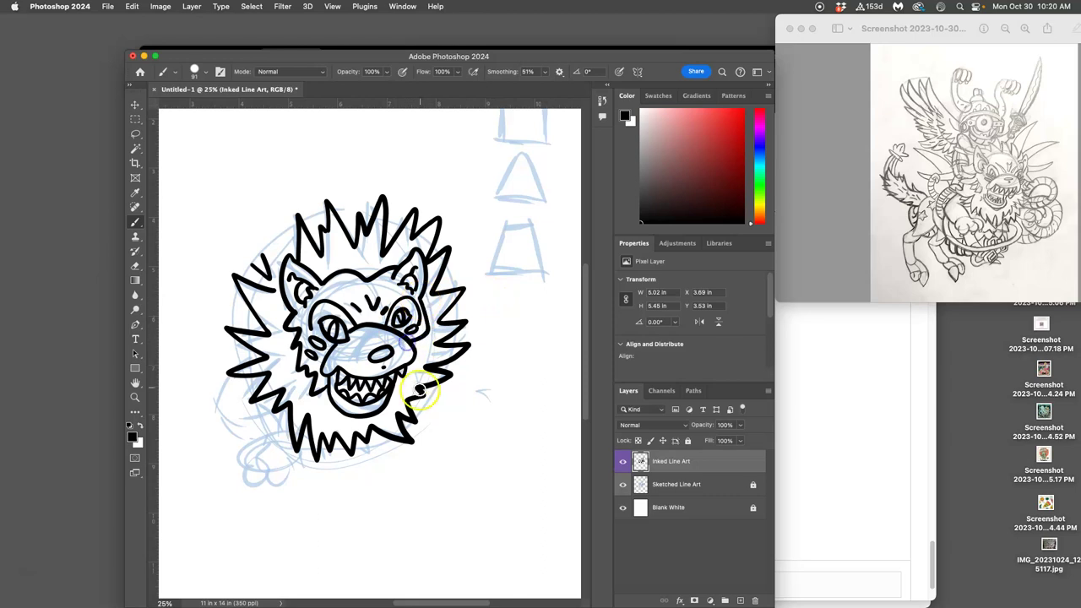
pyautogui.moveTo(410, 365); pyautogui.dragTo(407, 386)
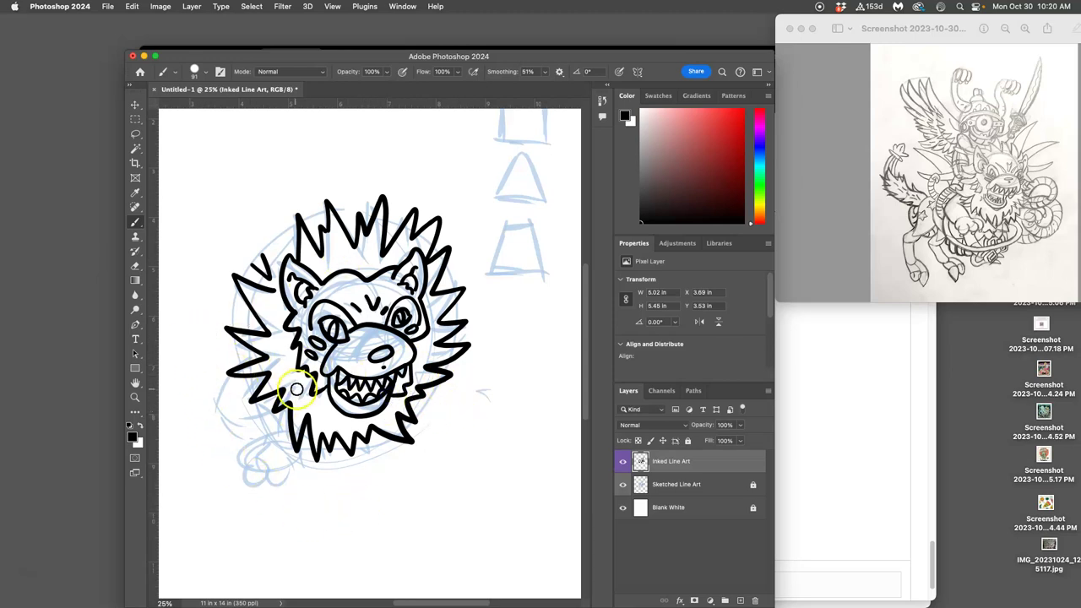
pyautogui.moveTo(286, 377); pyautogui.dragTo(291, 391)
pyautogui.click(622, 484)
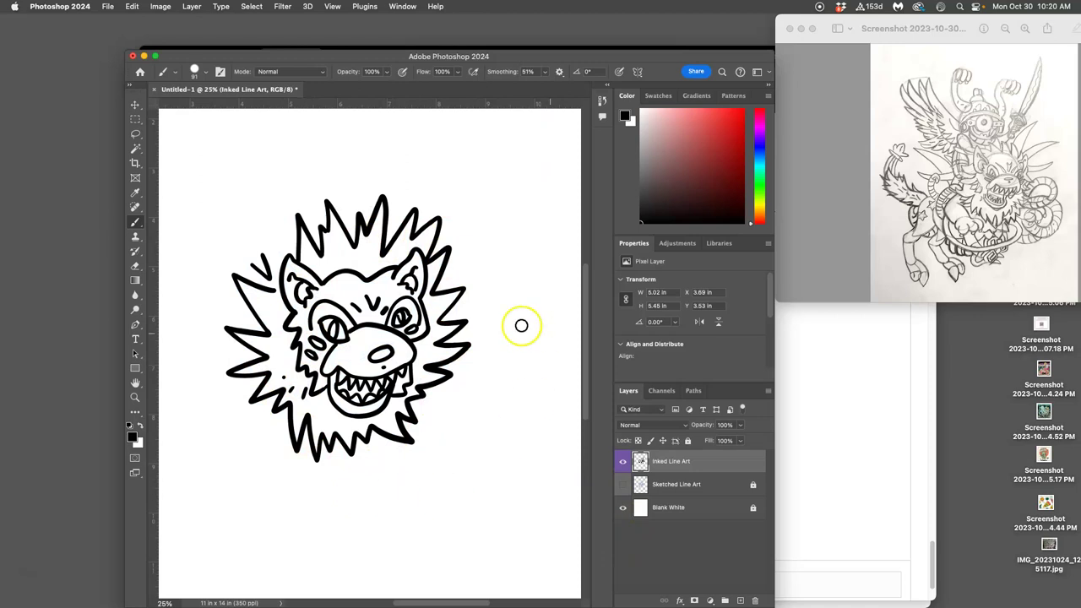
pyautogui.click(622, 483)
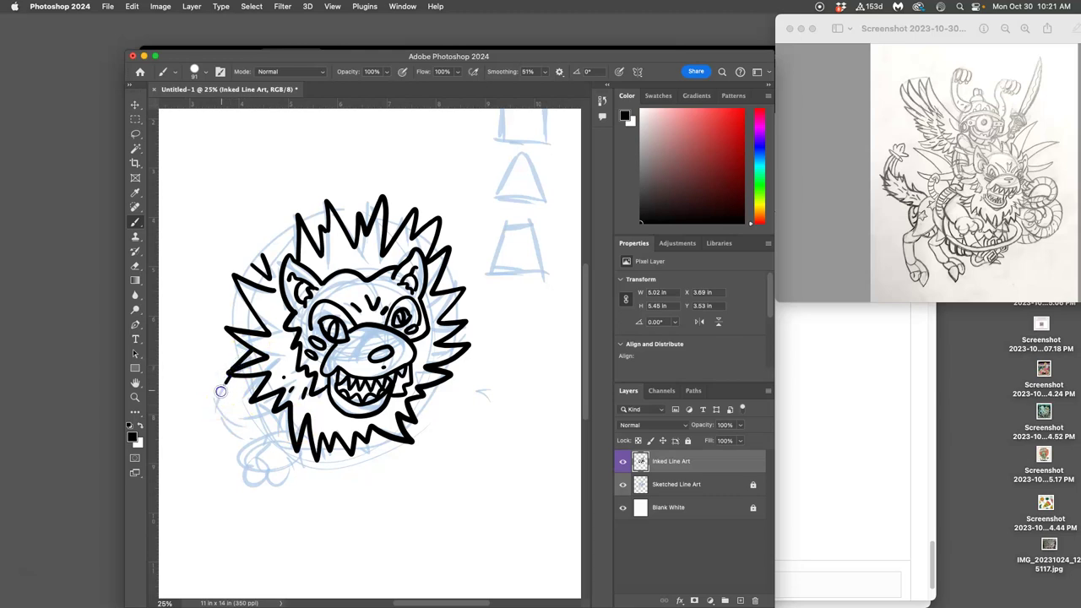
# Step: Ink the outline of the larger foreleg below the mane, ending in a rounded paw with separate toes
pyautogui.moveTo(227, 378)
pyautogui.mouseDown()
pyautogui.moveTo(213, 415)
pyautogui.moveTo(250, 443)
pyautogui.mouseUp()
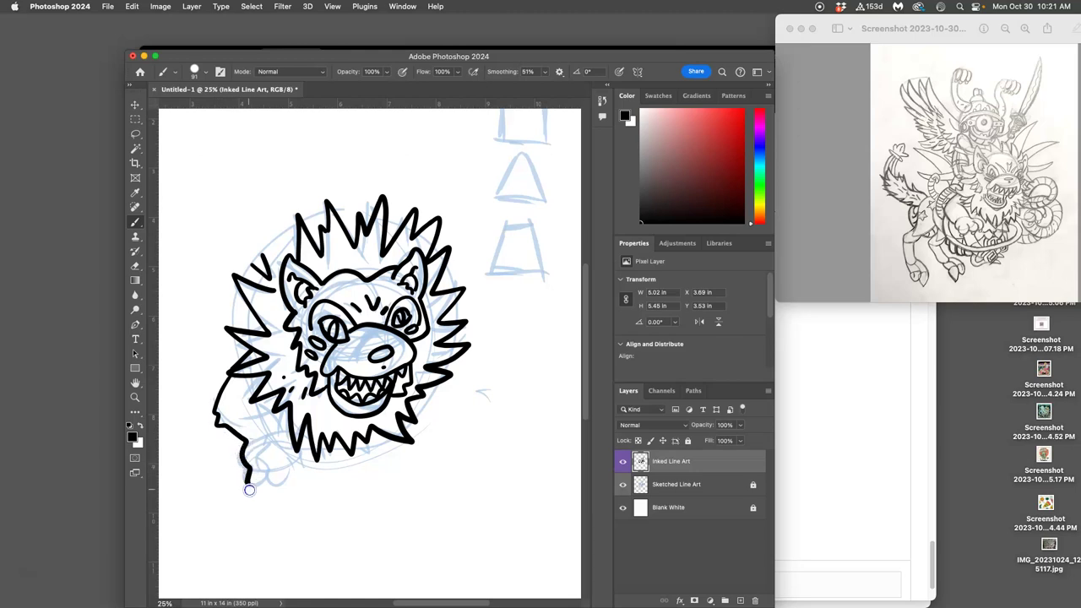
pyautogui.moveTo(249, 490)
pyautogui.mouseDown()
pyautogui.moveTo(271, 478)
pyautogui.moveTo(271, 489)
pyautogui.moveTo(290, 464)
pyautogui.moveTo(301, 476)
pyautogui.moveTo(290, 487)
pyautogui.moveTo(307, 476)
pyautogui.mouseUp()
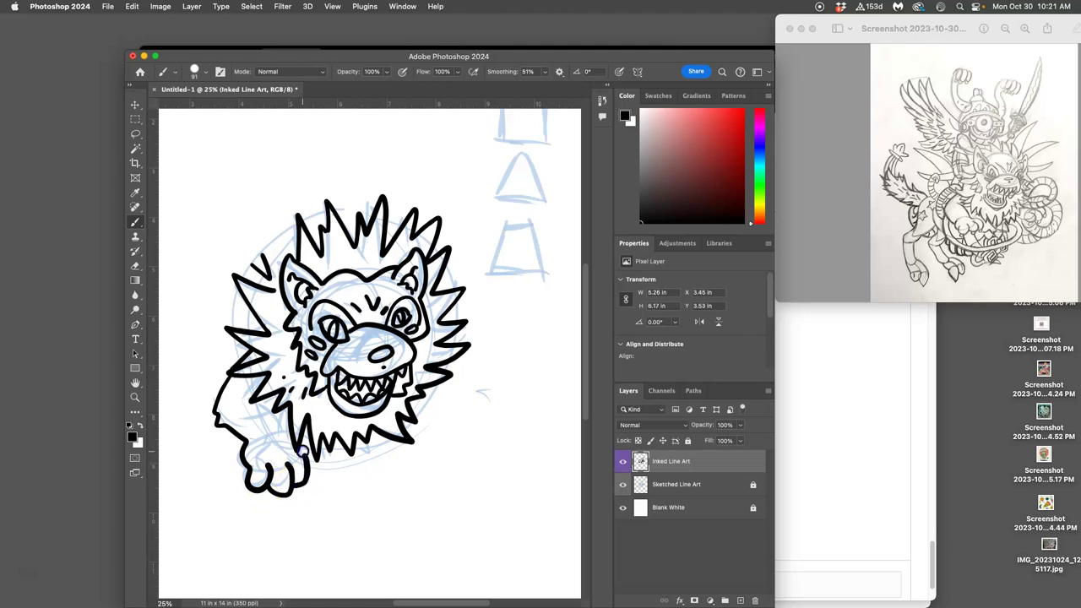
pyautogui.moveTo(266, 402); pyautogui.dragTo(293, 434)
pyautogui.moveTo(265, 406)
pyautogui.mouseDown()
pyautogui.moveTo(296, 398)
pyautogui.moveTo(305, 432)
pyautogui.mouseUp()
pyautogui.moveTo(469, 380); pyautogui.dragTo(458, 351)
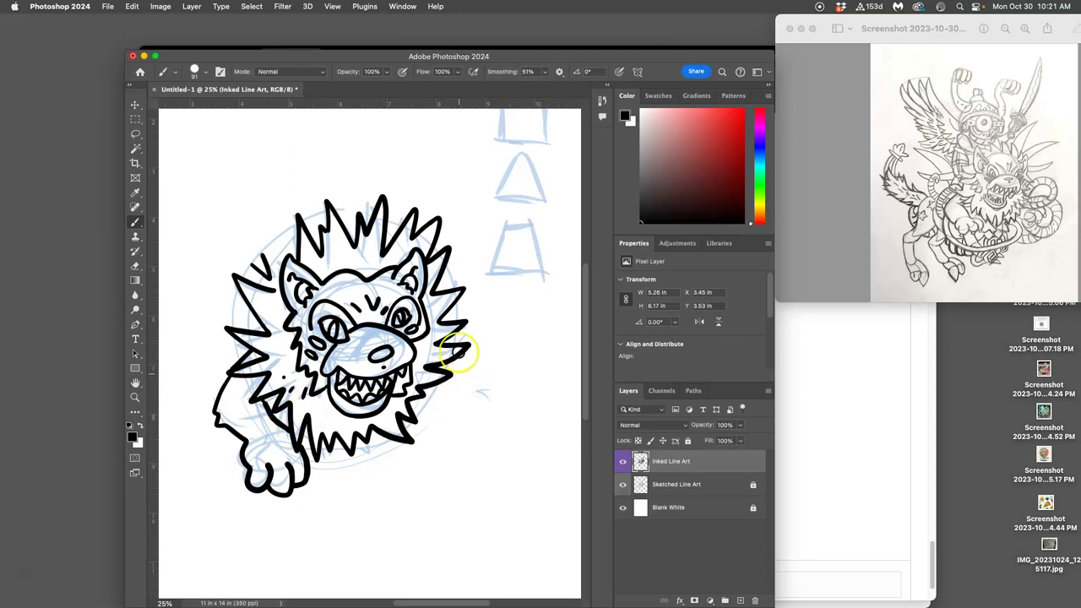
# Step: Switch the brush to the Hard Round preset and set its size to 30 px
pyautogui.click(175, 73)
pyautogui.click(195, 71)
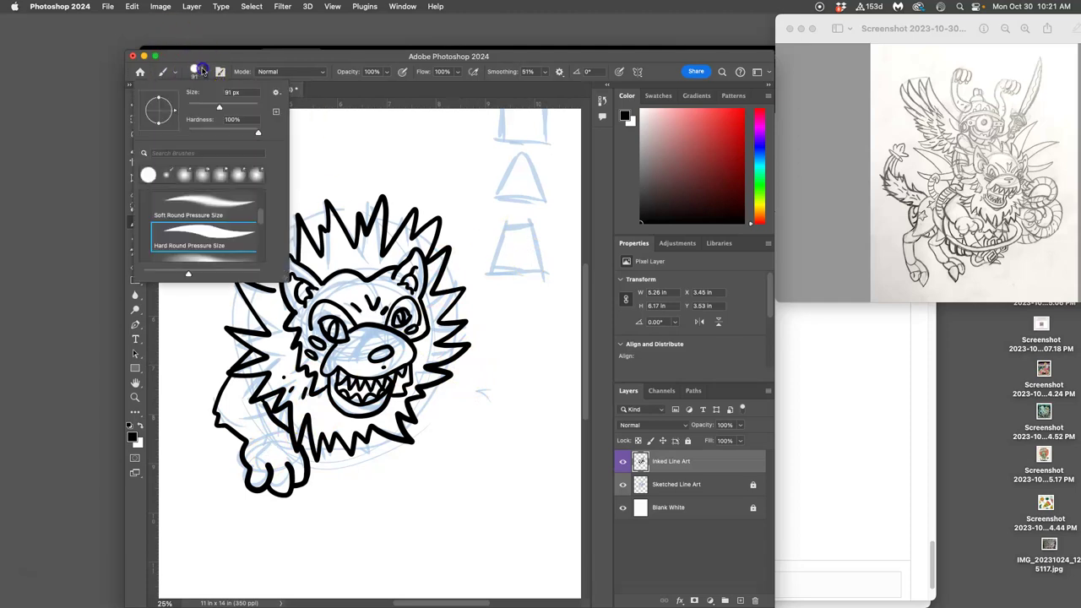
pyautogui.moveTo(260, 218); pyautogui.dragTo(261, 198)
pyautogui.scroll(-2, 259, 197)
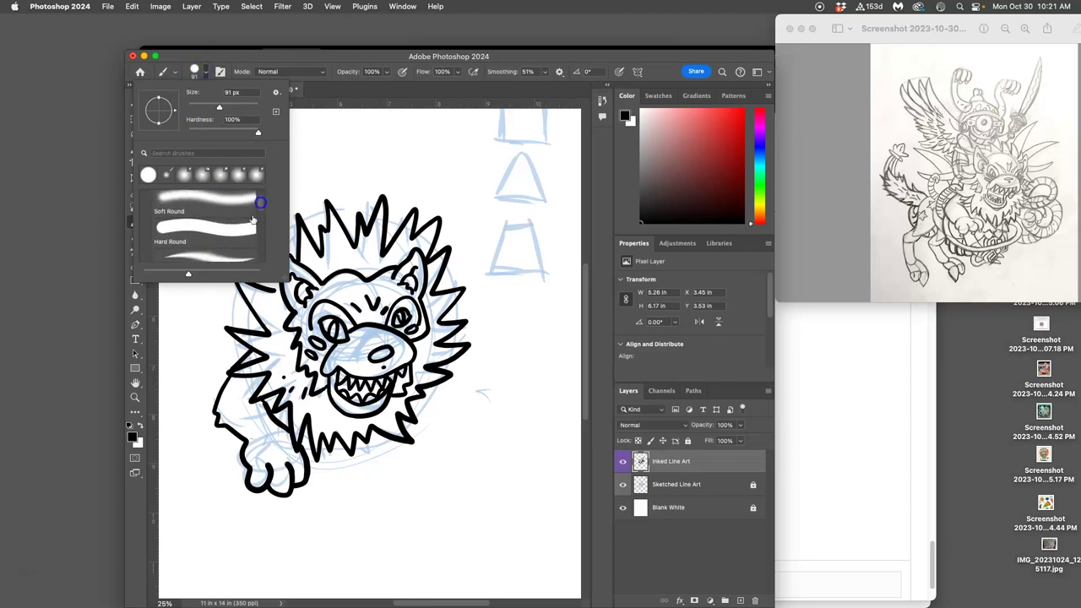
pyautogui.click(217, 229)
pyautogui.moveTo(219, 107); pyautogui.dragTo(196, 107)
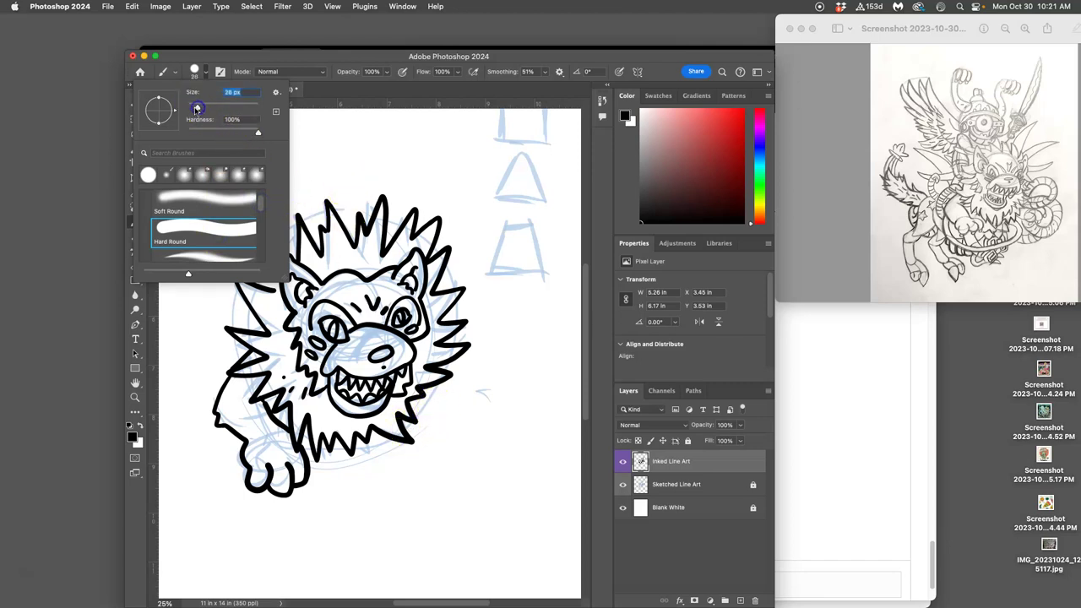
pyautogui.moveTo(196, 108); pyautogui.dragTo(200, 110)
# Step: Ink the smaller second foreleg on the opposite side of the mane, including its rounded toes
pyautogui.click(437, 383)
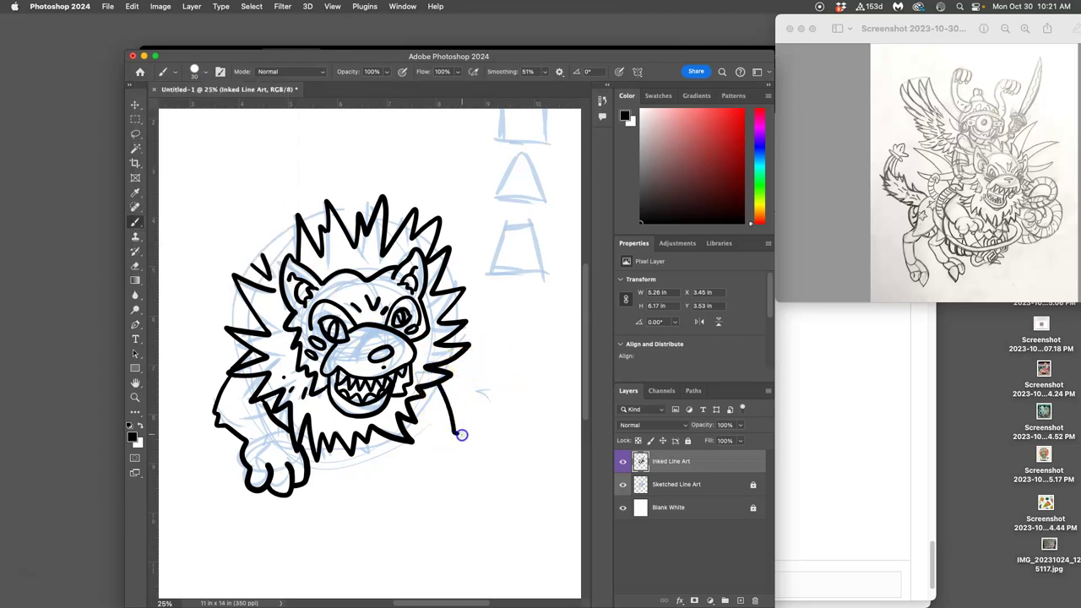
pyautogui.moveTo(469, 446); pyautogui.dragTo(463, 463)
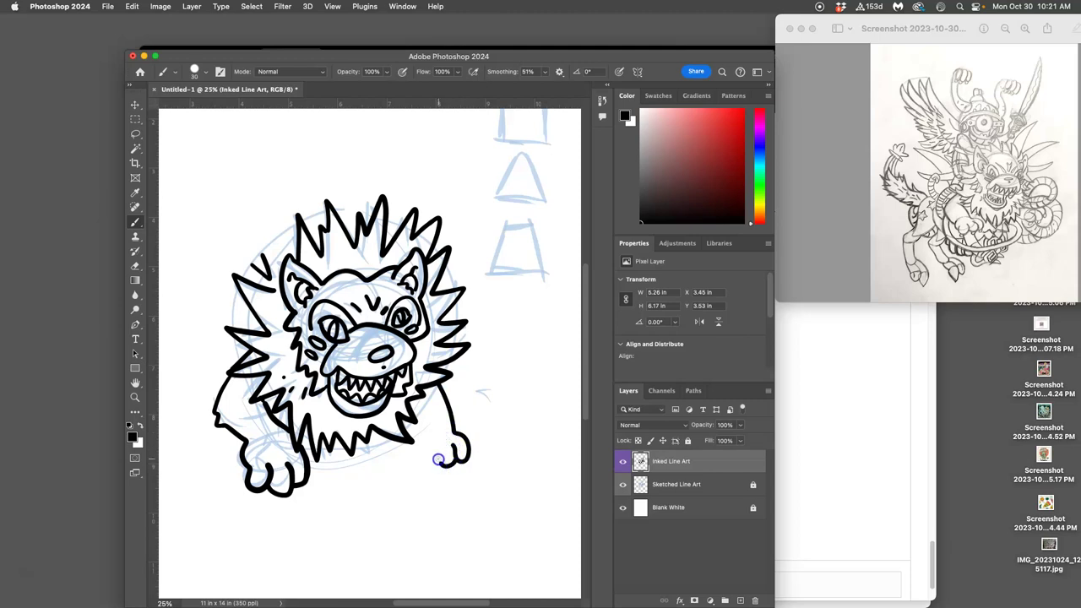
pyautogui.moveTo(437, 443); pyautogui.dragTo(433, 465)
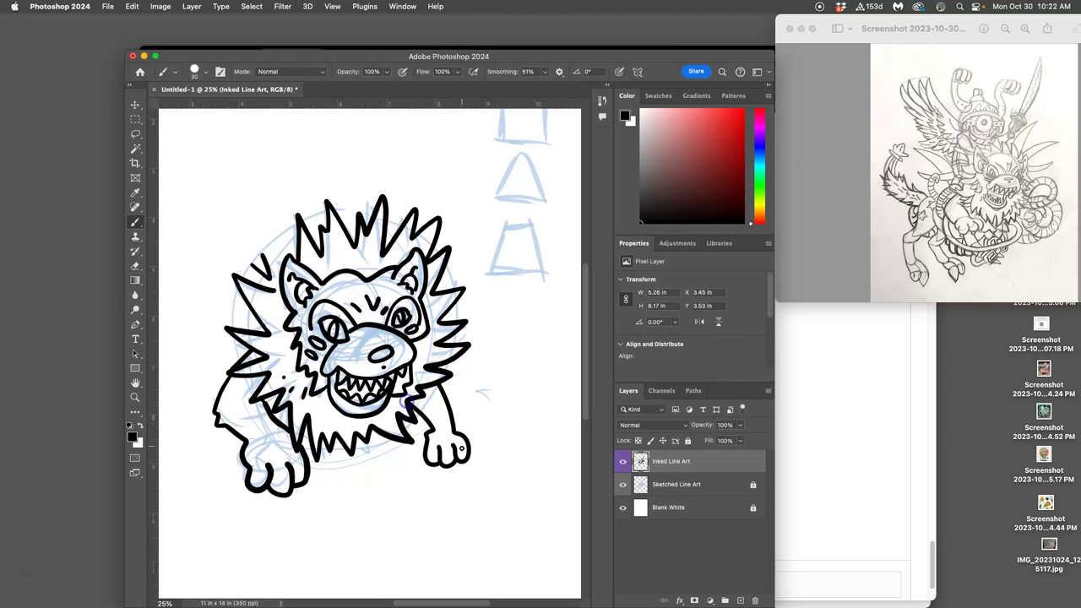
pyautogui.click(442, 406)
pyautogui.click(448, 464)
pyautogui.moveTo(447, 464)
pyautogui.mouseDown()
pyautogui.moveTo(434, 459)
pyautogui.moveTo(447, 404)
pyautogui.mouseUp()
# Step: Ink the missing mane spikes beside the ear above the larger foreleg, and hide the Sketched Line Art layer
pyautogui.click(263, 399)
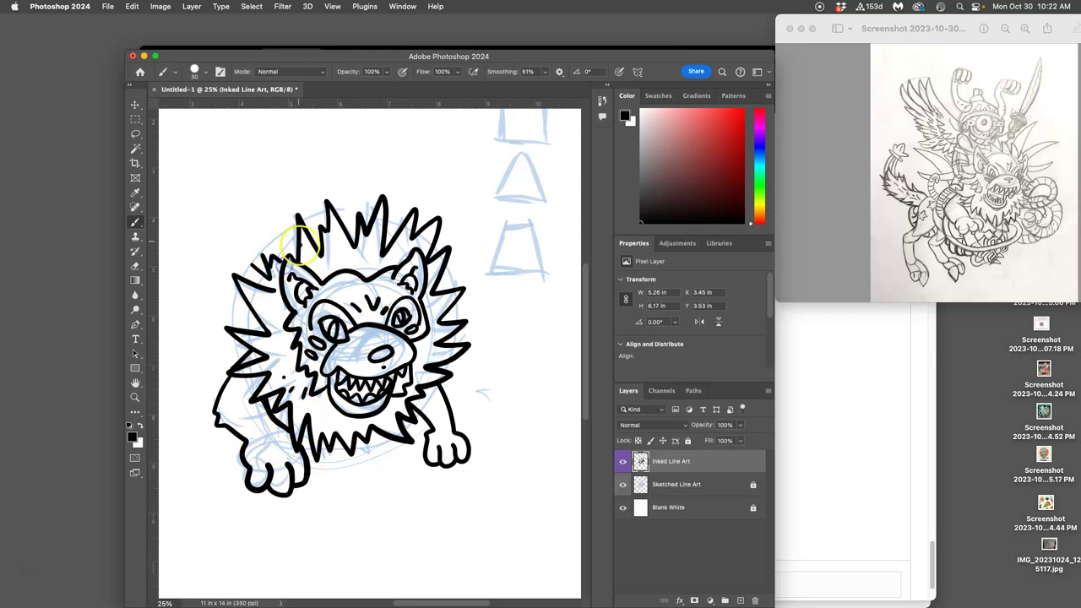
pyautogui.press('super+z')
pyautogui.moveTo(274, 293); pyautogui.dragTo(254, 272)
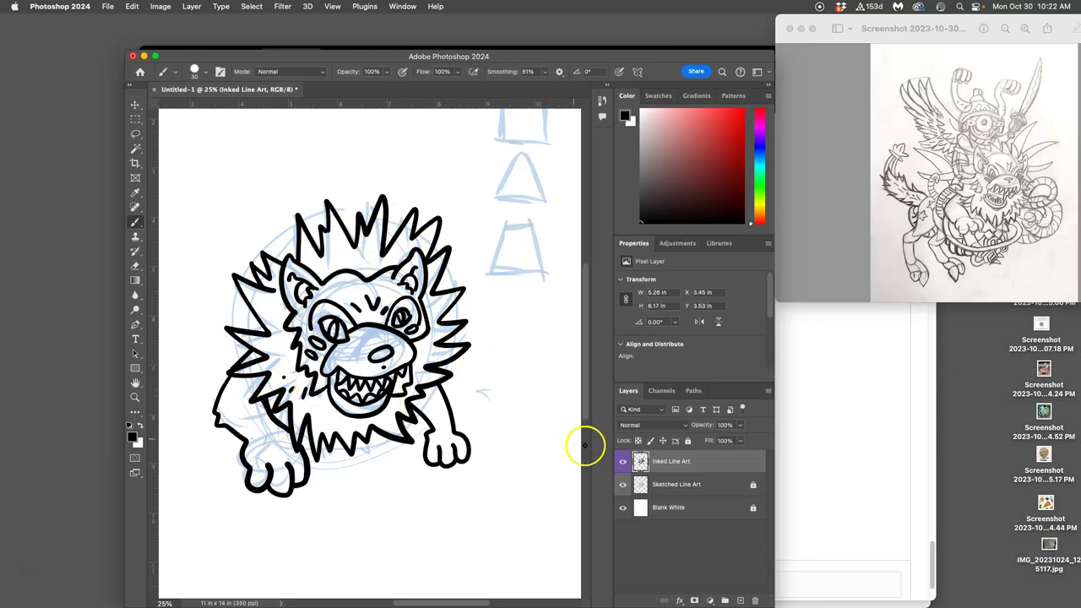
pyautogui.click(624, 484)
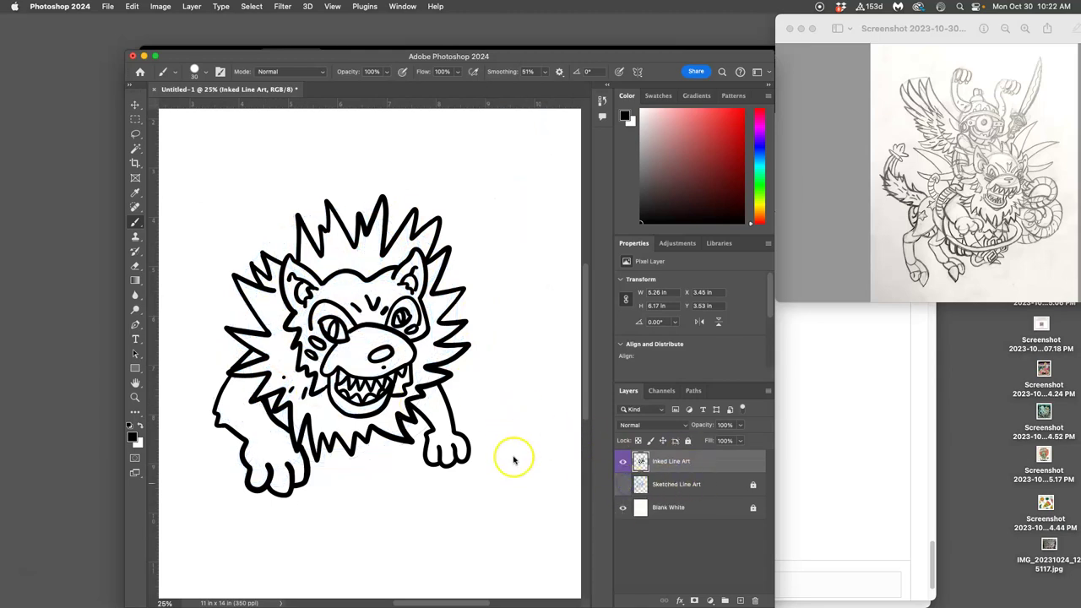
# Step: Add a new layer directly beneath Inked Line Art and lock the Inked Line Art layer
pyautogui.click(739, 601)
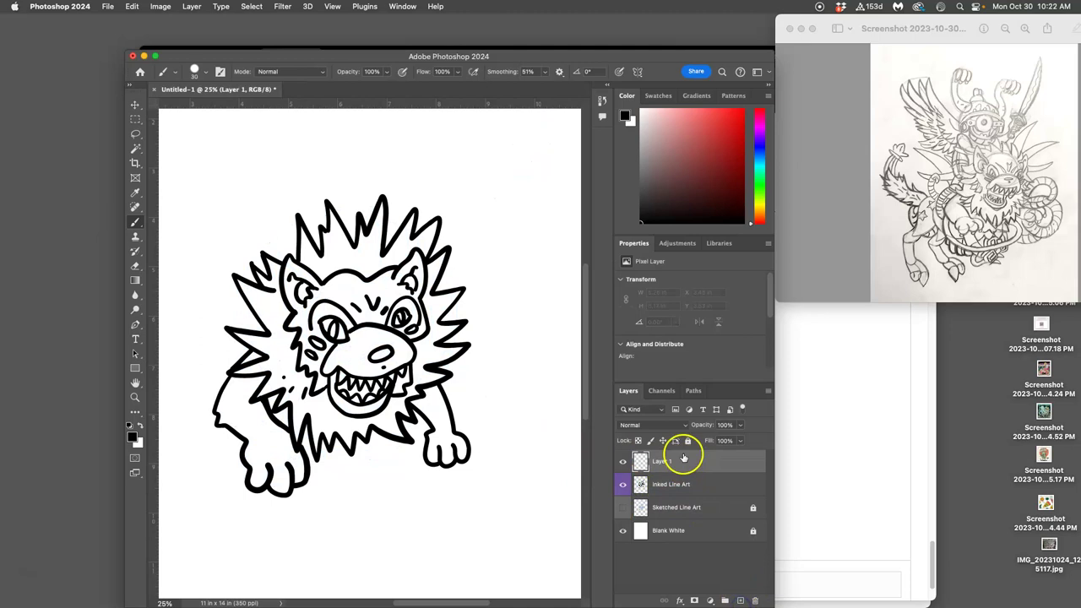
pyautogui.moveTo(684, 461); pyautogui.dragTo(682, 494)
pyautogui.click(696, 464)
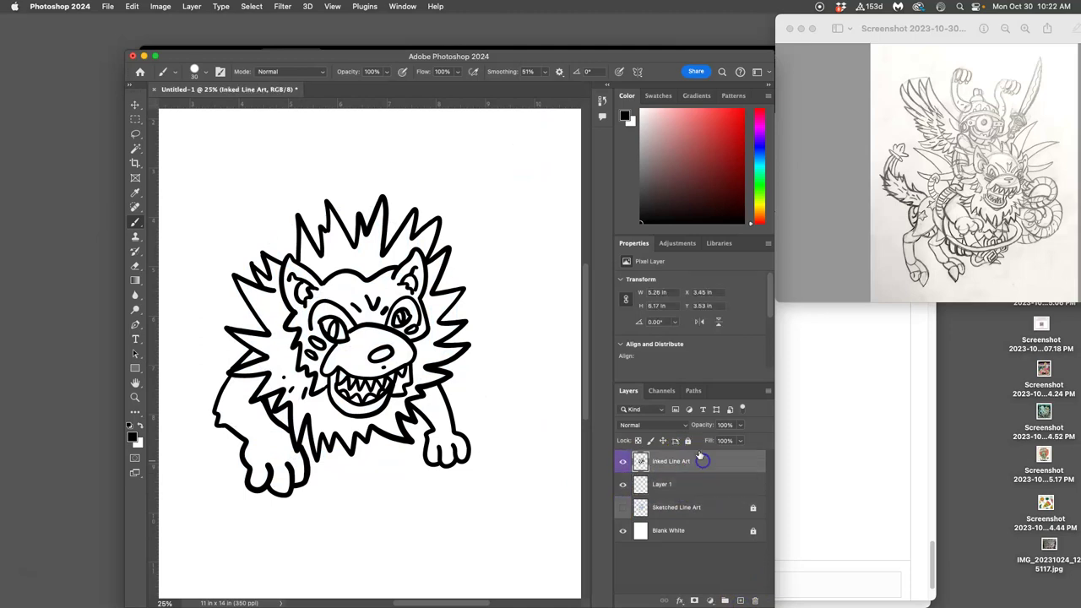
pyautogui.click(688, 440)
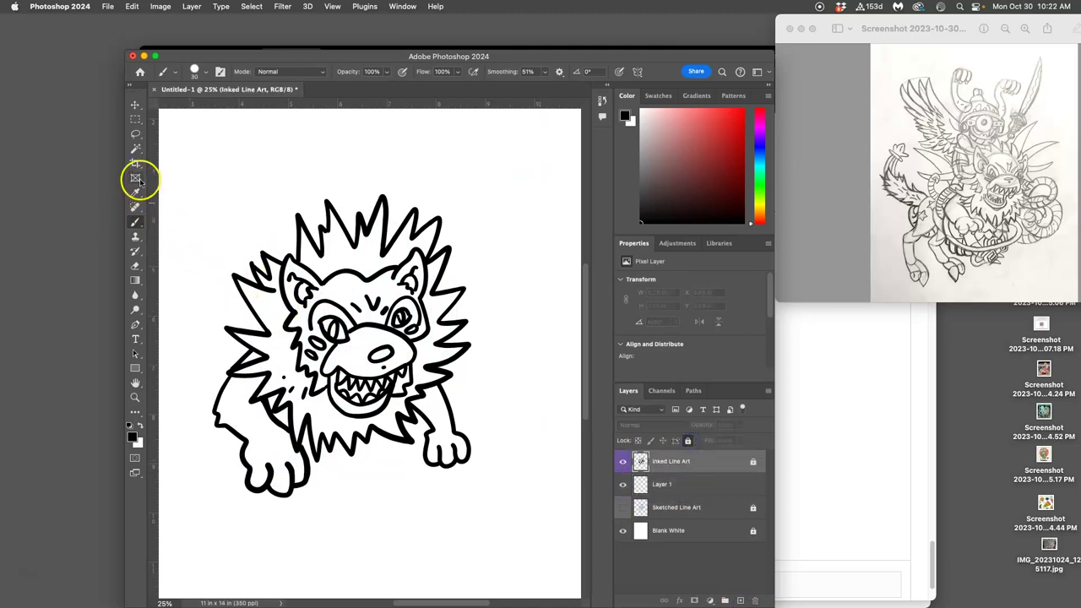
# Step: Select the mane with a contiguous Magic Wand, fill it with mustard yellow on Layer 1, and check the fill with the line art temporarily hidden
pyautogui.click(135, 148)
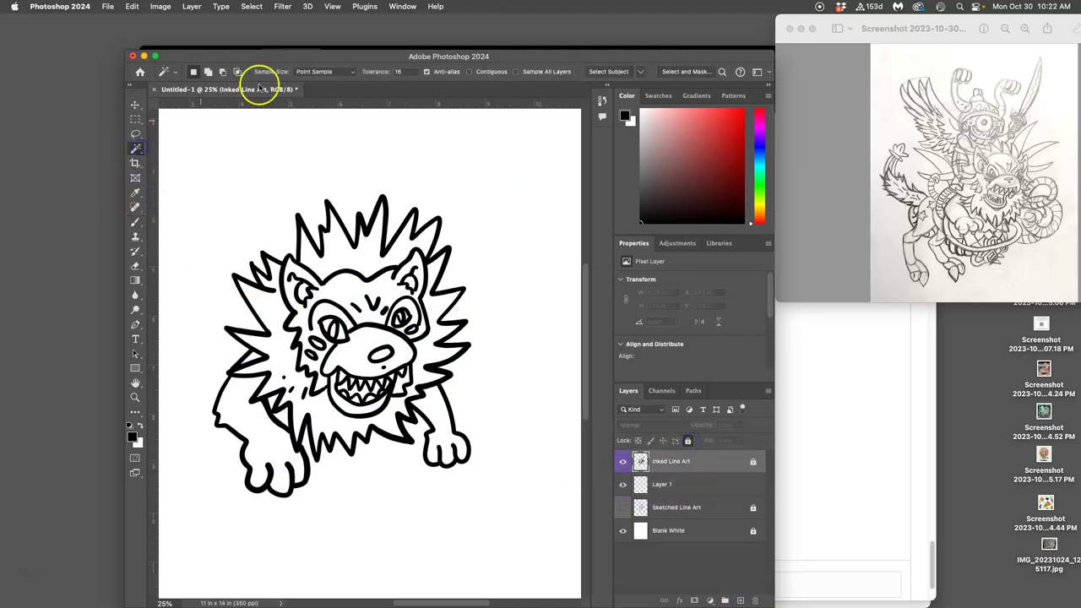
pyautogui.click(471, 72)
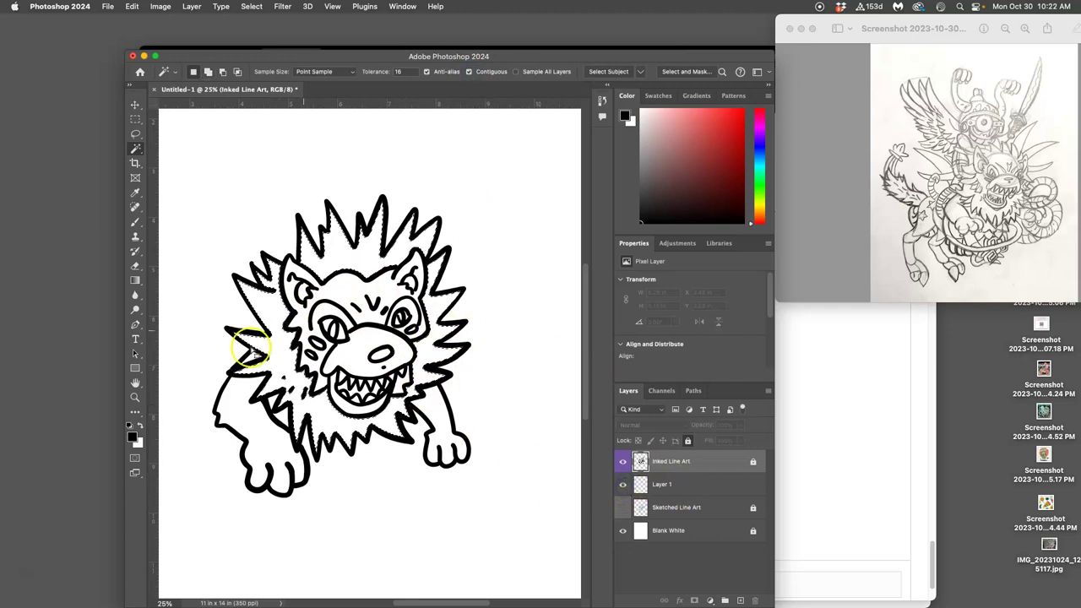
pyautogui.click(135, 280)
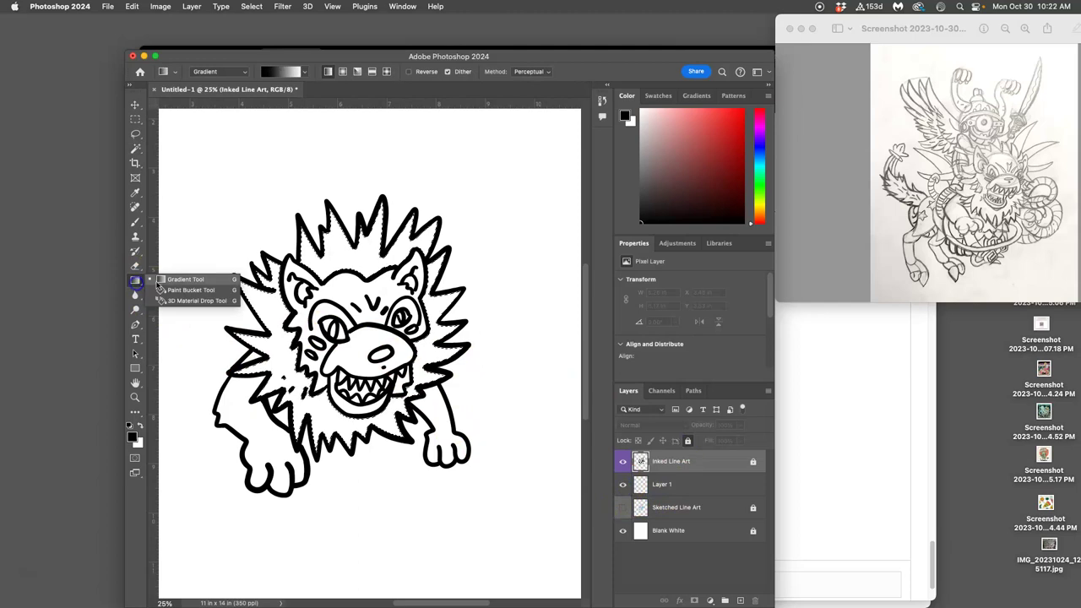
pyautogui.click(163, 290)
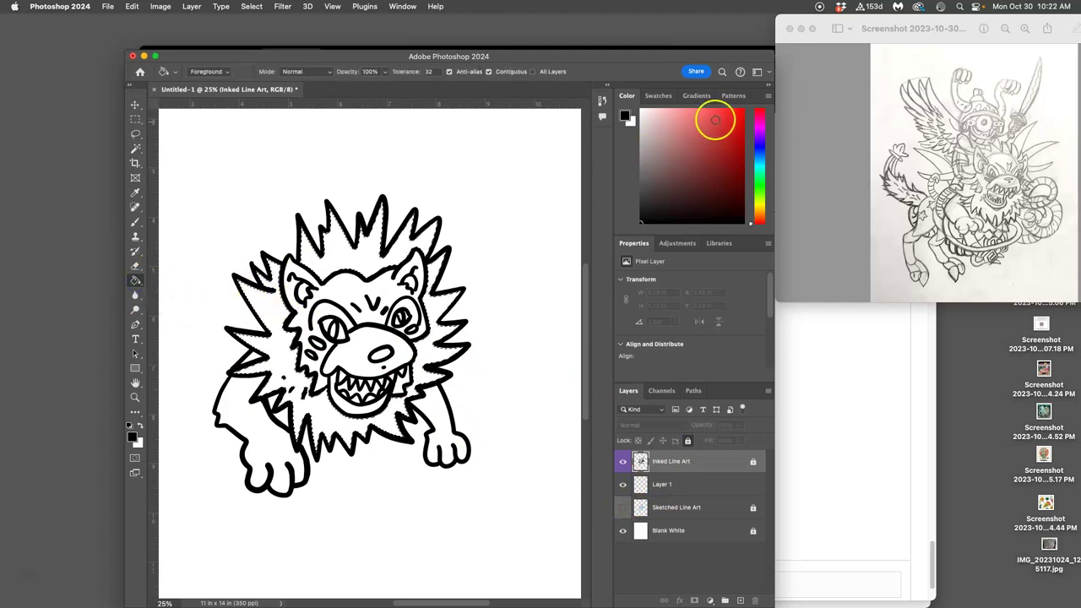
pyautogui.click(756, 207)
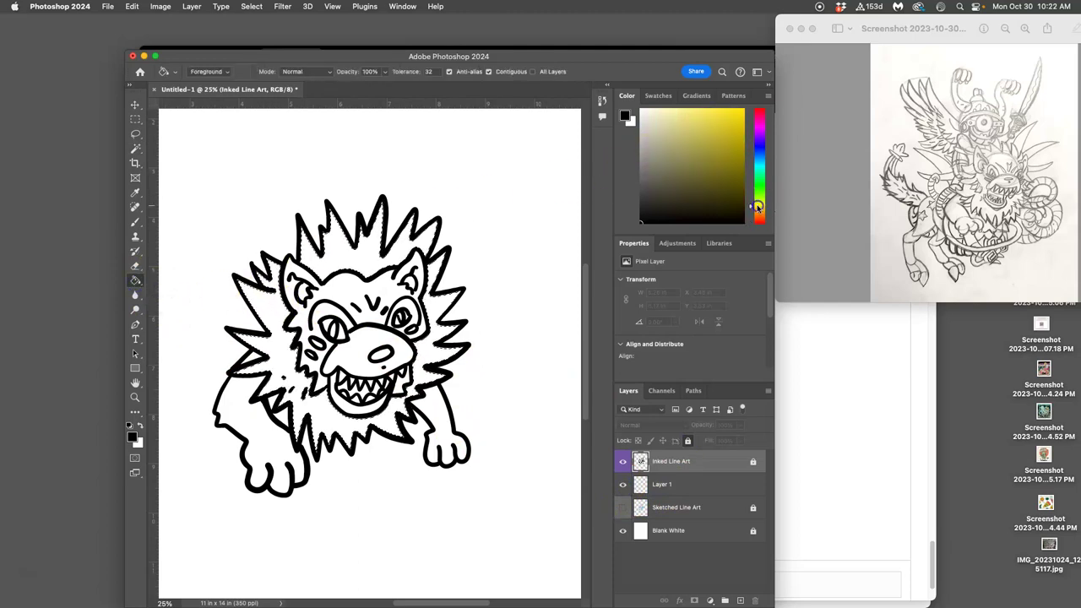
pyautogui.click(737, 137)
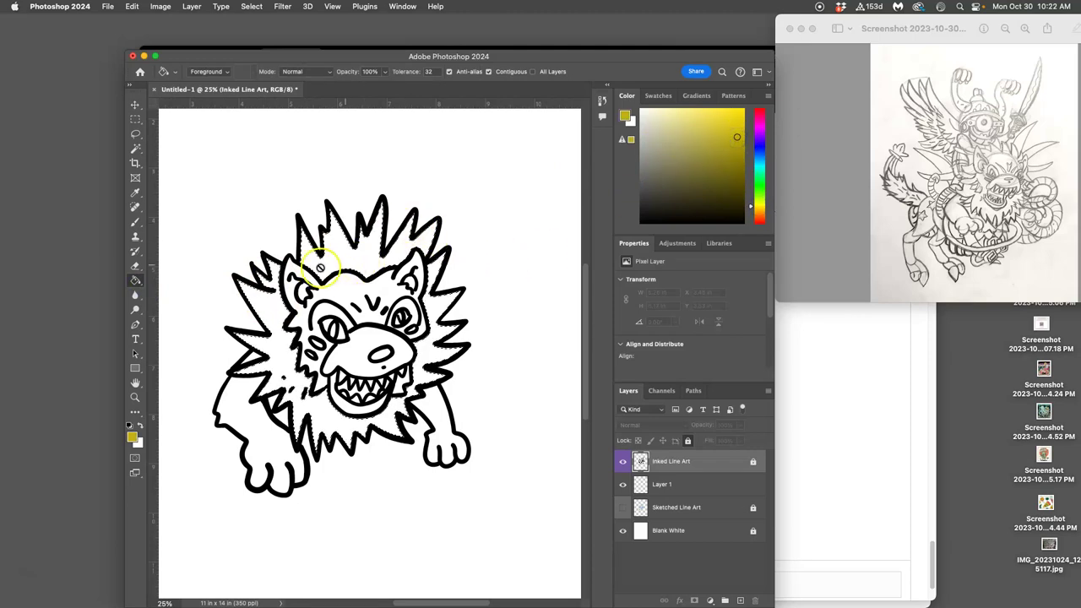
pyautogui.click(666, 484)
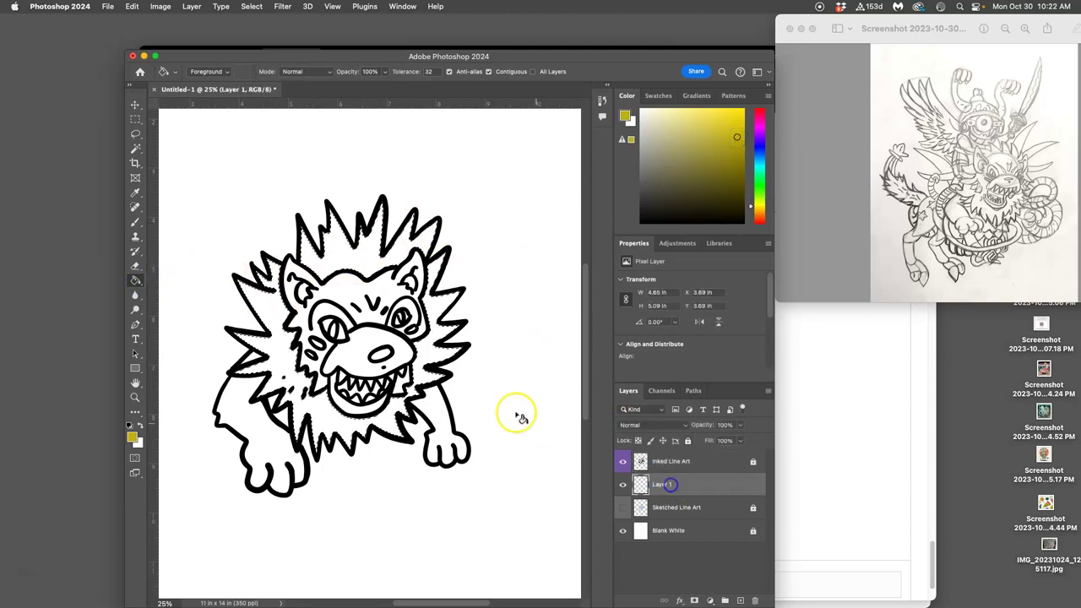
pyautogui.click(359, 253)
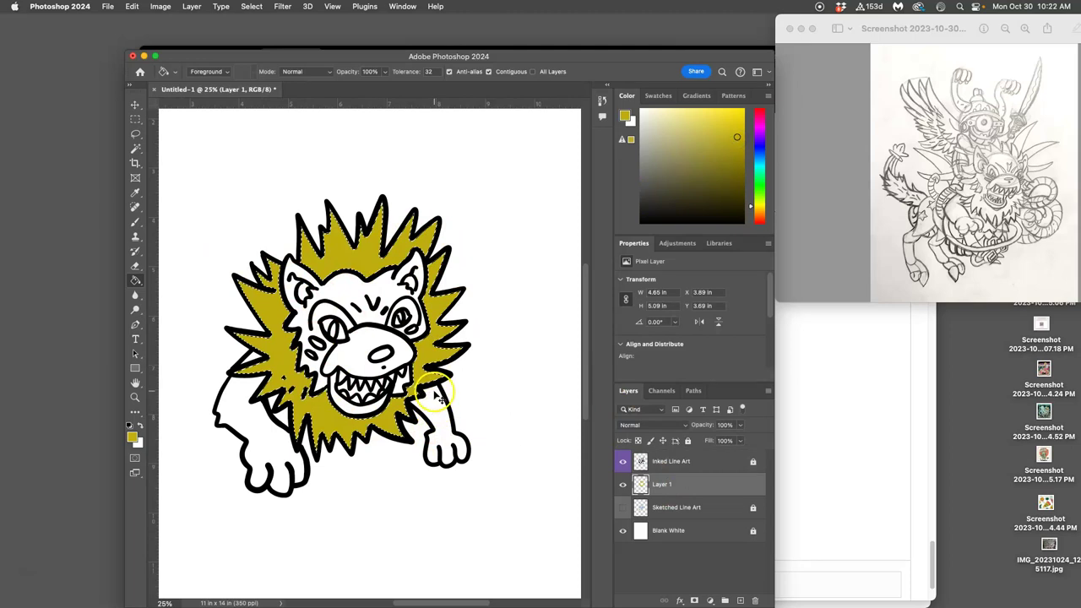
pyautogui.press('super+d')
pyautogui.click(623, 461)
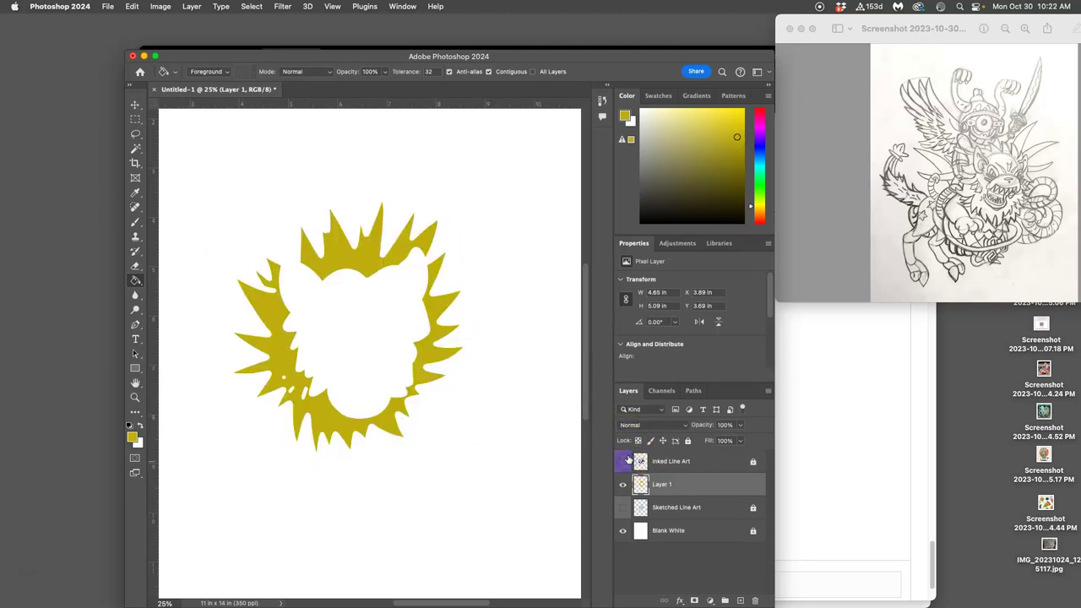
pyautogui.click(623, 461)
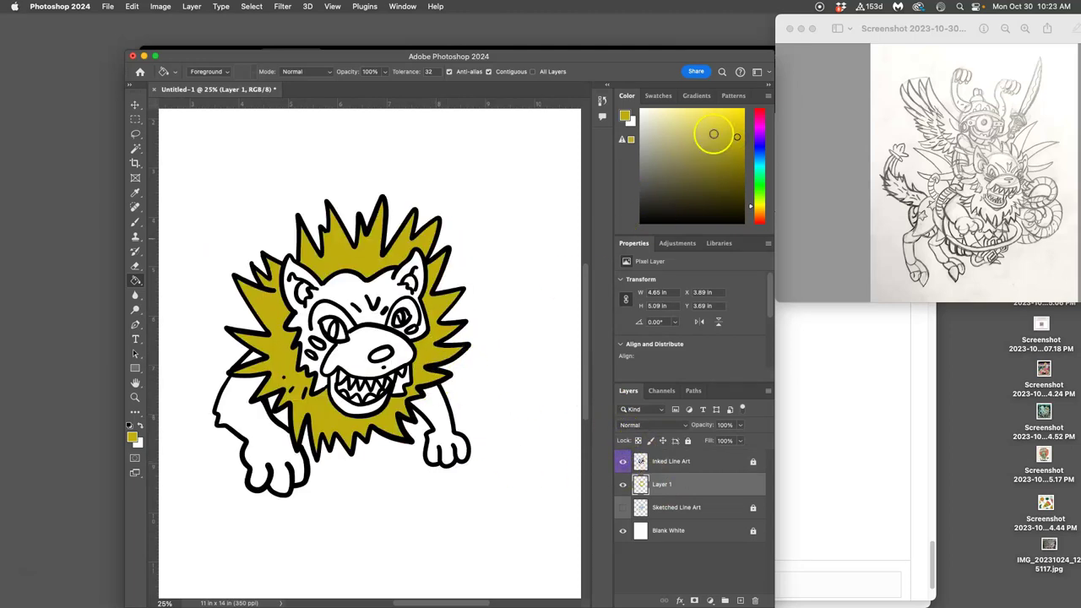
# Step: Select the face area from the Inked Line Art layer and fill it with pale beige on Layer 1
pyautogui.click(658, 132)
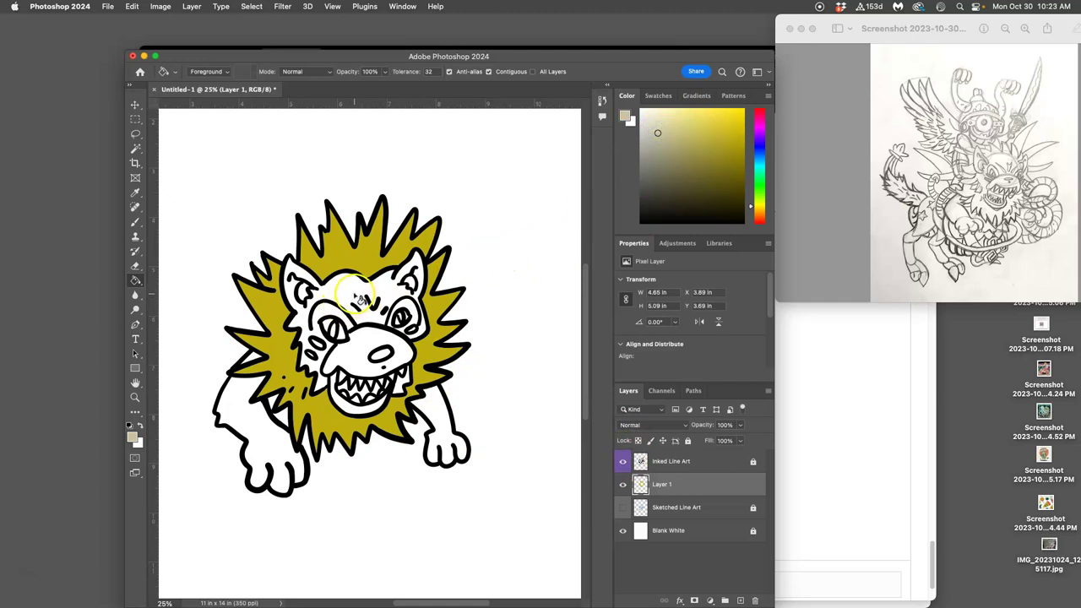
pyautogui.click(668, 461)
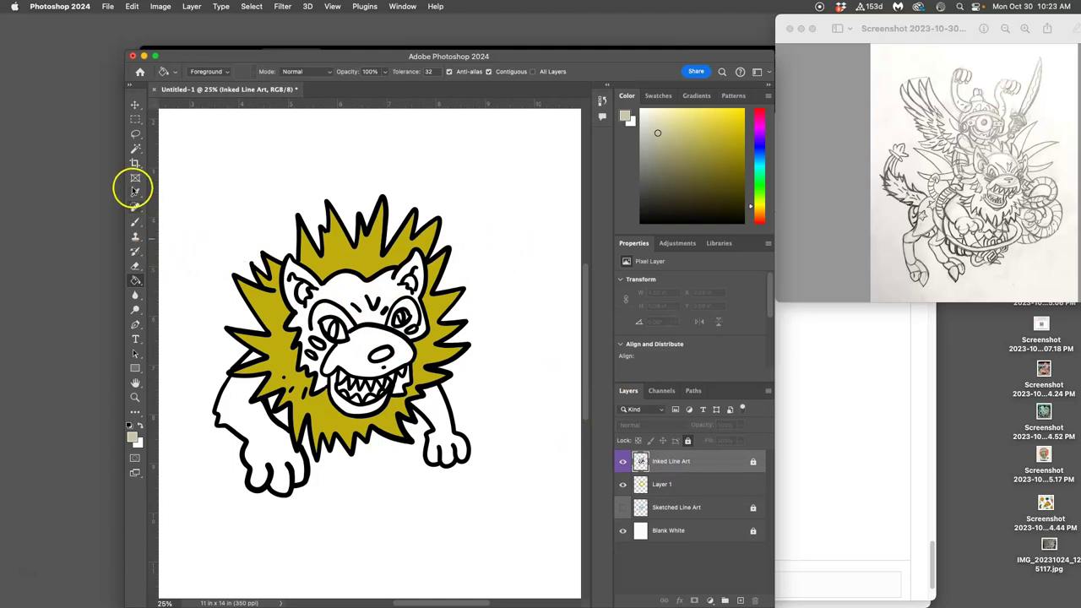
pyautogui.click(135, 149)
pyautogui.click(343, 293)
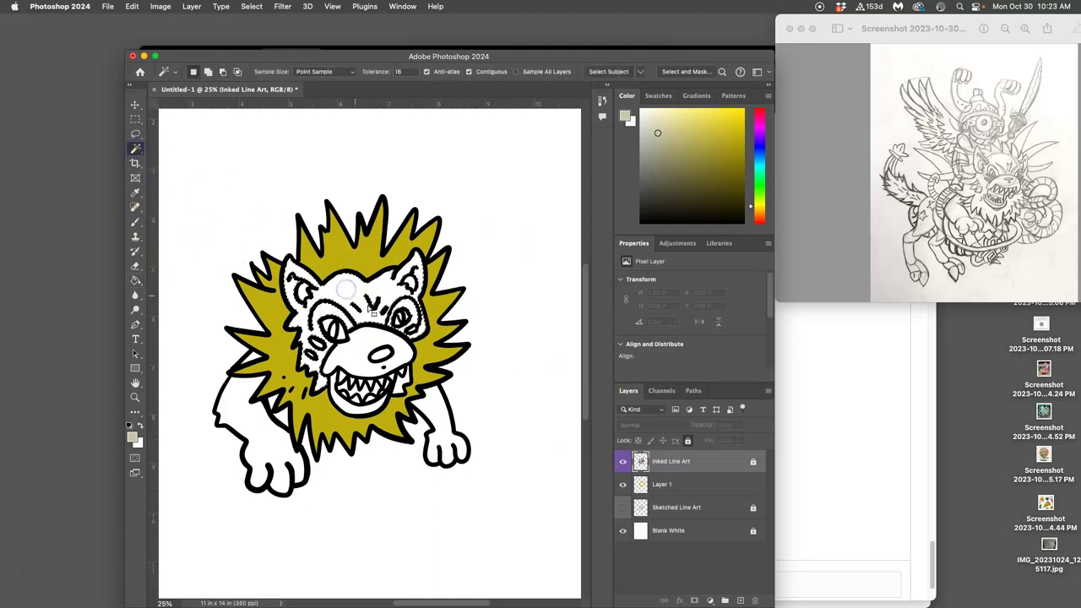
pyautogui.click(669, 487)
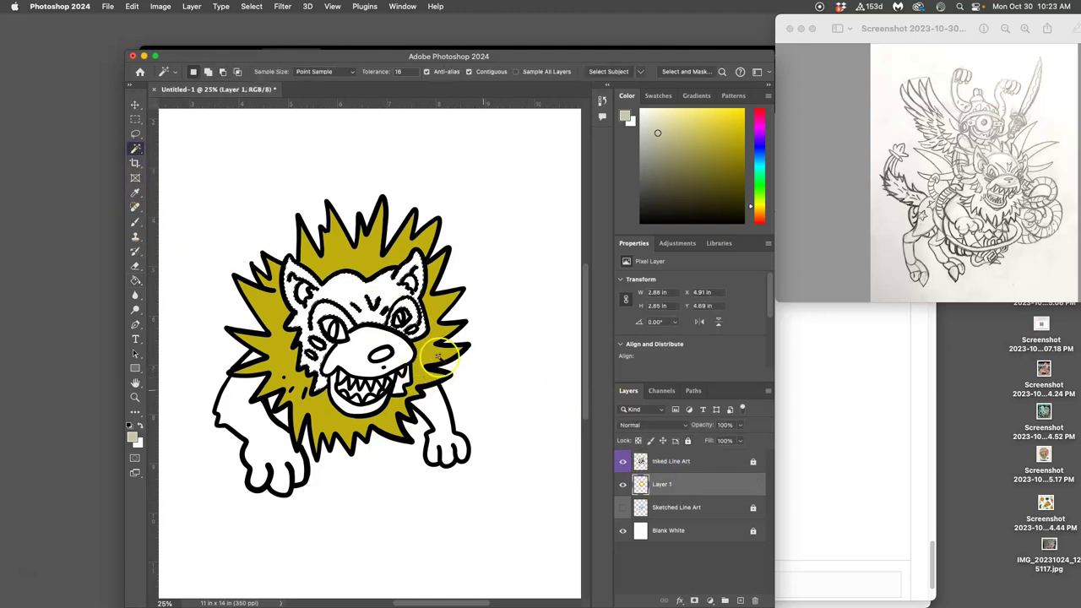
pyautogui.click(135, 279)
pyautogui.click(351, 295)
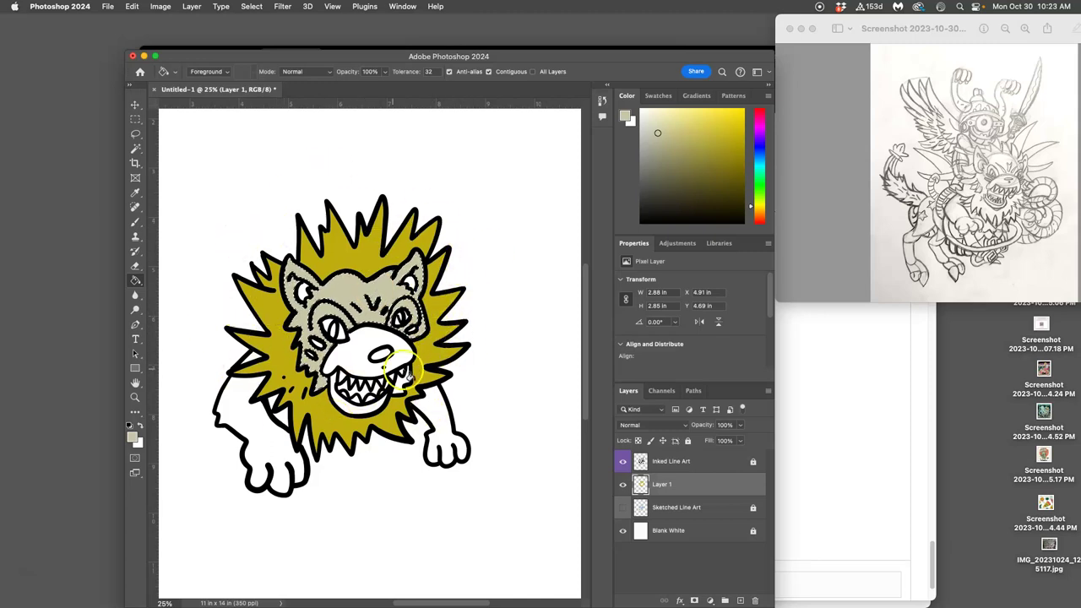
# Step: Select the cheek fur beside the mouth from the Inked Line Art layer, fill it with pale beige on Layer 1, and deselect
pyautogui.click(136, 149)
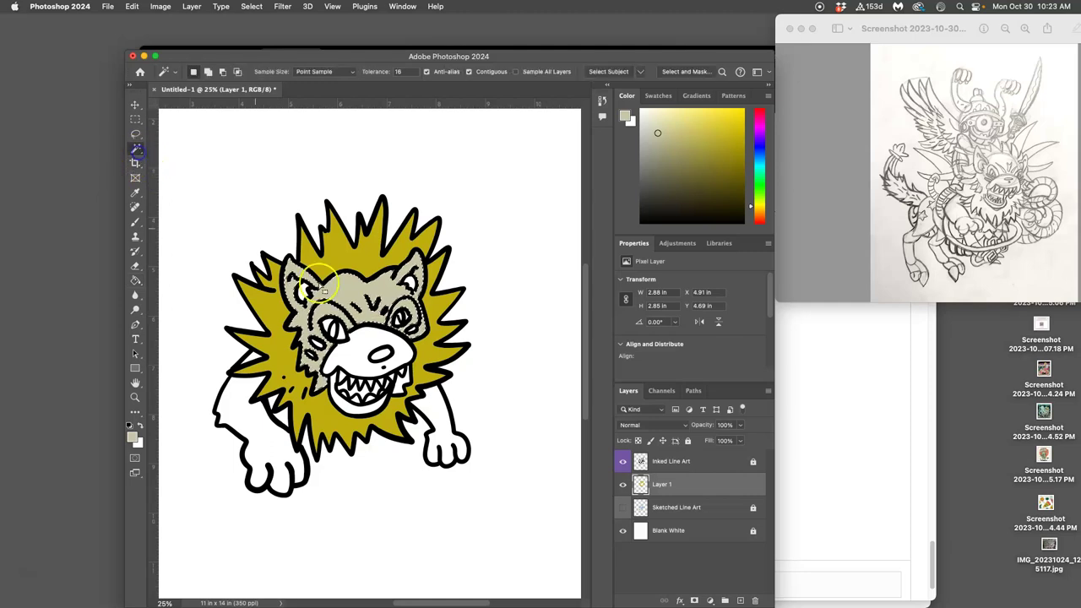
pyautogui.keyDown('shift'); pyautogui.click(385, 378); pyautogui.keyUp('shift')
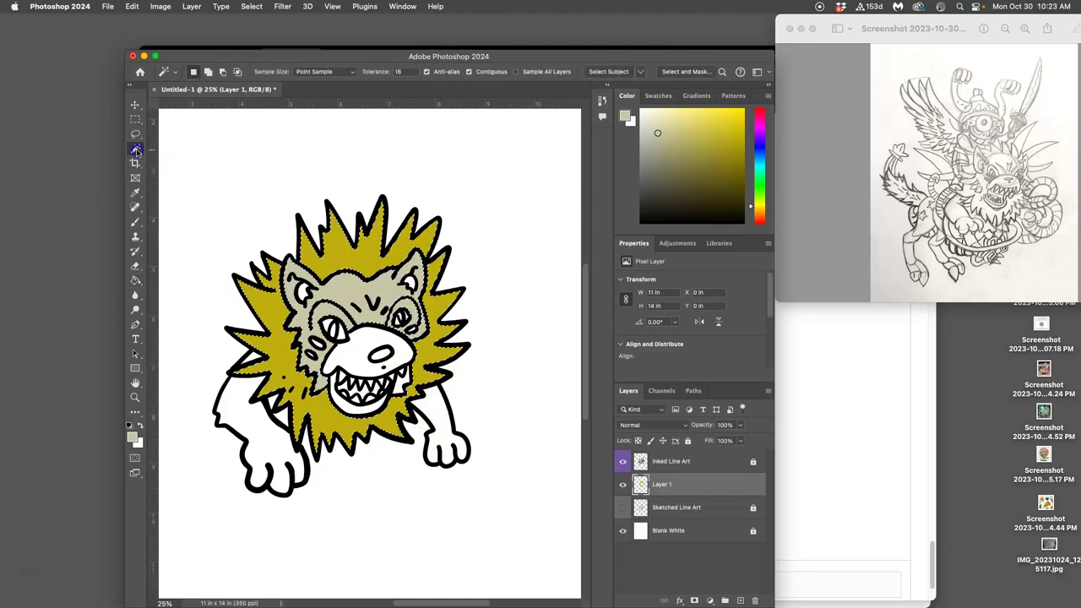
pyautogui.click(682, 465)
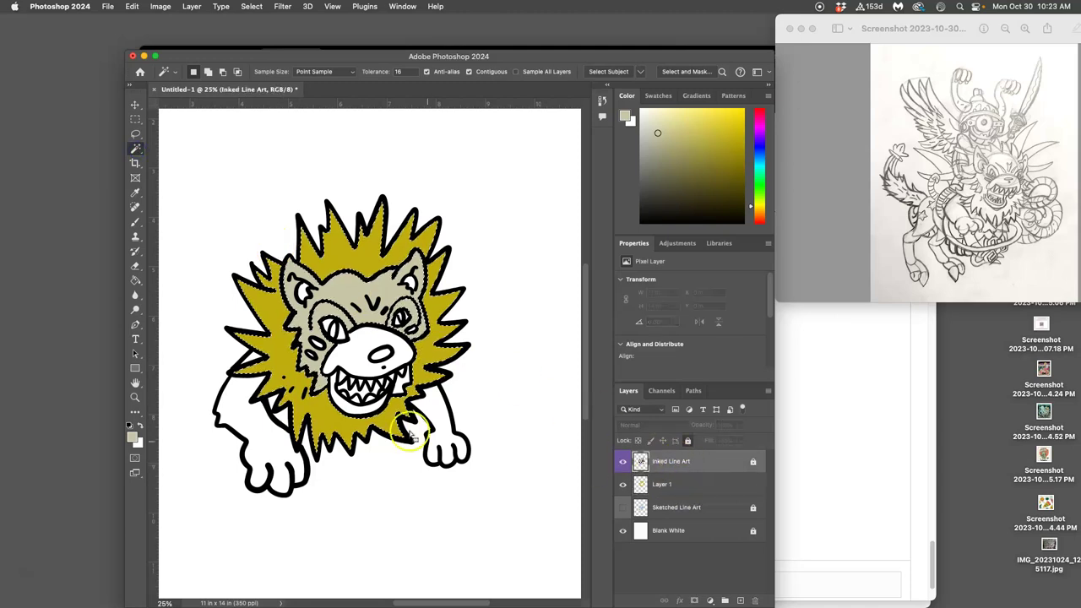
pyautogui.click(394, 376)
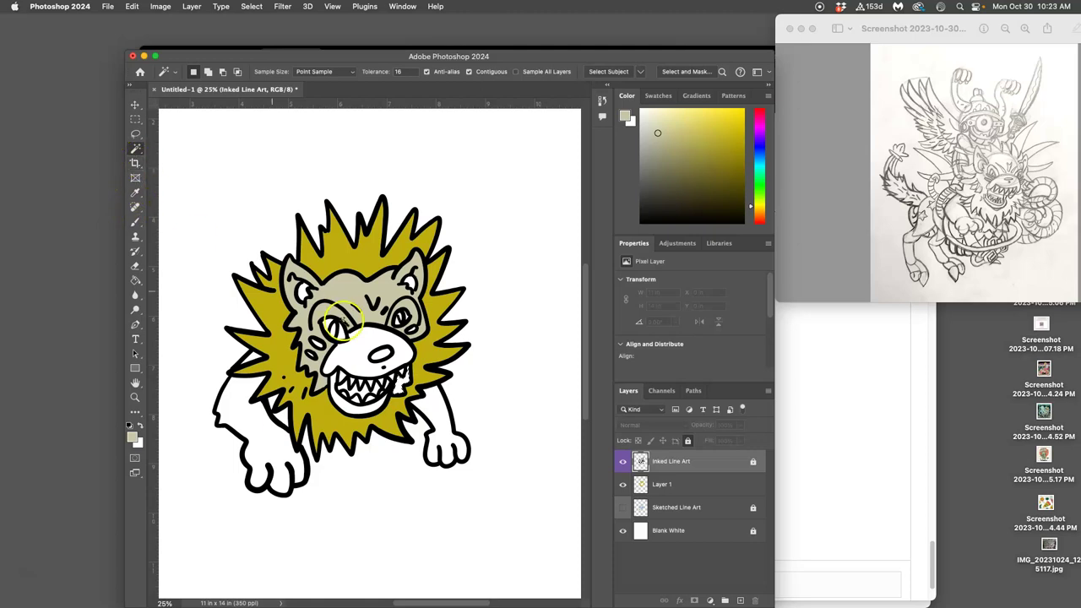
pyautogui.click(659, 483)
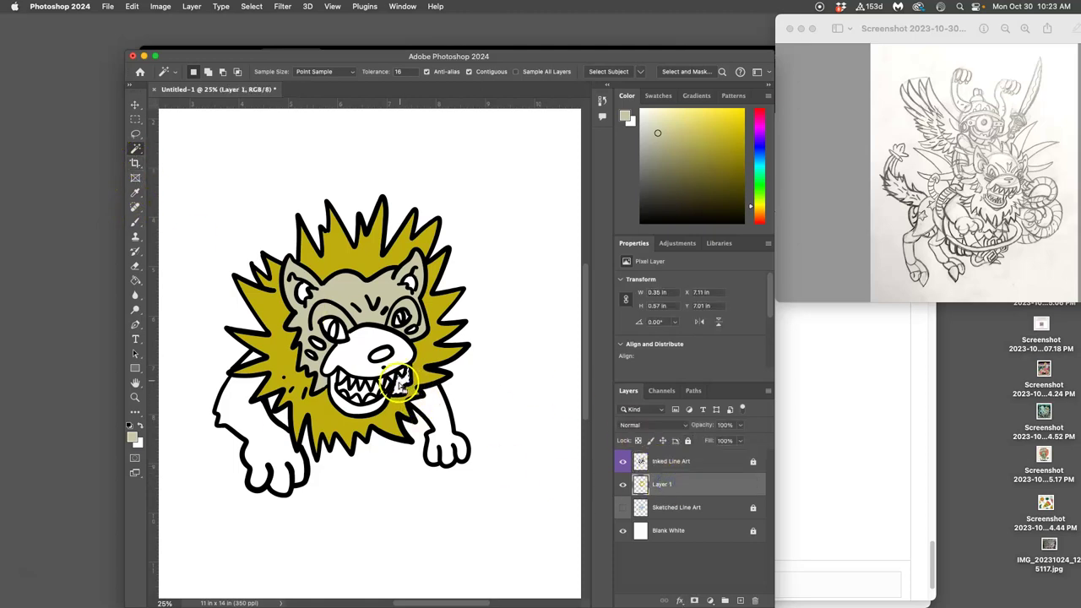
pyautogui.click(135, 281)
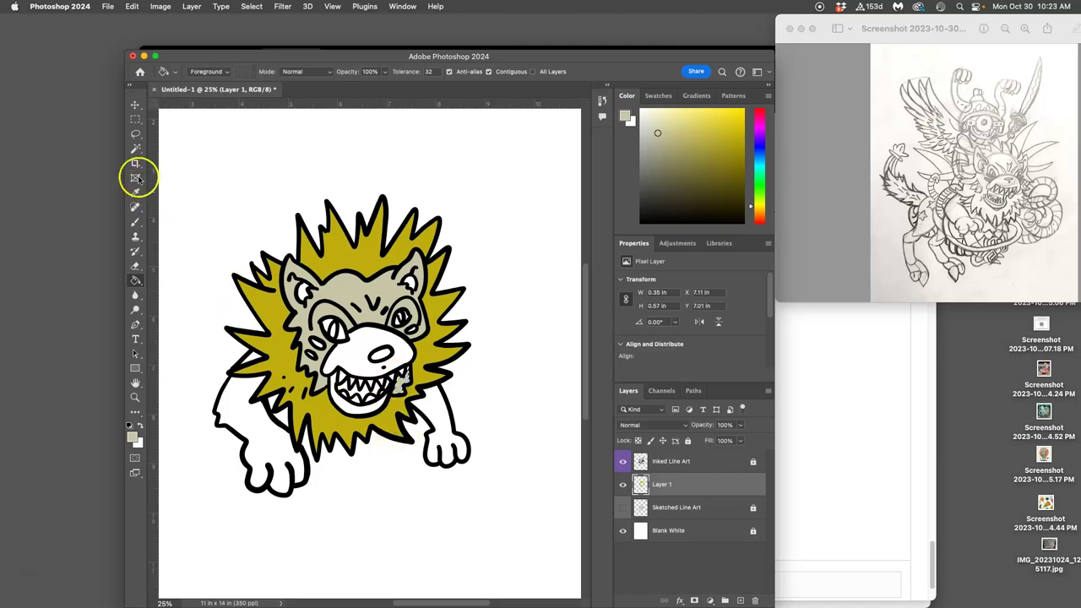
pyautogui.click(135, 133)
pyautogui.click(253, 174)
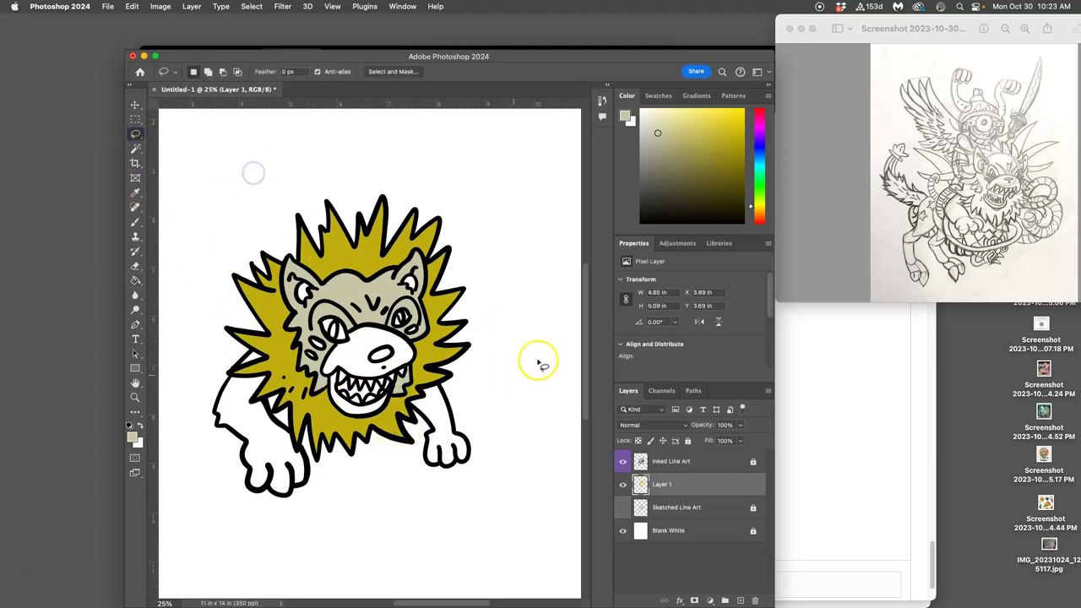
# Step: Hide the Layer 1 colours and compare the inks with the Sketched Line Art by showing the sketch briefly
pyautogui.click(623, 462)
pyautogui.click(623, 484)
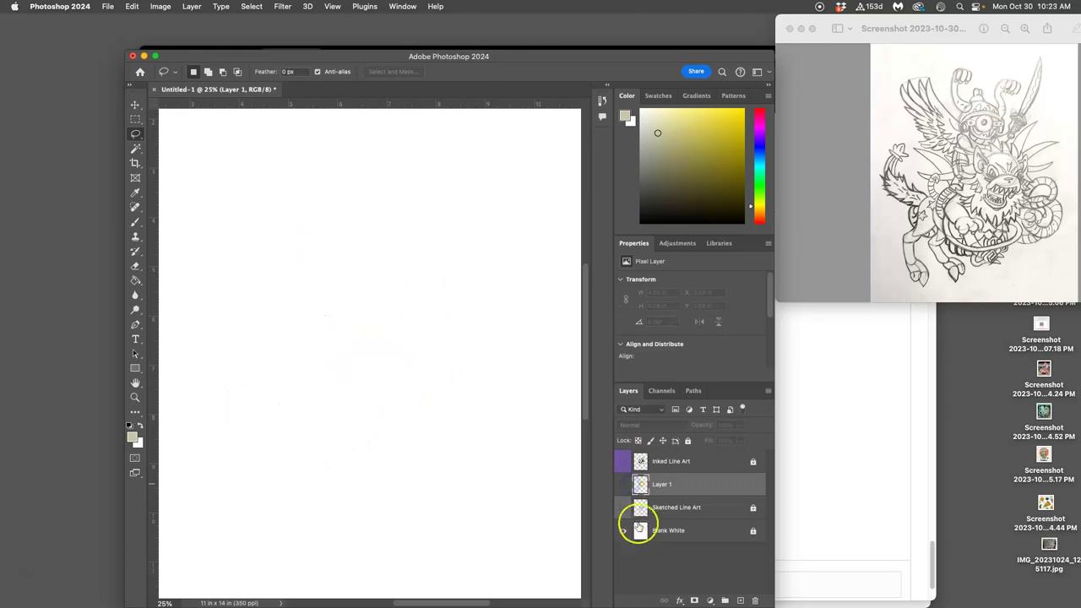
pyautogui.click(623, 507)
pyautogui.click(624, 462)
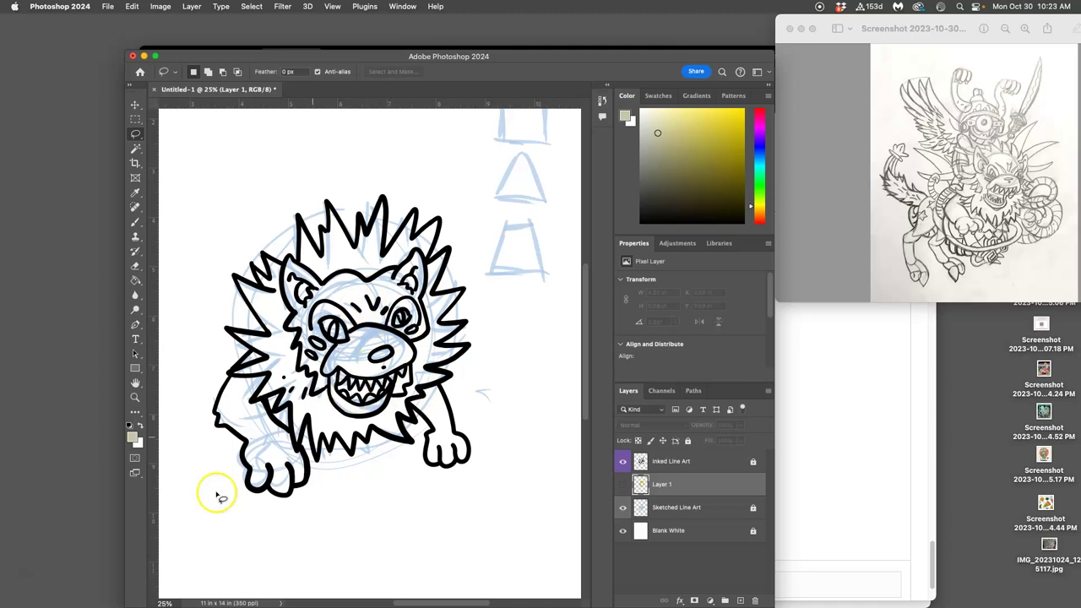
pyautogui.click(624, 507)
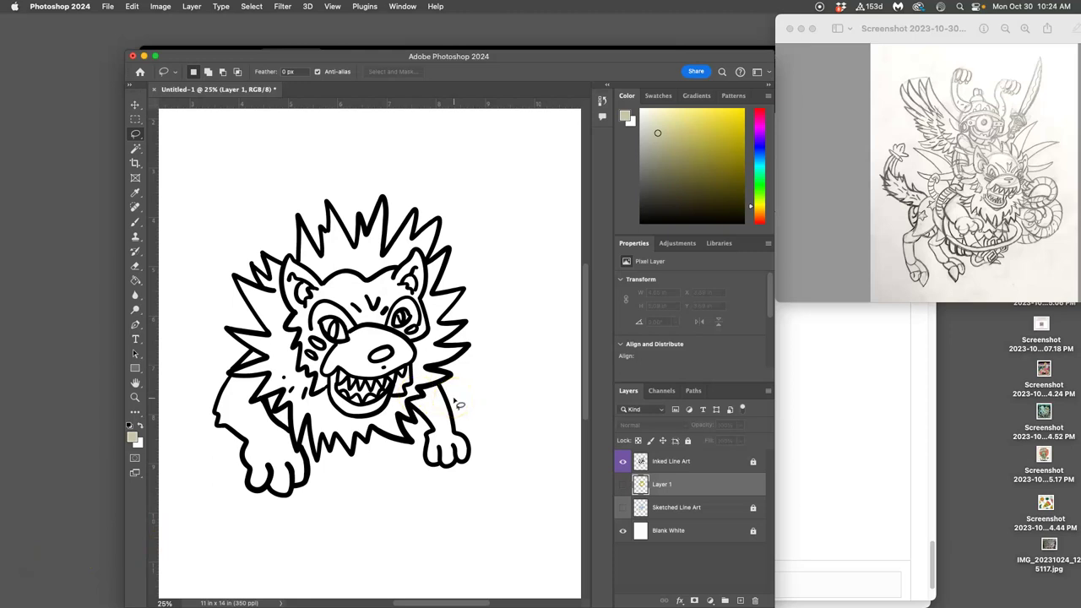
# Step: Hide the Blank White layer so only Inked Line Art is visible over transparency
pyautogui.click(623, 508)
pyautogui.click(624, 508)
pyautogui.click(622, 532)
pyautogui.click(622, 532)
pyautogui.click(108, 6)
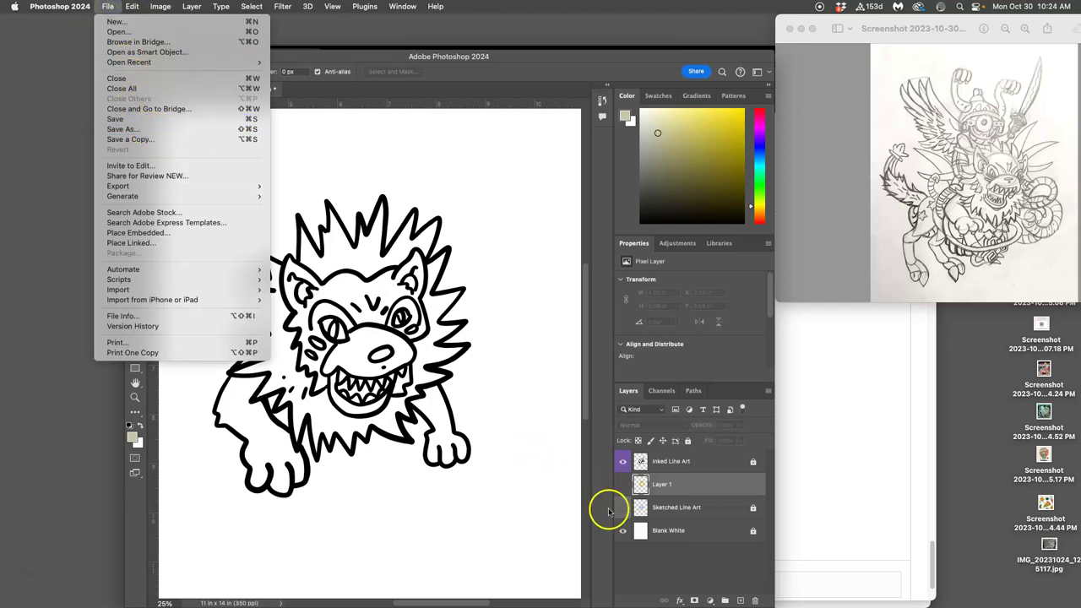
pyautogui.click(625, 533)
pyautogui.click(626, 533)
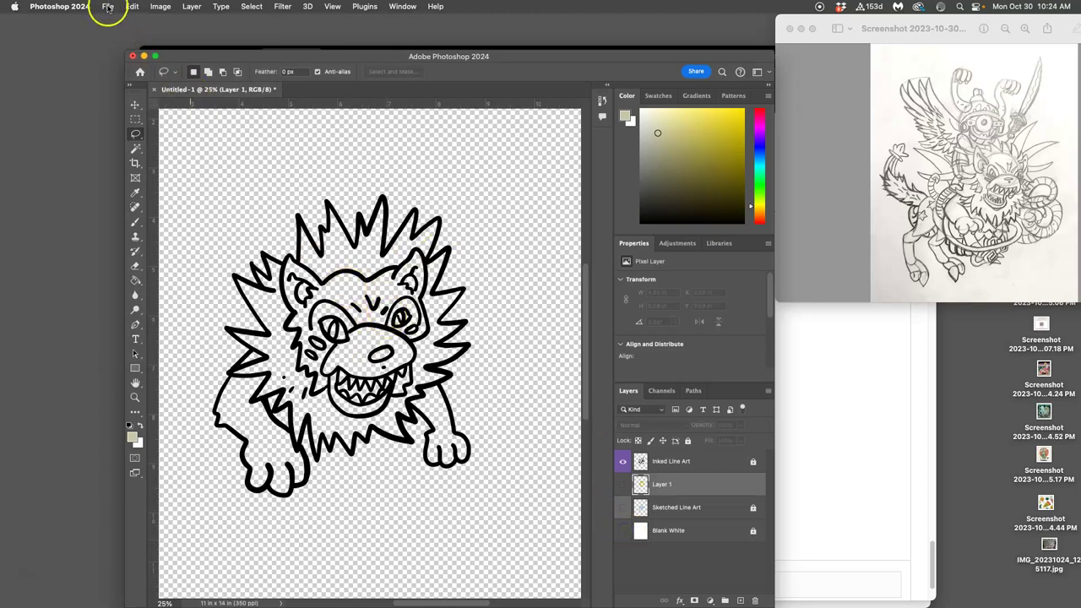
pyautogui.click(108, 7)
pyautogui.click(122, 139)
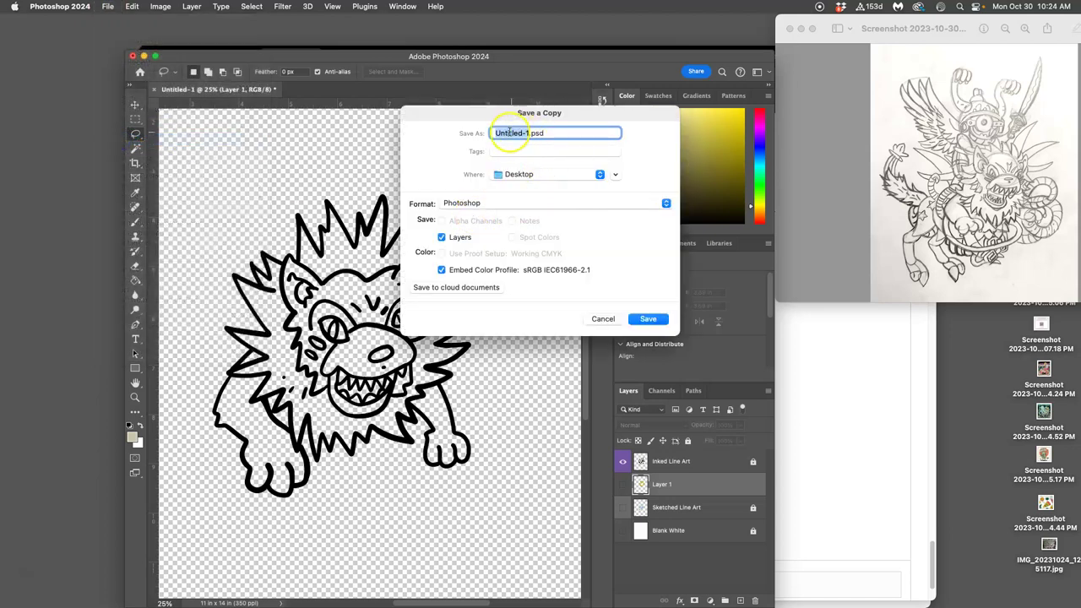
pyautogui.click(600, 319)
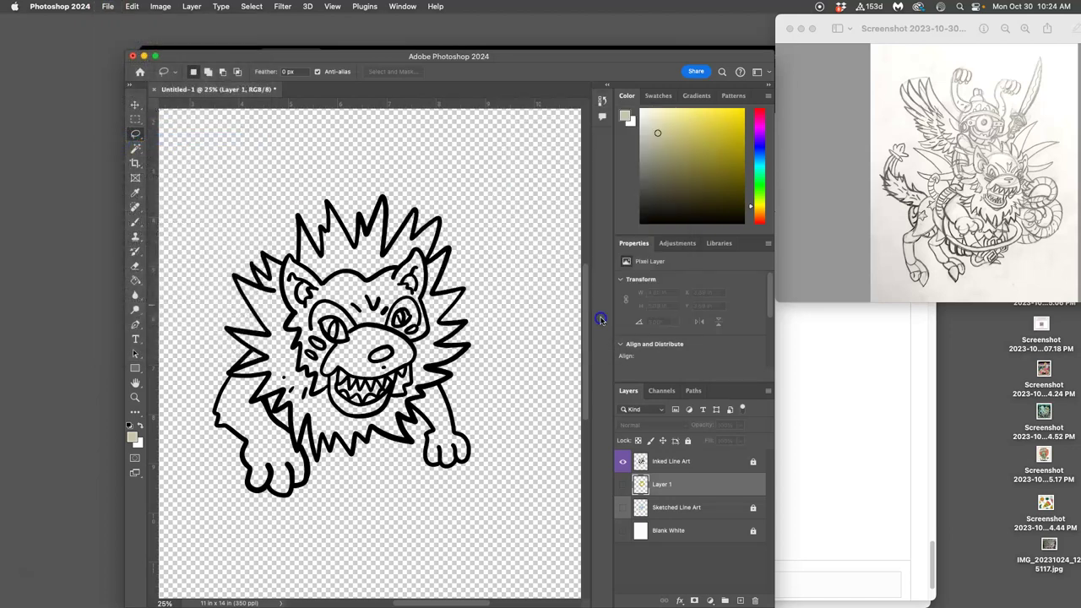
# Step: Save the document to the Desktop in Photoshop format, naming it FA23-1, the artist's first name, and Assignment 5
pyautogui.click(108, 7)
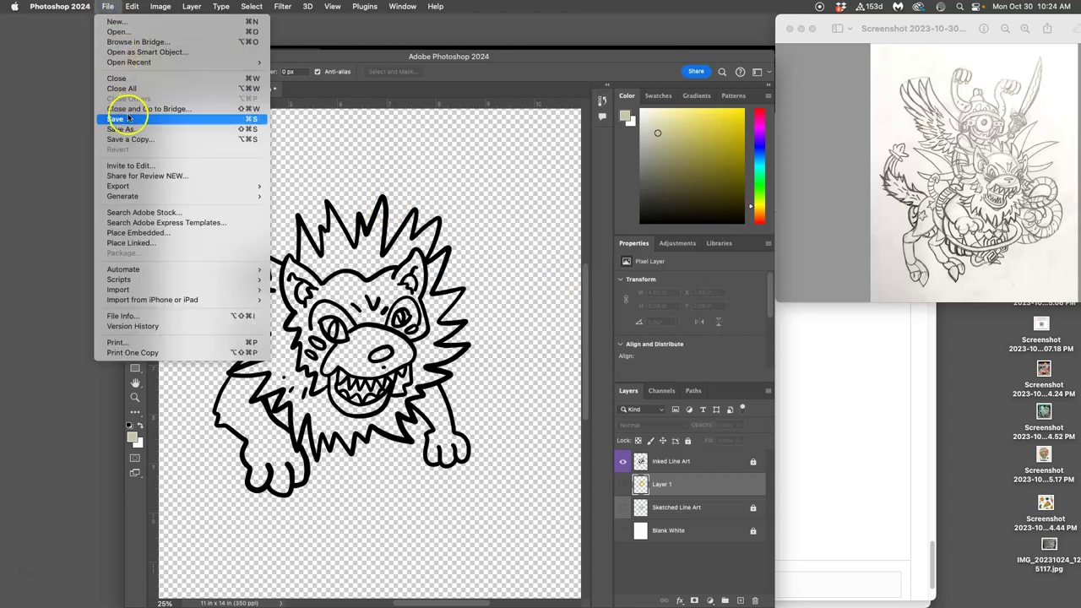
pyautogui.click(124, 131)
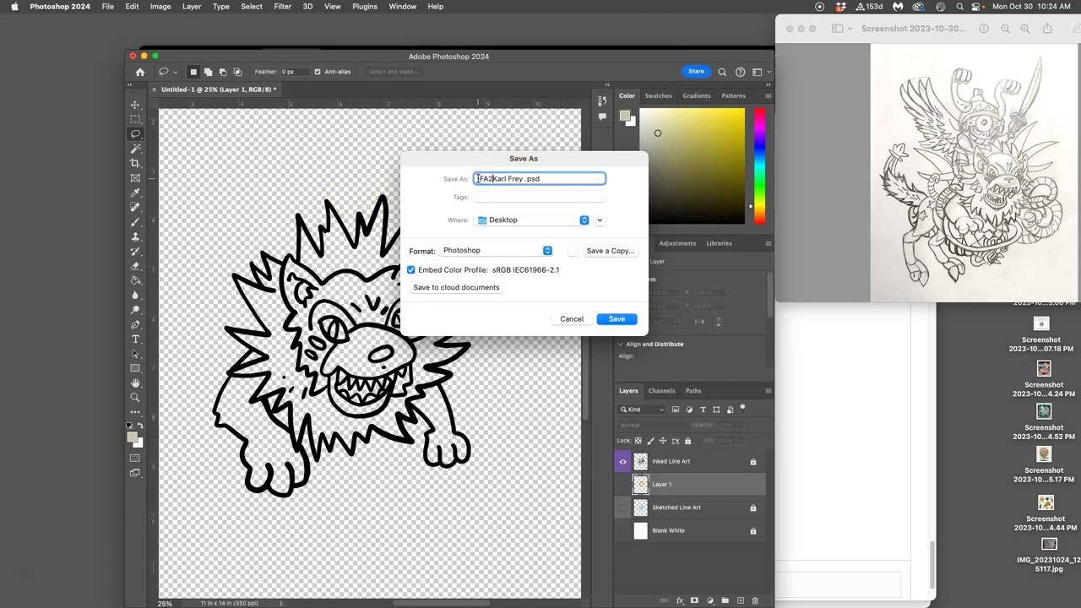
pyautogui.click(535, 179)
pyautogui.press('Delete')
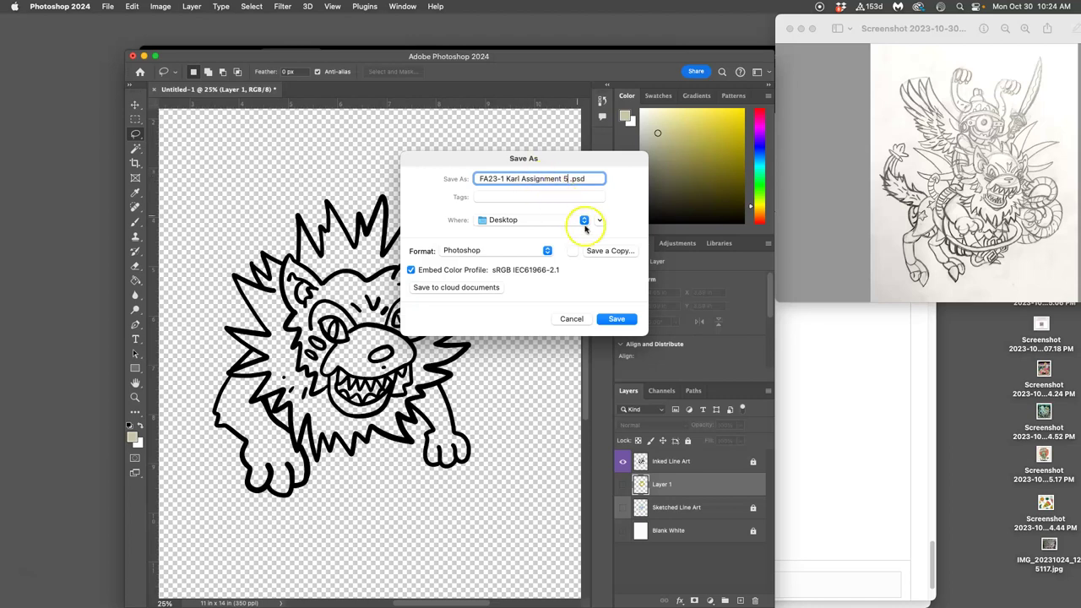
pyautogui.click(617, 319)
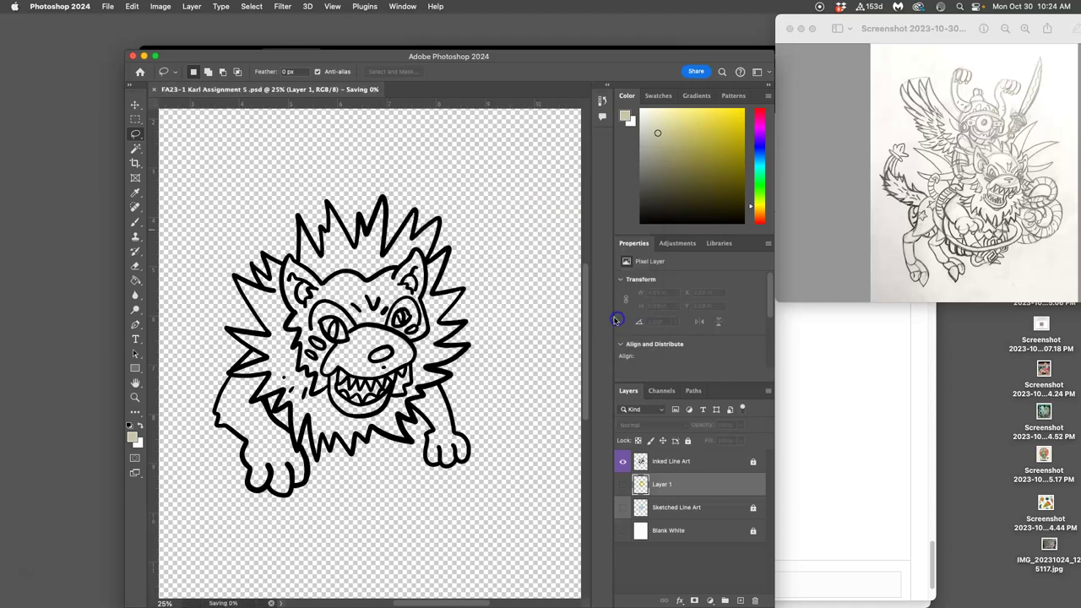
# Step: Save a copy of the visible line art to the Desktop as a PNG with the large file size option
pyautogui.click(108, 7)
pyautogui.click(132, 139)
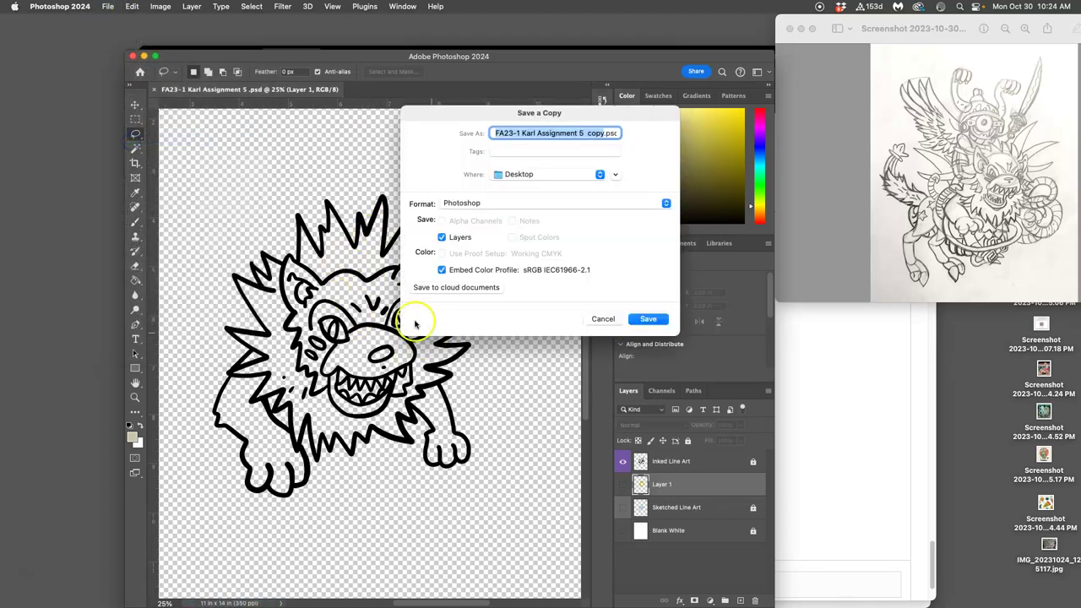
pyautogui.click(530, 207)
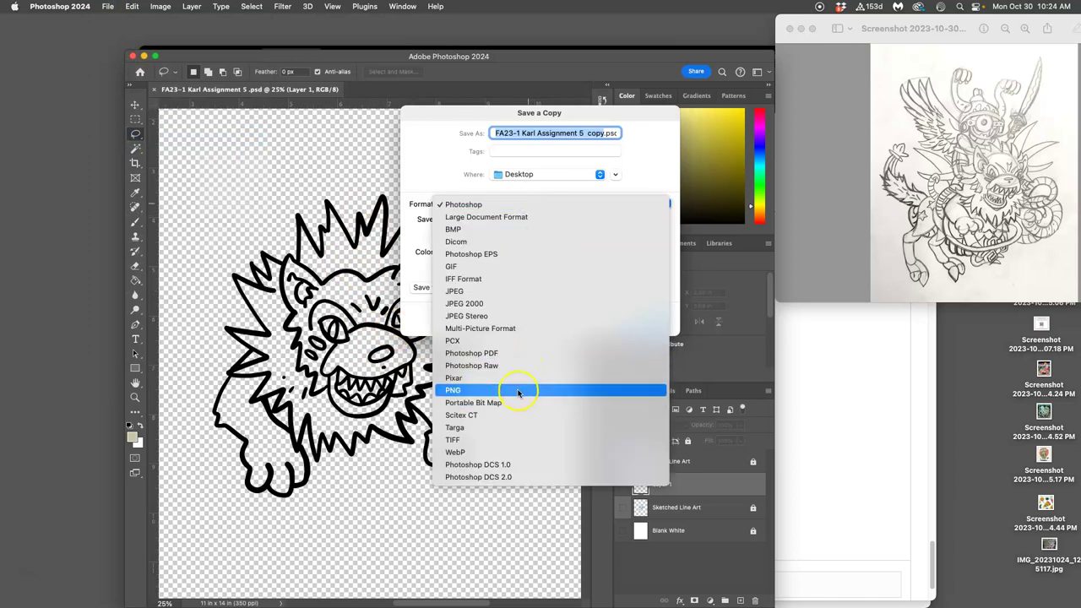
pyautogui.click(488, 390)
pyautogui.click(646, 317)
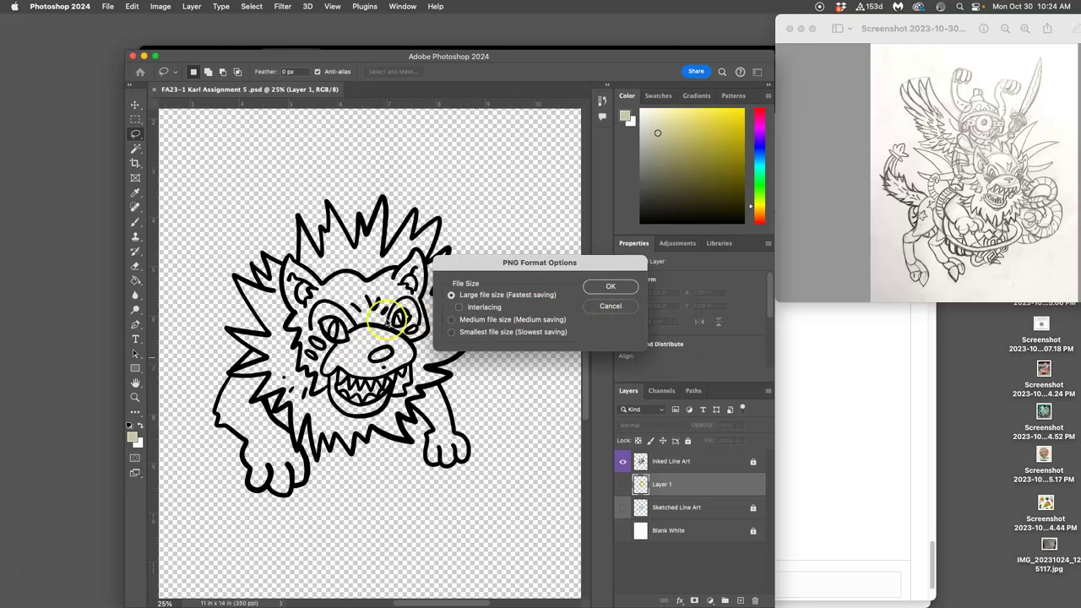
pyautogui.click(602, 285)
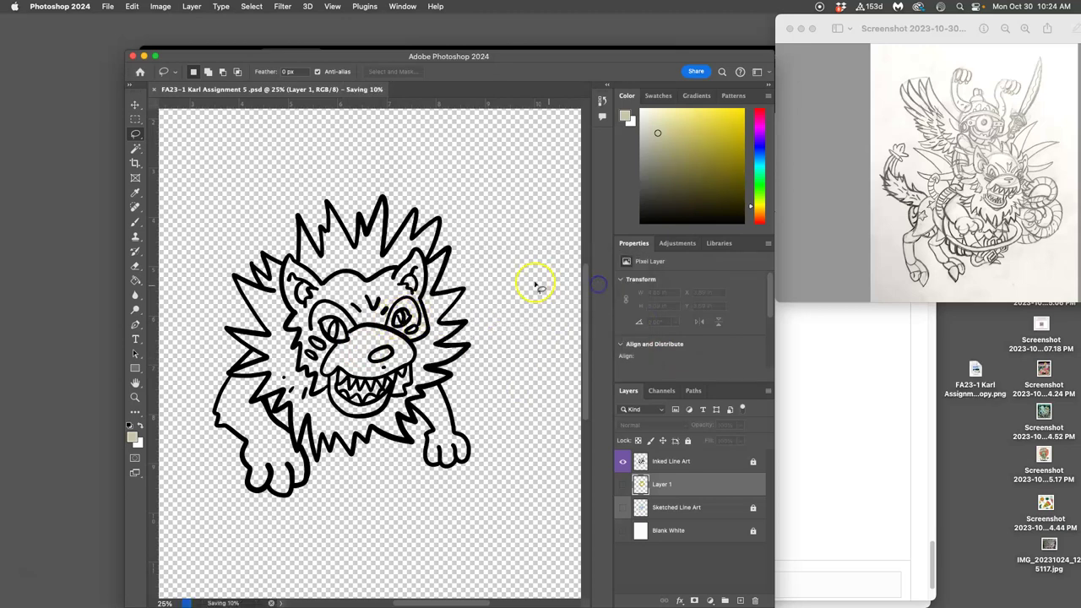
# Step: Examine the edges of the inked nose outline up close at 400% and return to the 25% view
pyautogui.press('super+equal')
pyautogui.press('super+equal')
pyautogui.press('super+equal')
pyautogui.press('super+equal')
pyautogui.press('super+equal')
pyautogui.press('super+equal')
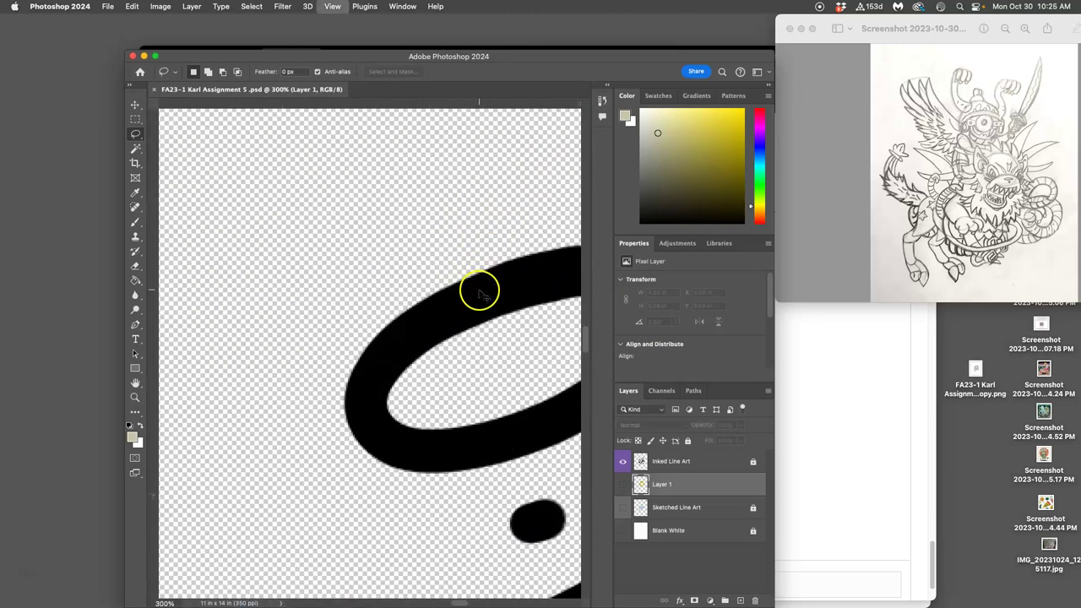
pyautogui.press('super+equal')
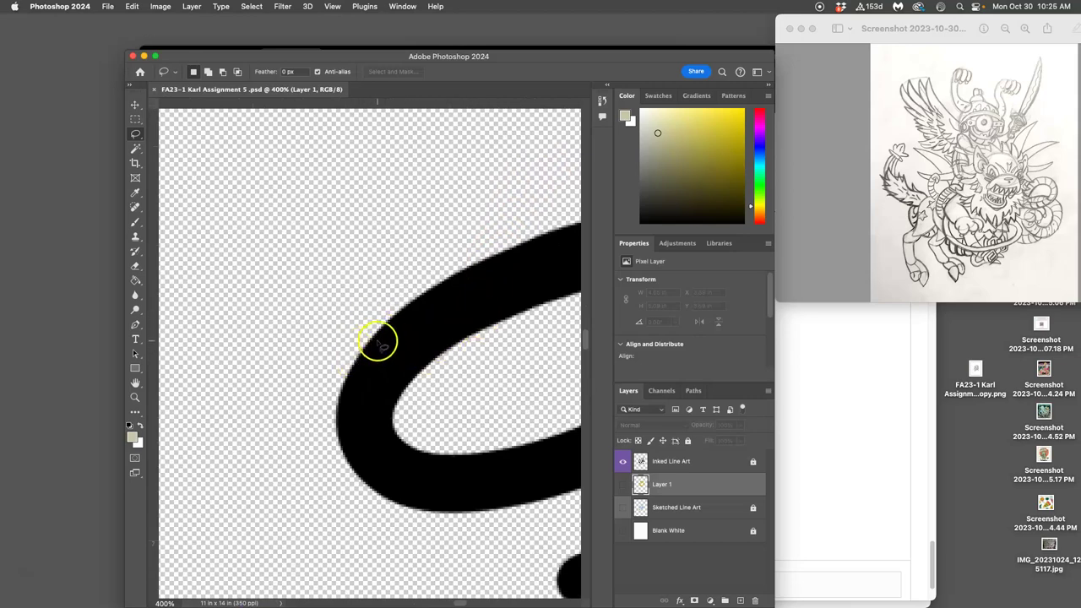
pyautogui.press('super+minus')
pyautogui.press('super+minus')
pyautogui.press('super+minus')
pyautogui.press('super+minus')
pyautogui.press('super+minus')
pyautogui.press('super+minus')
pyautogui.press('super+minus')
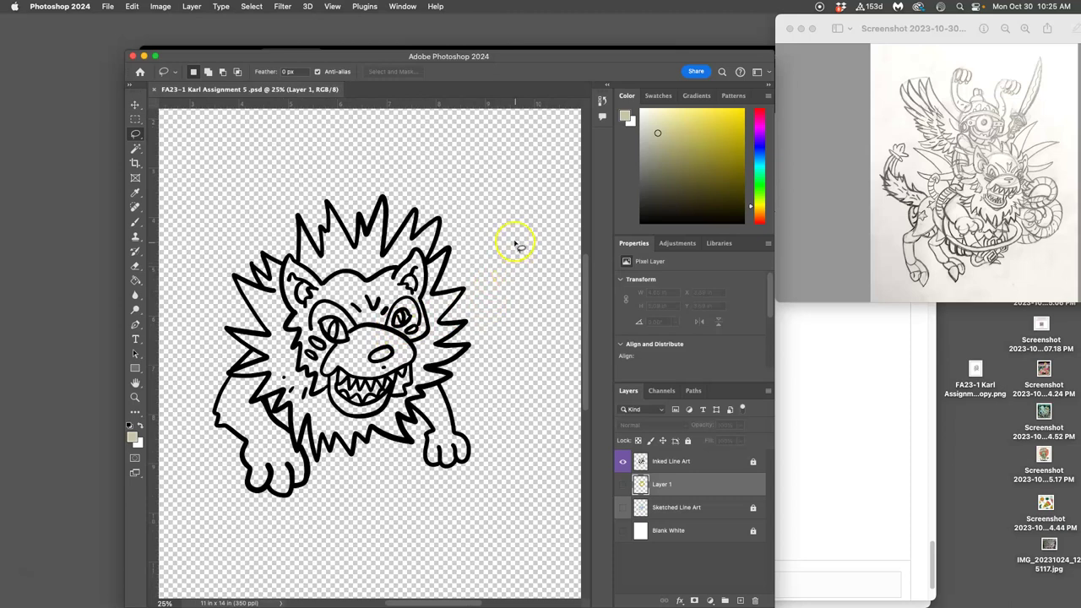
# Step: Close the Photoshop window, check the exported PNG from the desktop in Preview, and close the preview
pyautogui.click(133, 56)
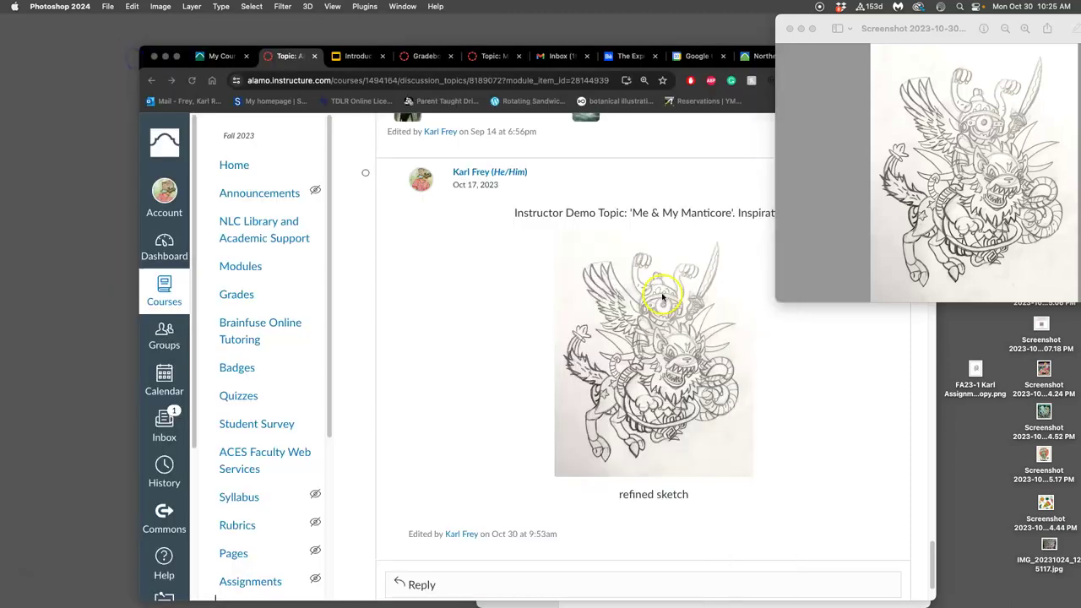
pyautogui.click(975, 371)
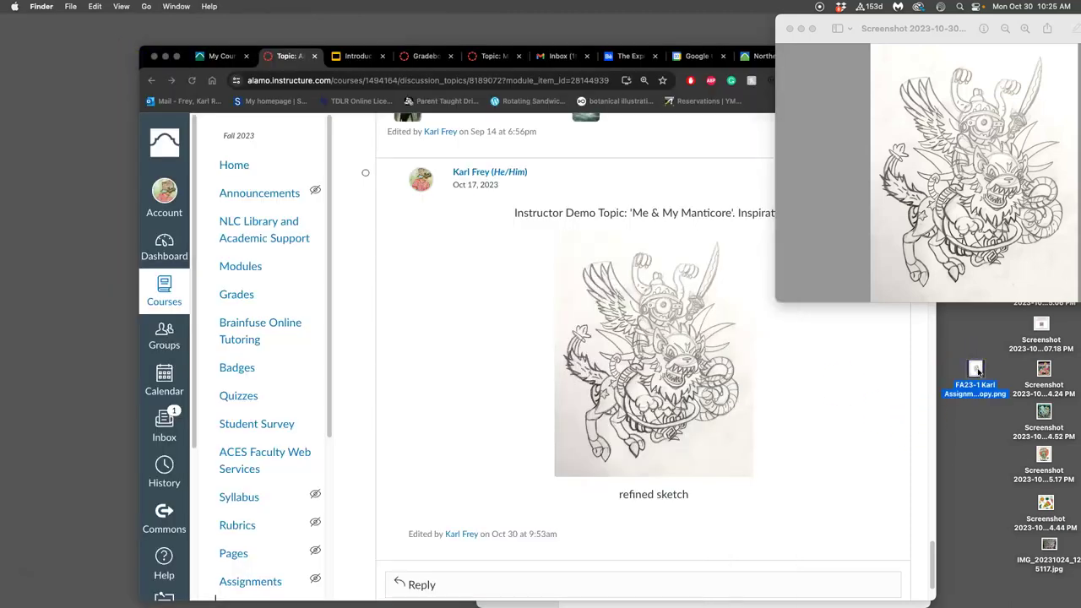
pyautogui.doubleClick(976, 371)
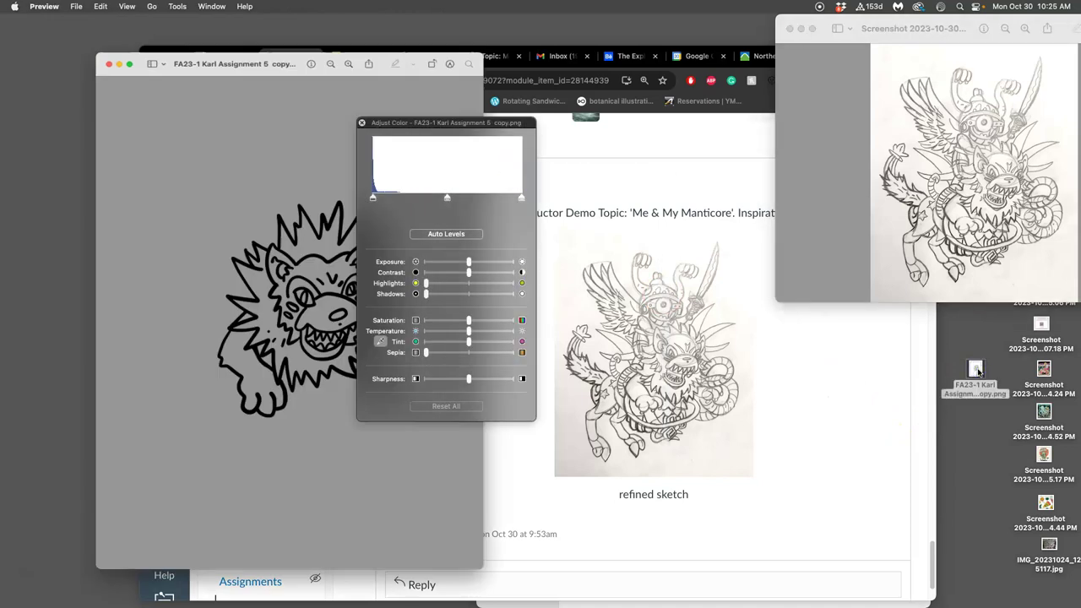
pyautogui.click(362, 122)
pyautogui.click(15, 31)
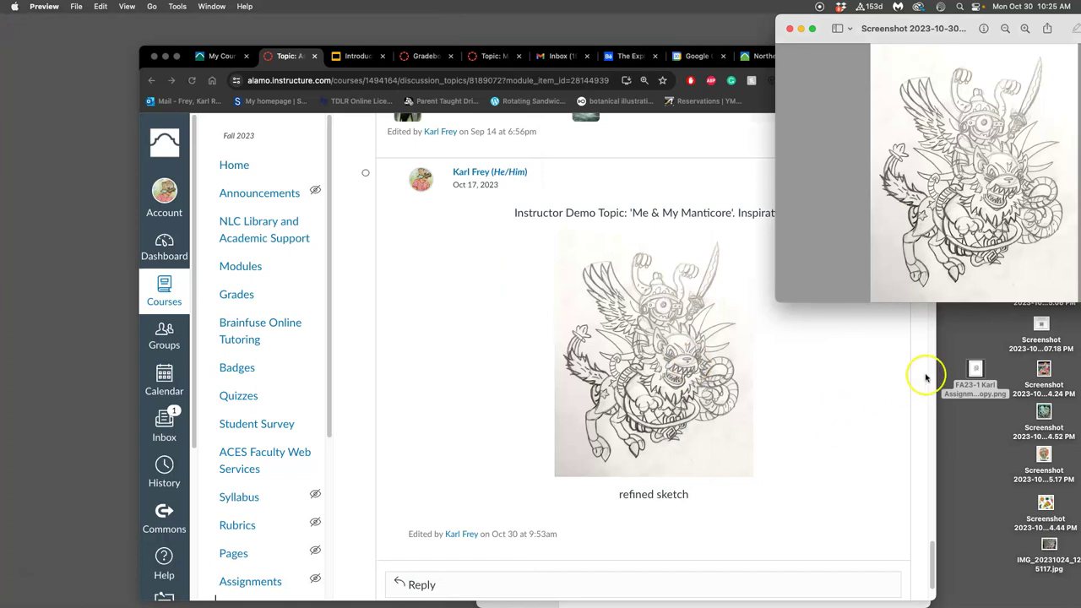
# Step: Open the exported line art PNG from the desktop in Illustrator and enlarge the application window
pyautogui.moveTo(976, 369); pyautogui.dragTo(21, 178)
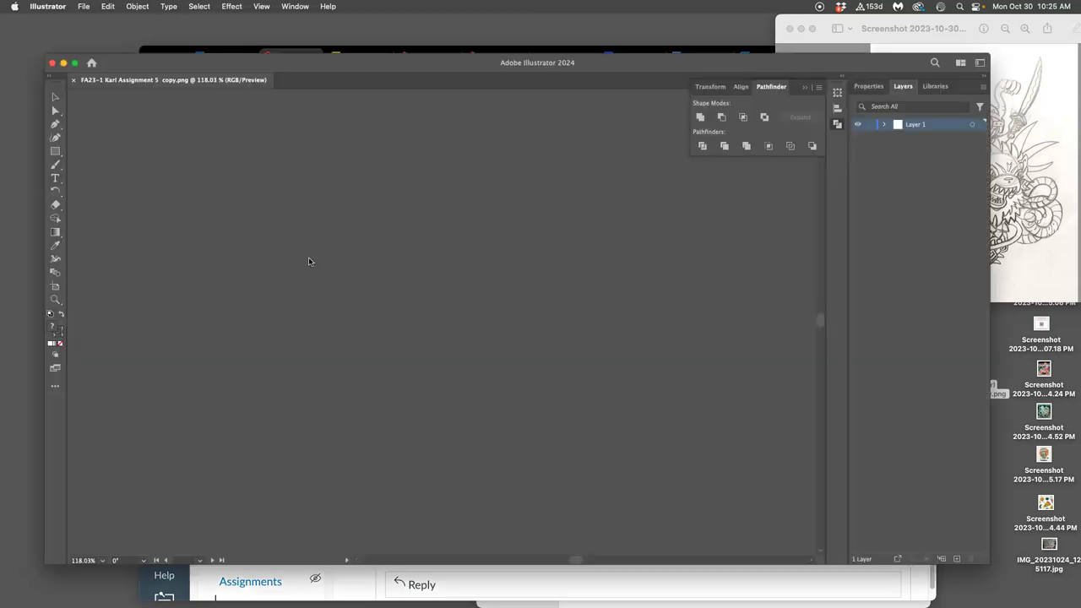
pyautogui.hscroll(4, 409, 282)
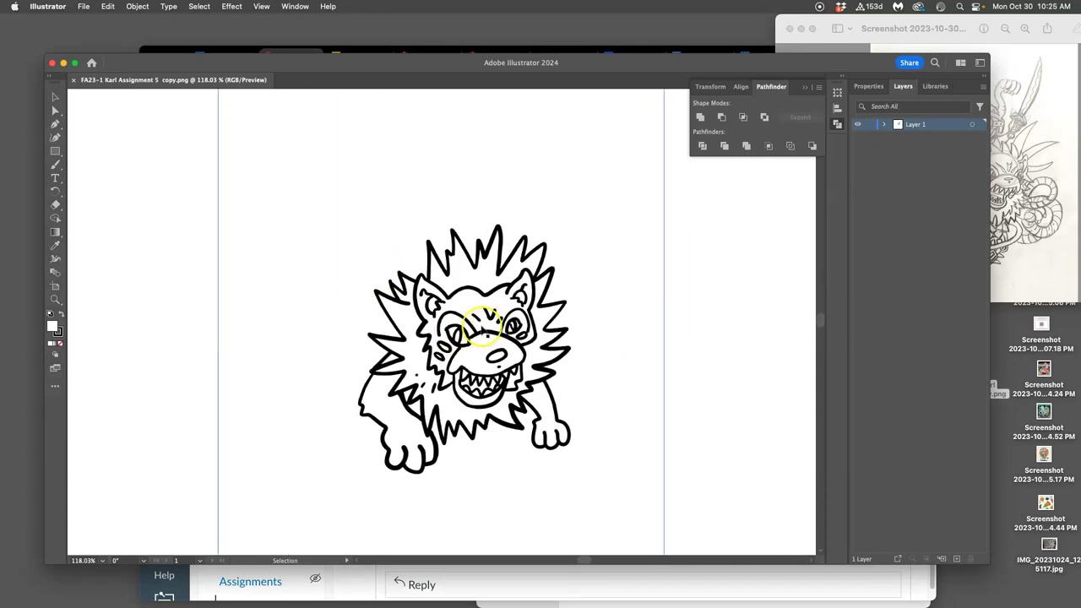
pyautogui.moveTo(989, 564); pyautogui.dragTo(1063, 607)
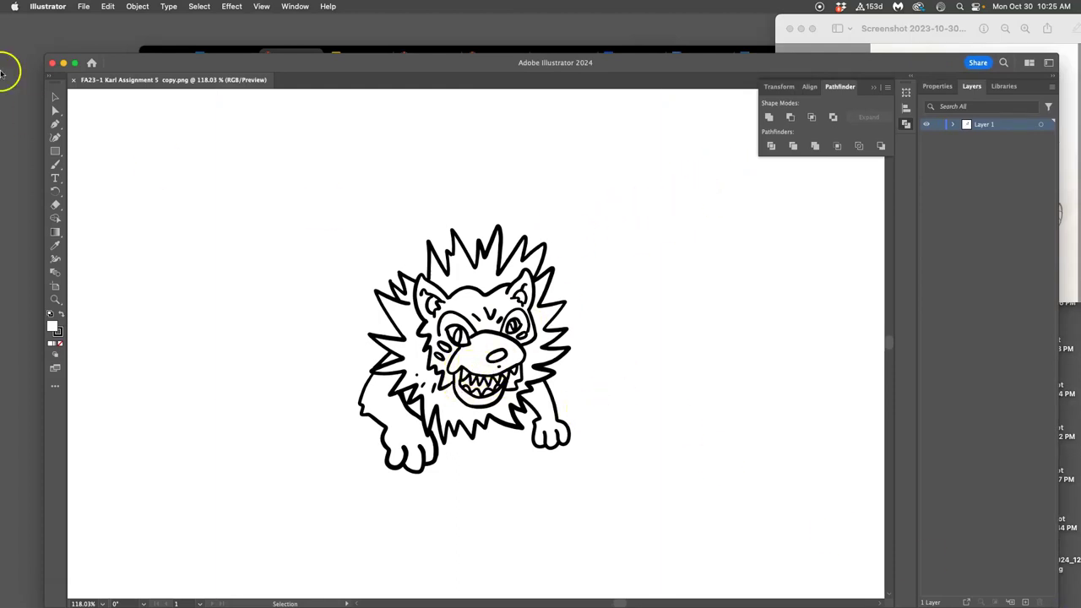
# Step: Image Trace the placed line art with the Black and White Logo preset, continuing past the large-image warning and suppressing it in future
pyautogui.click(430, 302)
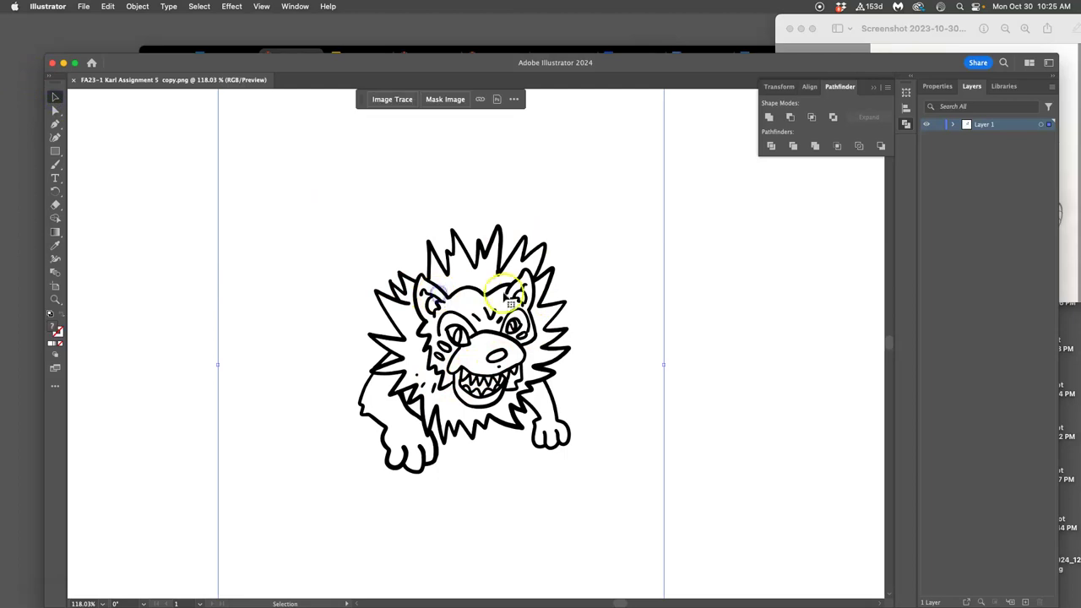
pyautogui.press('super+minus')
pyautogui.press('super+minus')
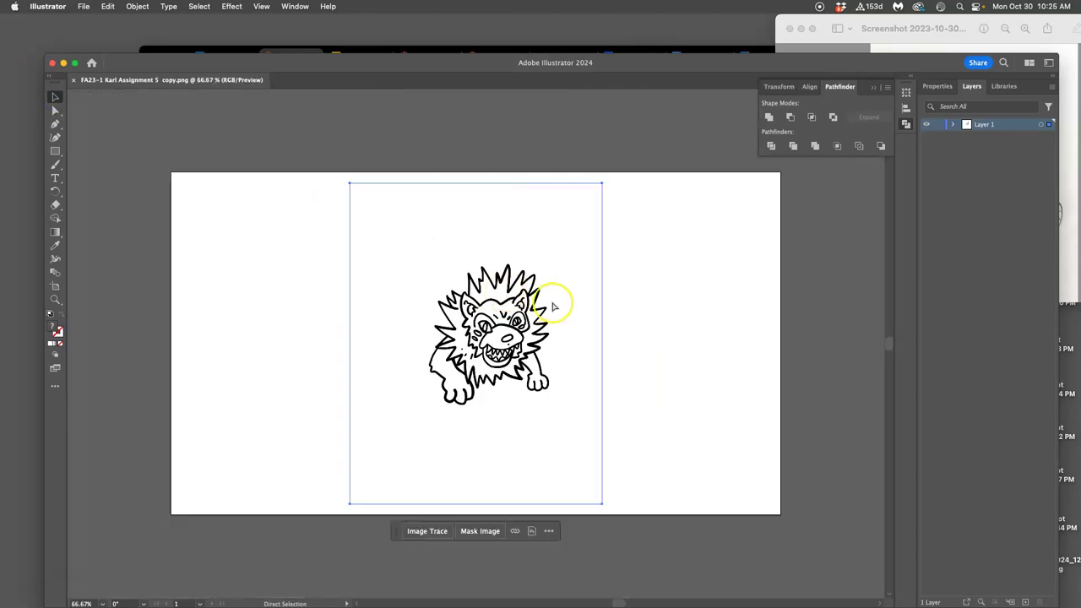
pyautogui.click(939, 87)
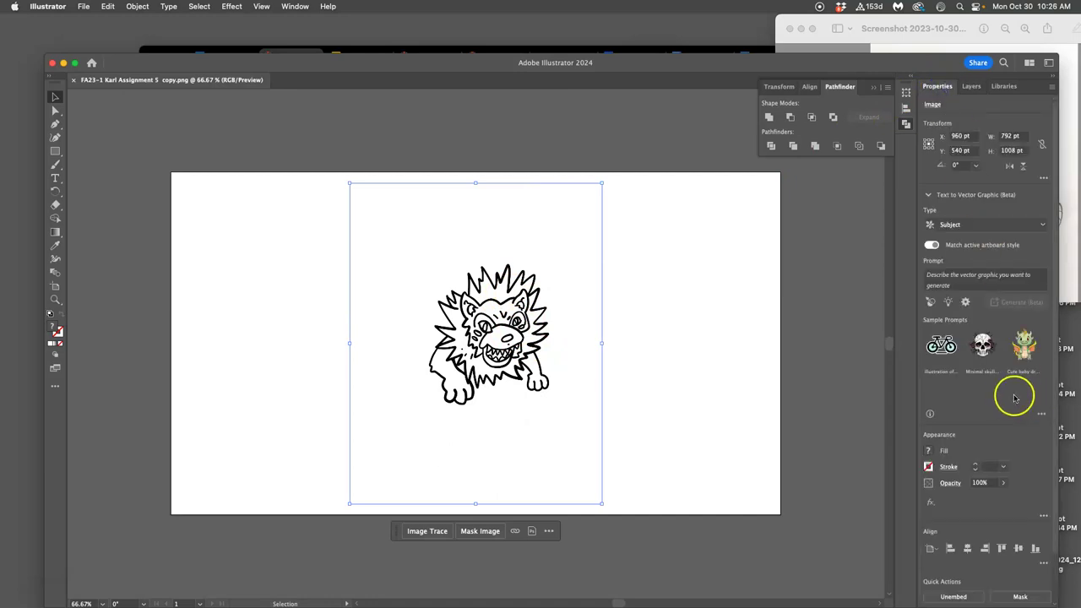
pyautogui.scroll(-2, 1014, 403)
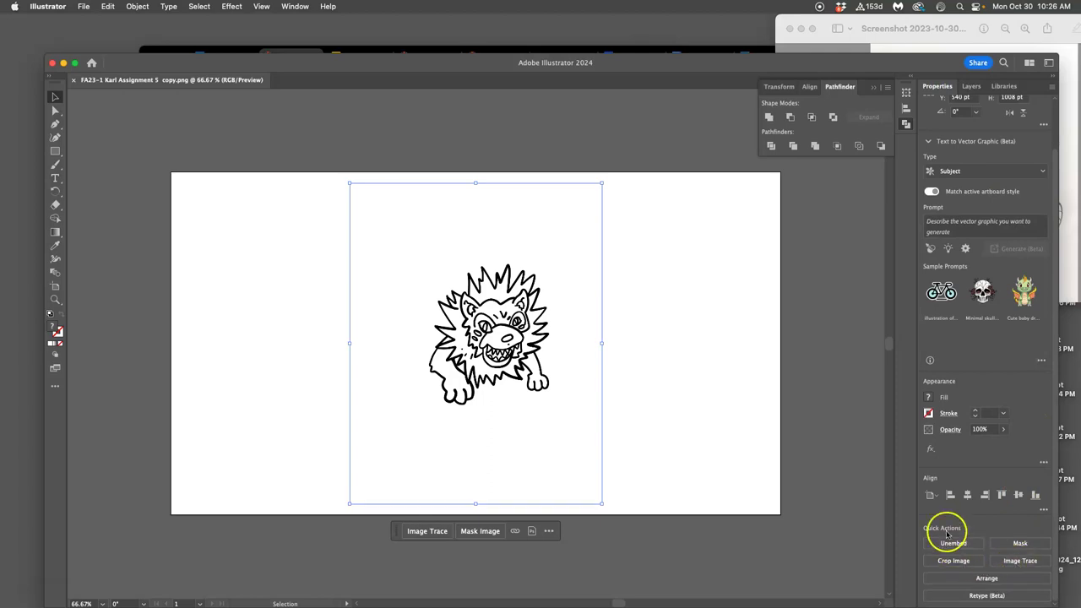
pyautogui.click(1006, 560)
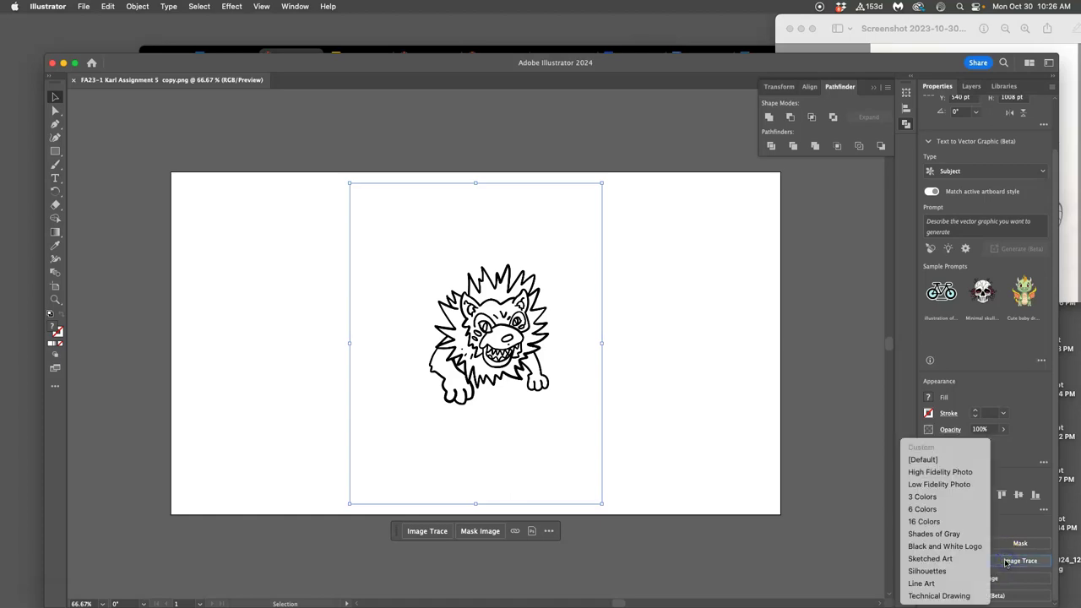
pyautogui.click(953, 549)
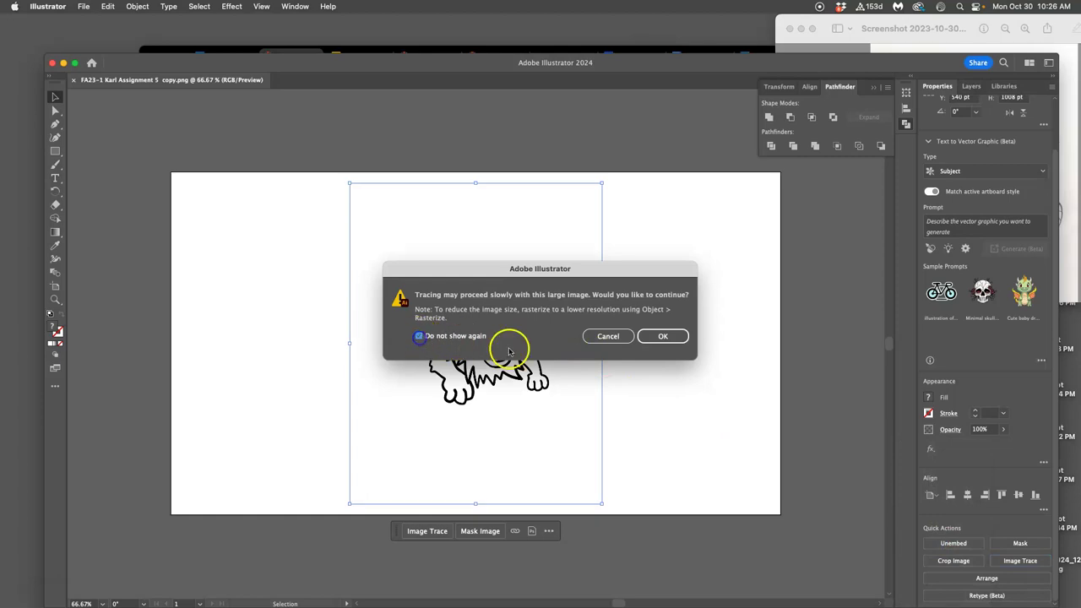
pyautogui.click(647, 337)
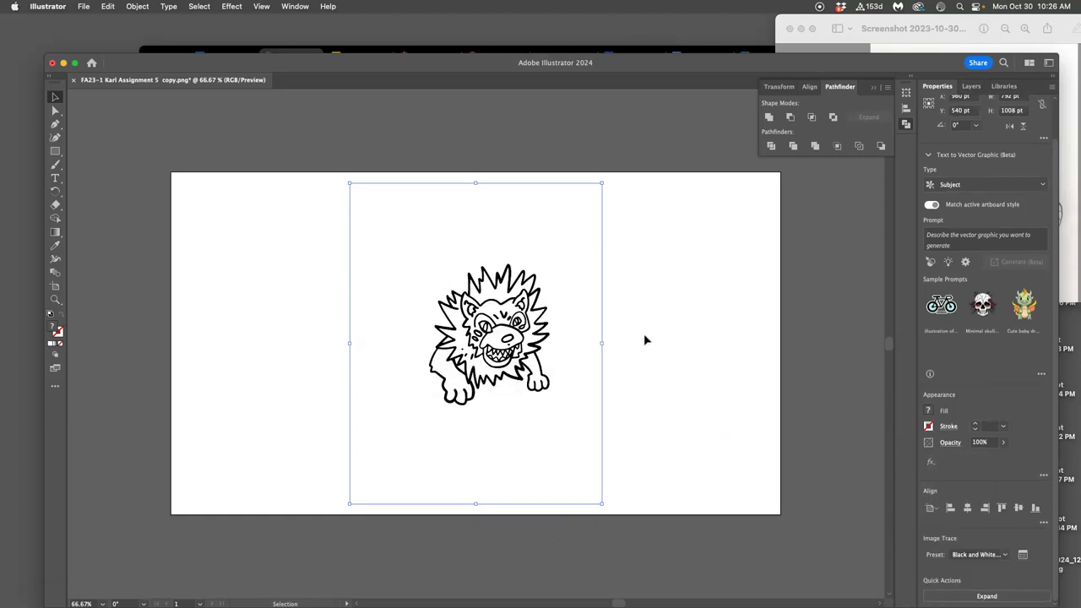
# Step: Examine the edges of the traced line art up close at up to 4800% and return to the full artboard view
pyautogui.press('a')
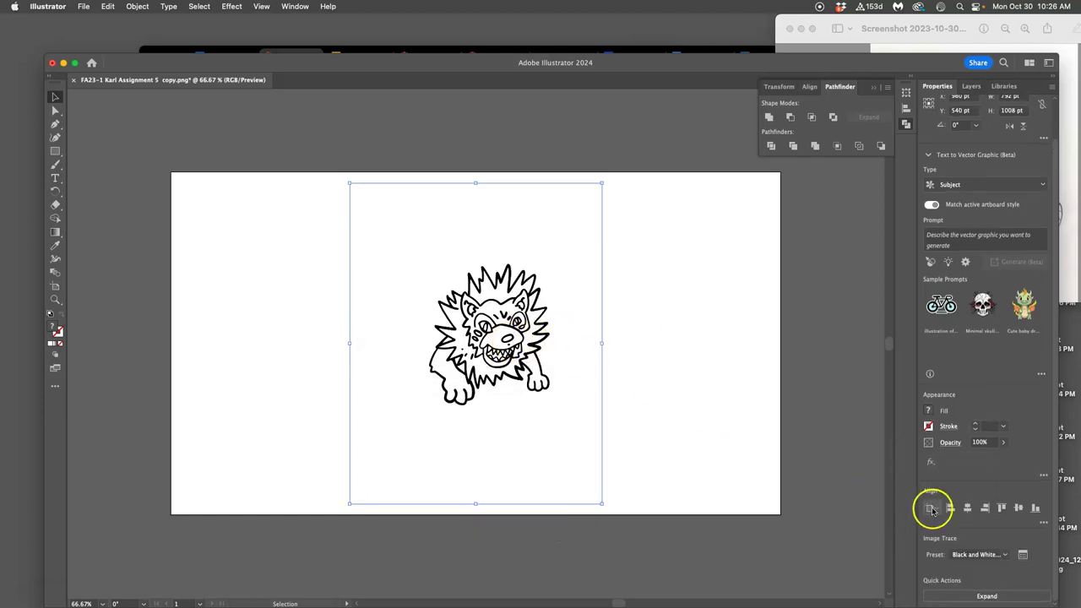
pyautogui.press('super+=')
pyautogui.press('super+=')
pyautogui.press('super+=')
pyautogui.press('super+=')
pyautogui.press('super+=')
pyautogui.press('super+=')
pyautogui.press('super+=')
pyautogui.press('super+=')
pyautogui.press('super+=')
pyautogui.press('super+=')
pyautogui.press('super+=')
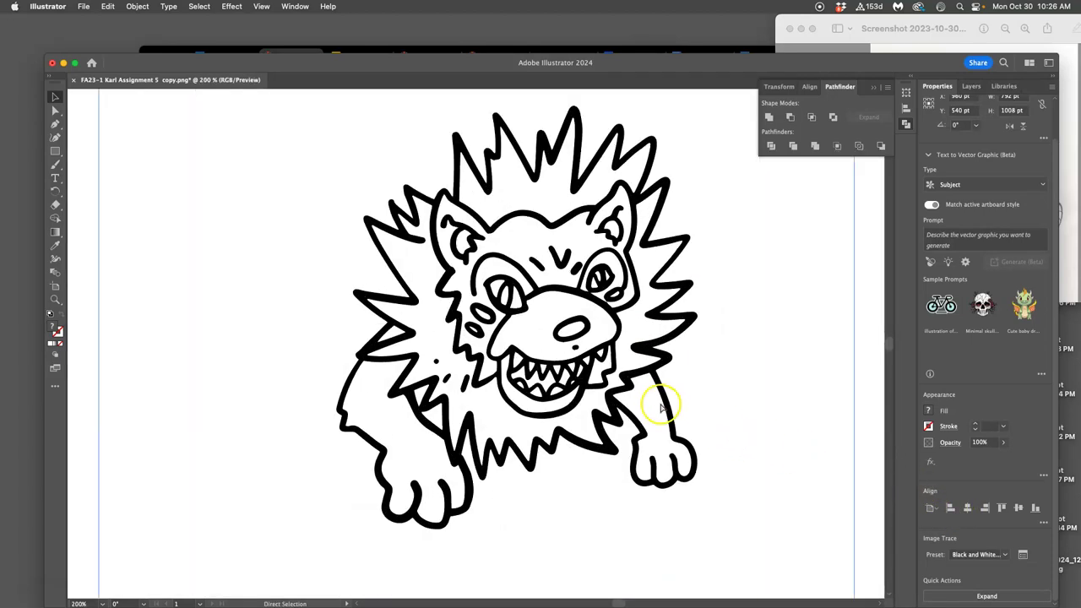
pyautogui.press('super+equal')
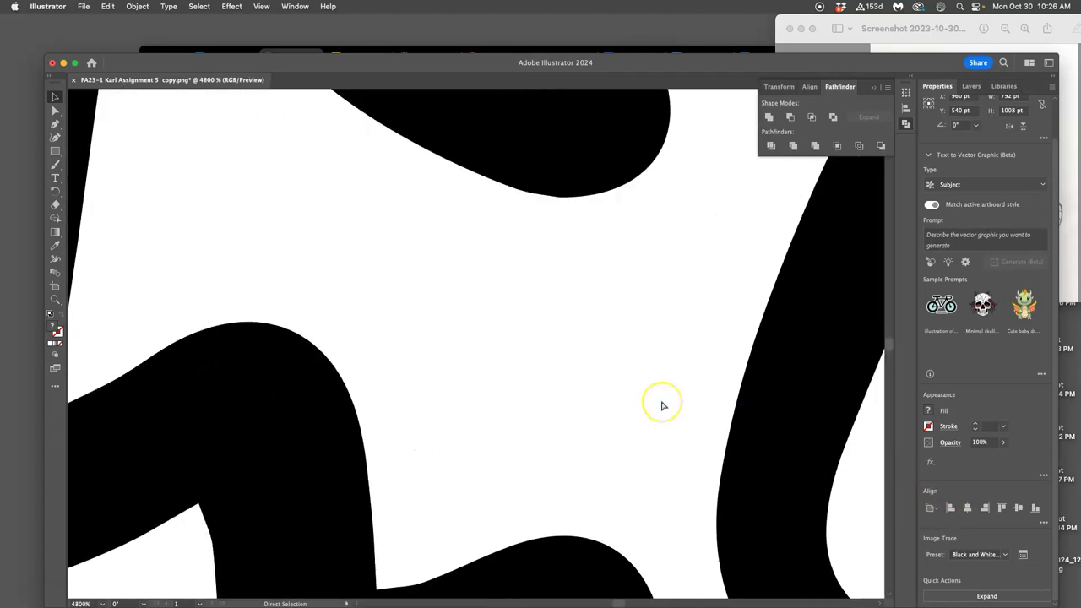
pyautogui.press('super+minus')
pyautogui.press('super+minus')
pyautogui.press('super+minus')
pyautogui.press('super+minus')
pyautogui.press('super+minus')
pyautogui.press('super+minus')
pyautogui.press('super+minus')
pyautogui.press('super+minus')
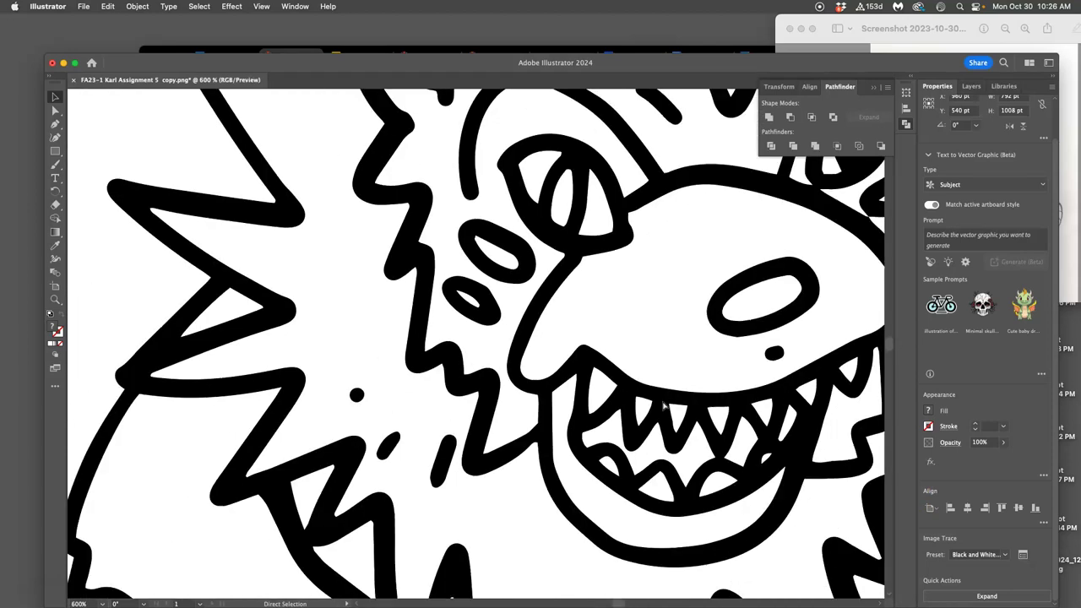
pyautogui.press('super+minus')
pyautogui.press('super+minus')
pyautogui.press('super+minus')
pyautogui.press('super+minus')
pyautogui.press('v')
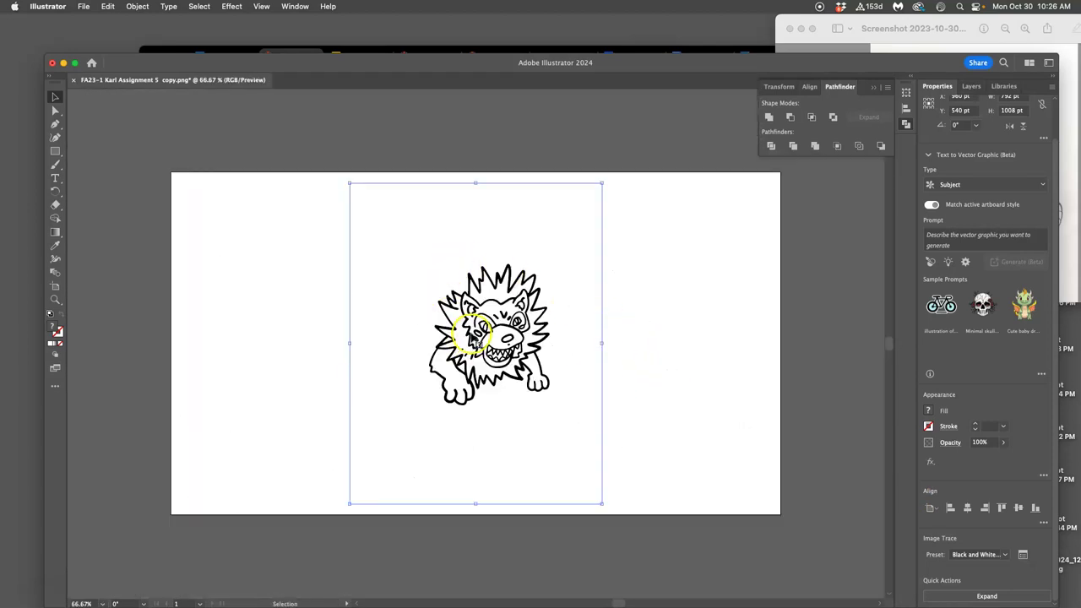
# Step: Open the detailed Image Trace settings with the advanced options expanded and make the trace ignore white
pyautogui.click(1024, 555)
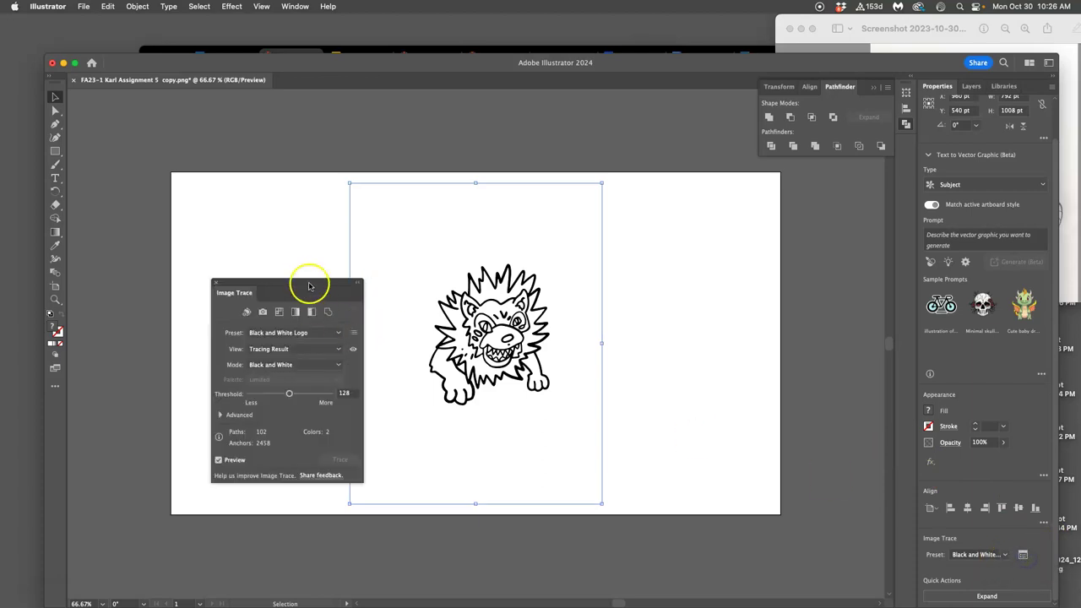
pyautogui.moveTo(307, 277); pyautogui.dragTo(183, 76)
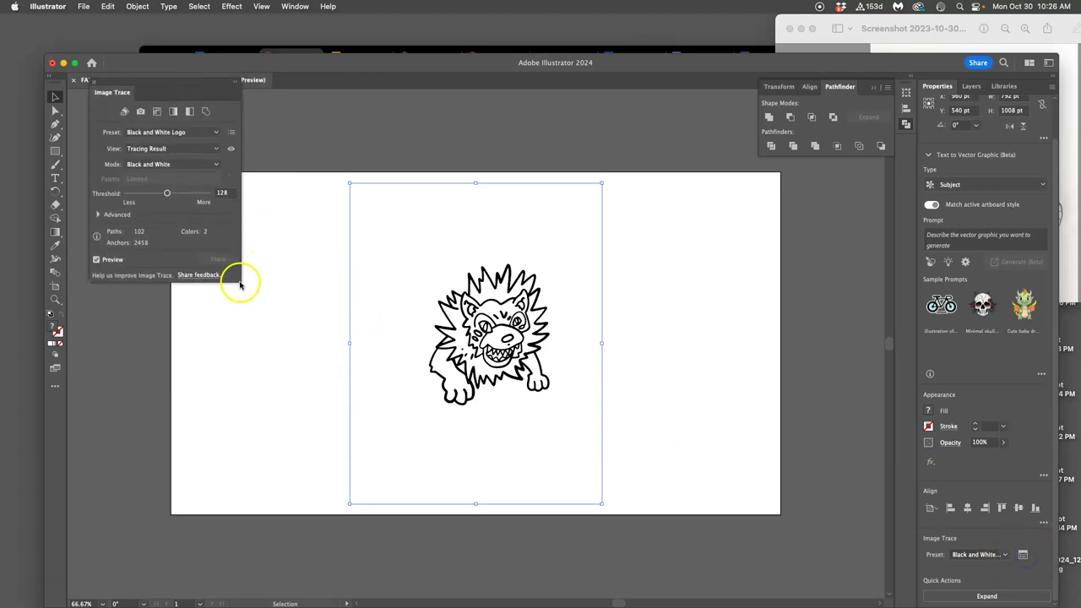
pyautogui.click(98, 215)
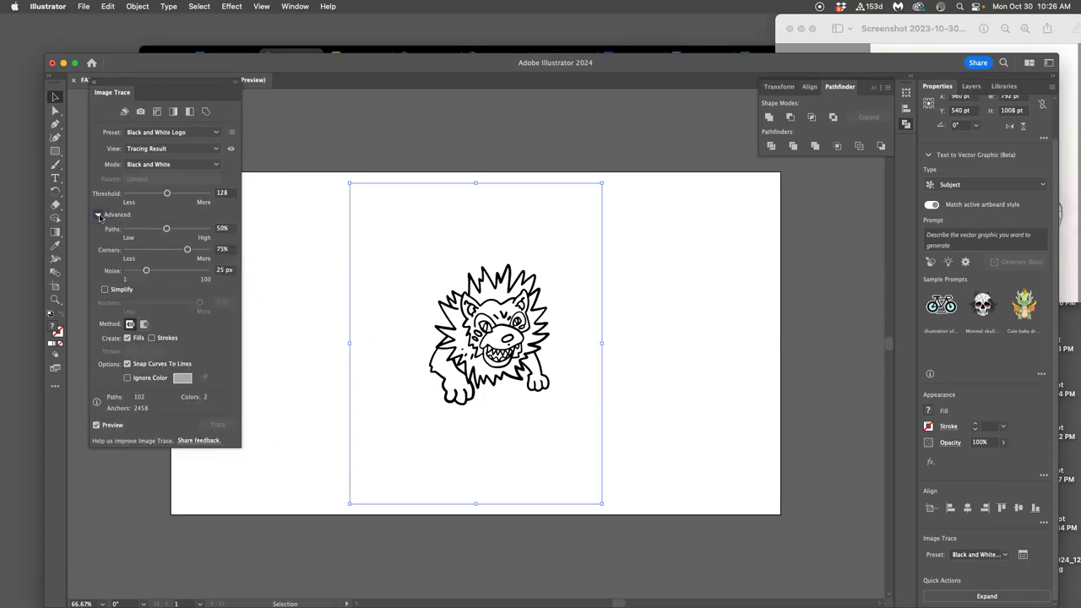
pyautogui.press('super+plus')
pyautogui.press('super+plus')
pyautogui.press('super+plus')
pyautogui.press('super+plus')
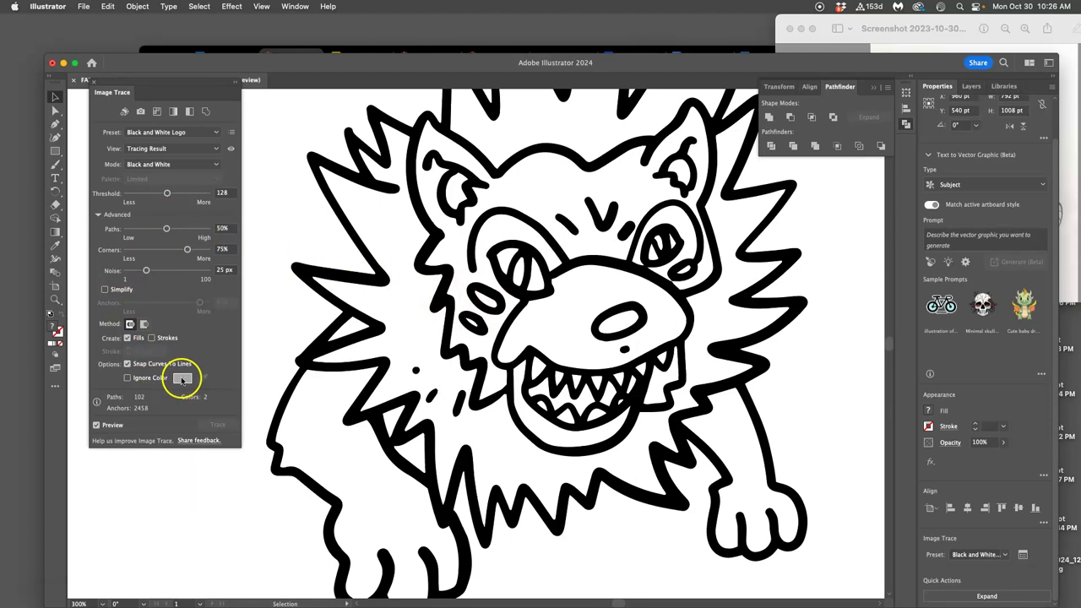
pyautogui.click(128, 377)
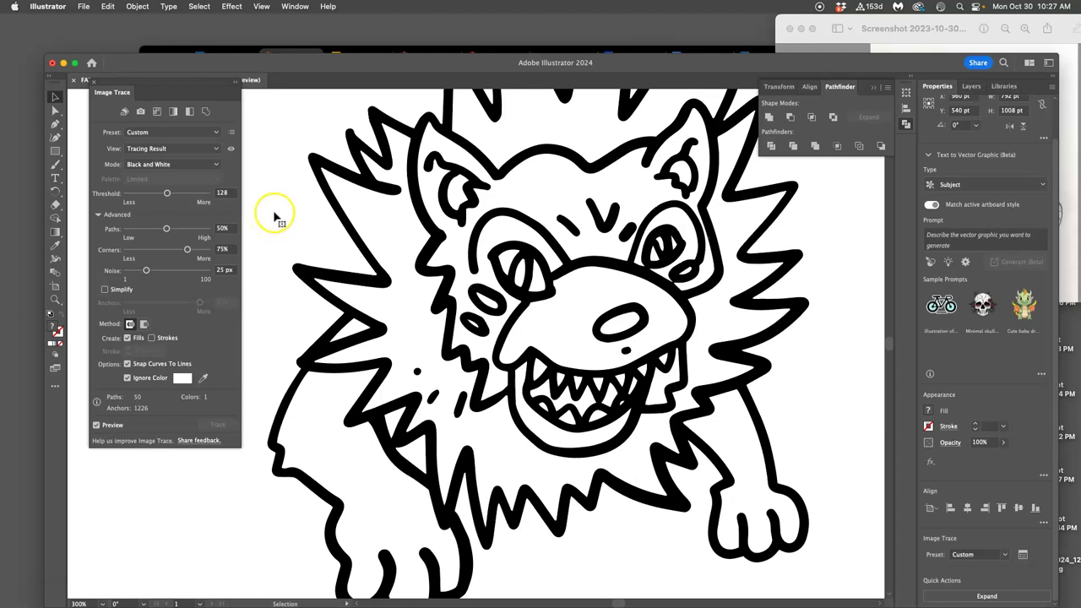
# Step: Set the trace's threshold to 45, corners to 7%, noise to 47 px and paths to 17%, and enable Simplify
pyautogui.click(202, 193)
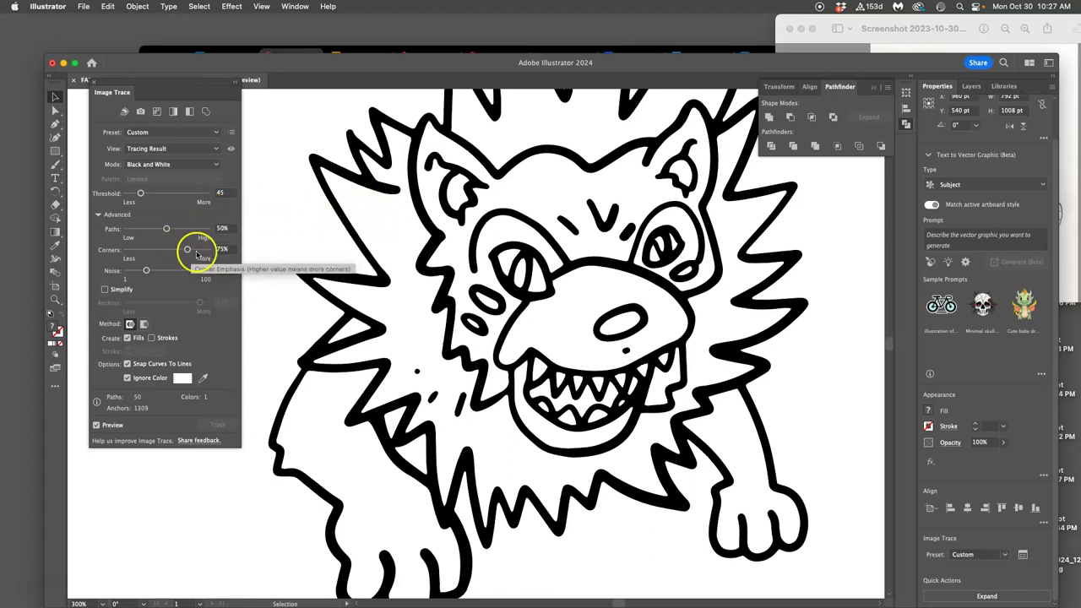
pyautogui.moveTo(199, 252); pyautogui.dragTo(203, 251)
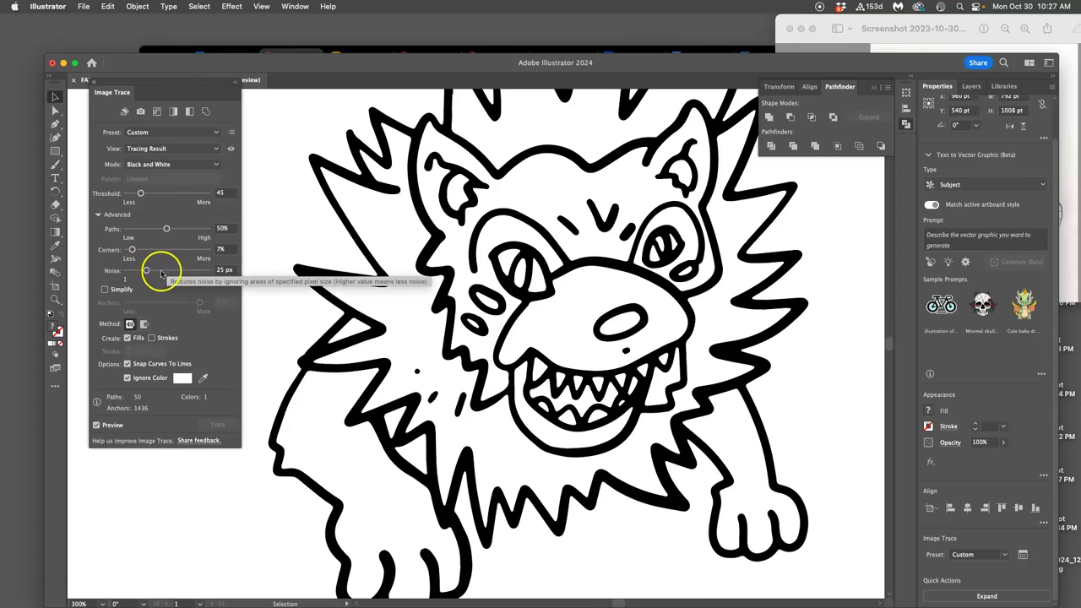
pyautogui.moveTo(164, 272); pyautogui.dragTo(163, 271)
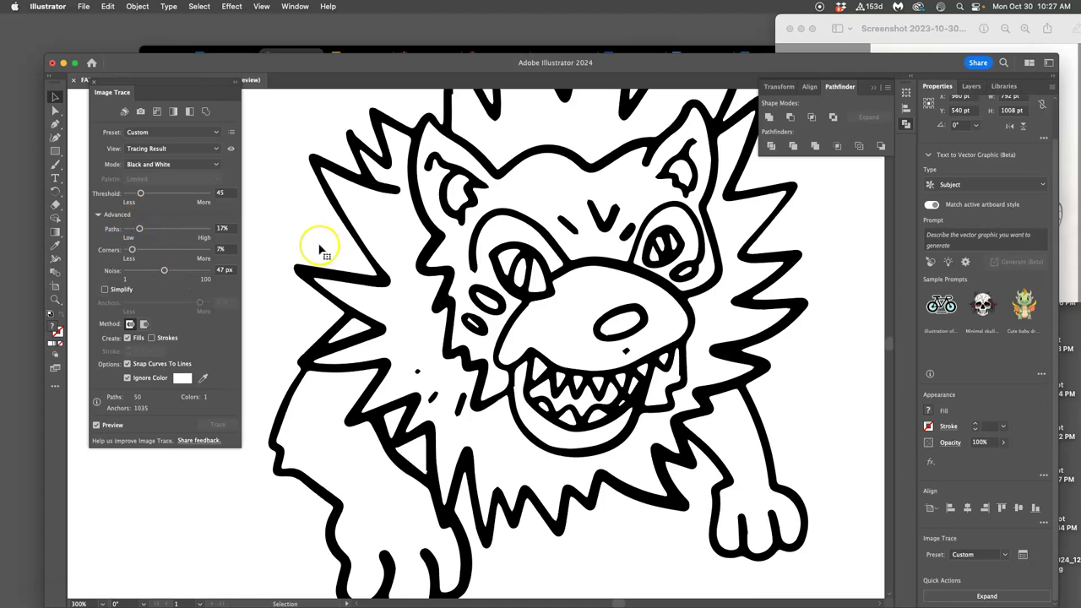
pyautogui.click(105, 290)
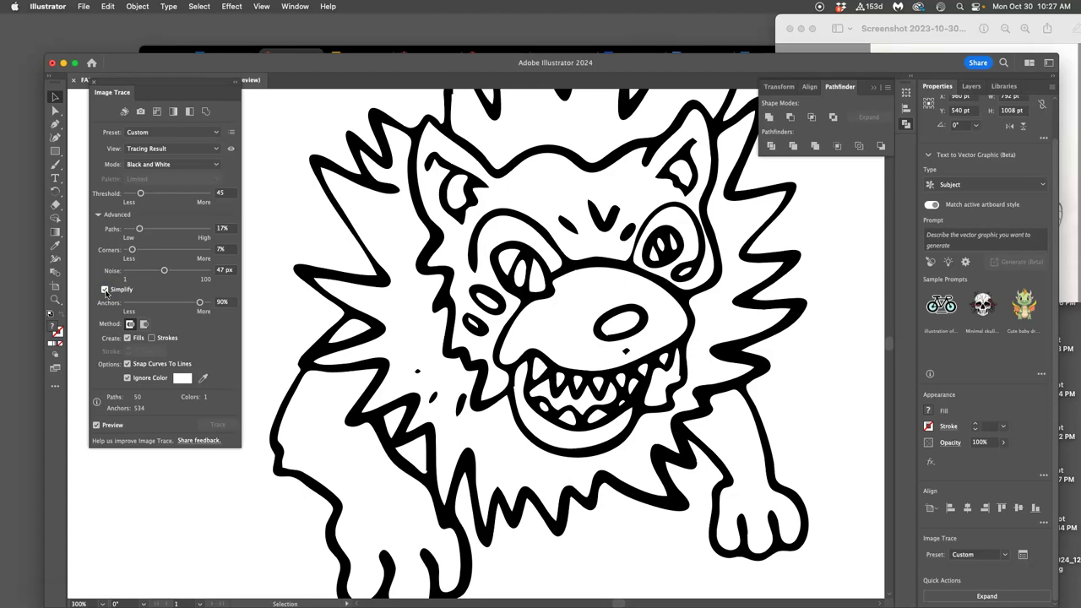